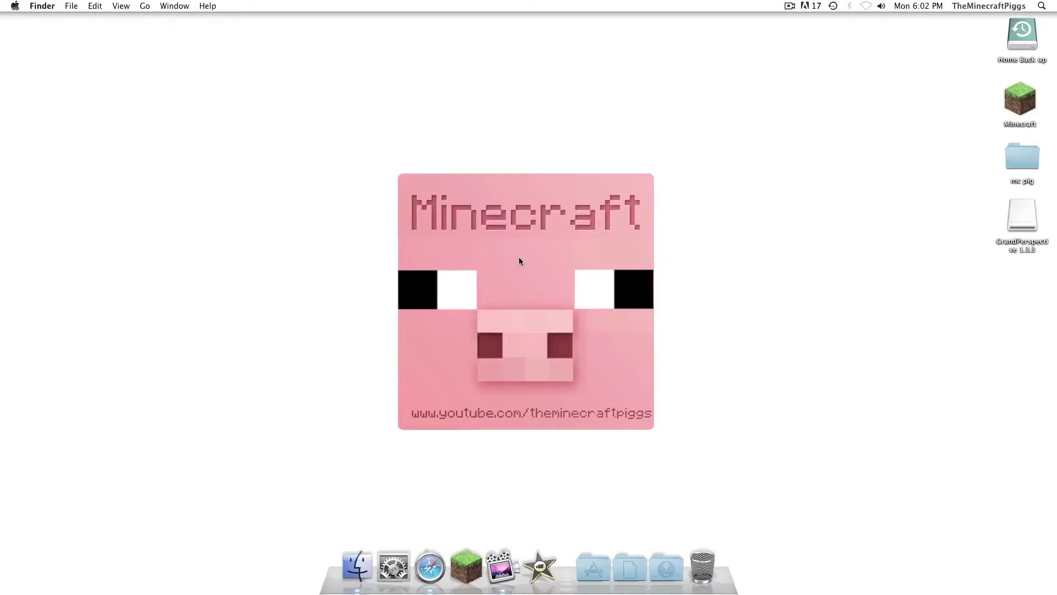
{"action": "right_click", "coordinate": [528, 274]}
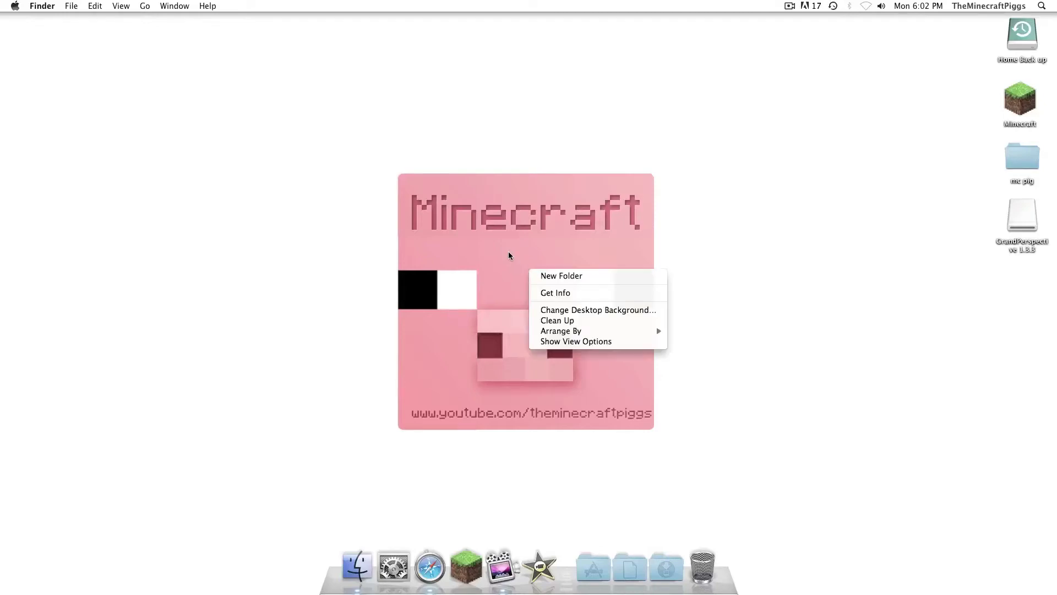
{"action": "left_click", "coordinate": [447, 237]}
{"action": "left_click_drag", "start_coordinate": [447, 237], "coordinate": [601, 416]}
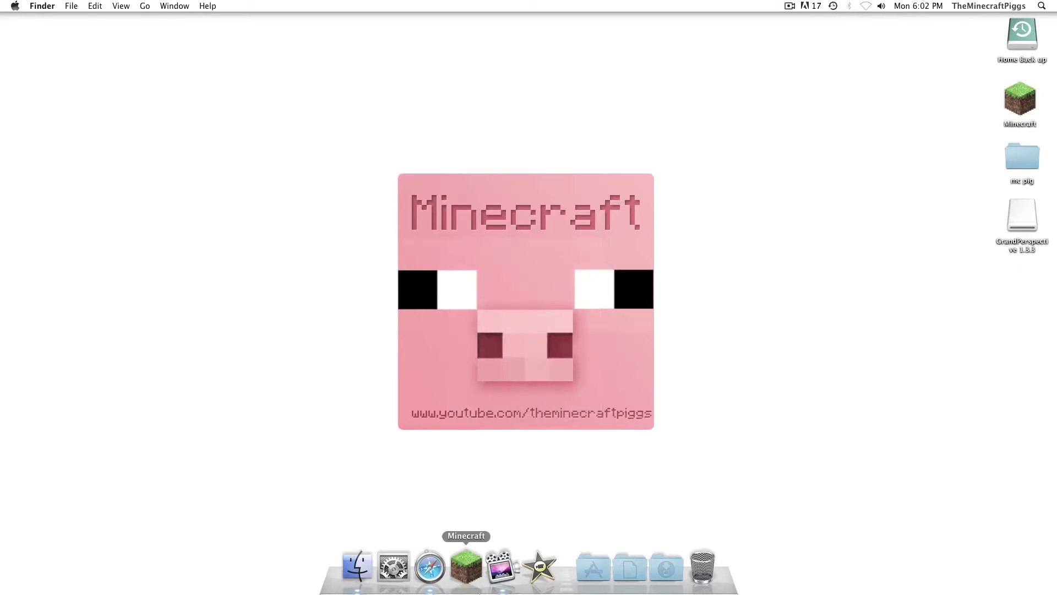
- Switch to Safari and open the Intel download page for Minecraft Jar Tool from its forum post
{"action": "left_click", "coordinate": [430, 567]}
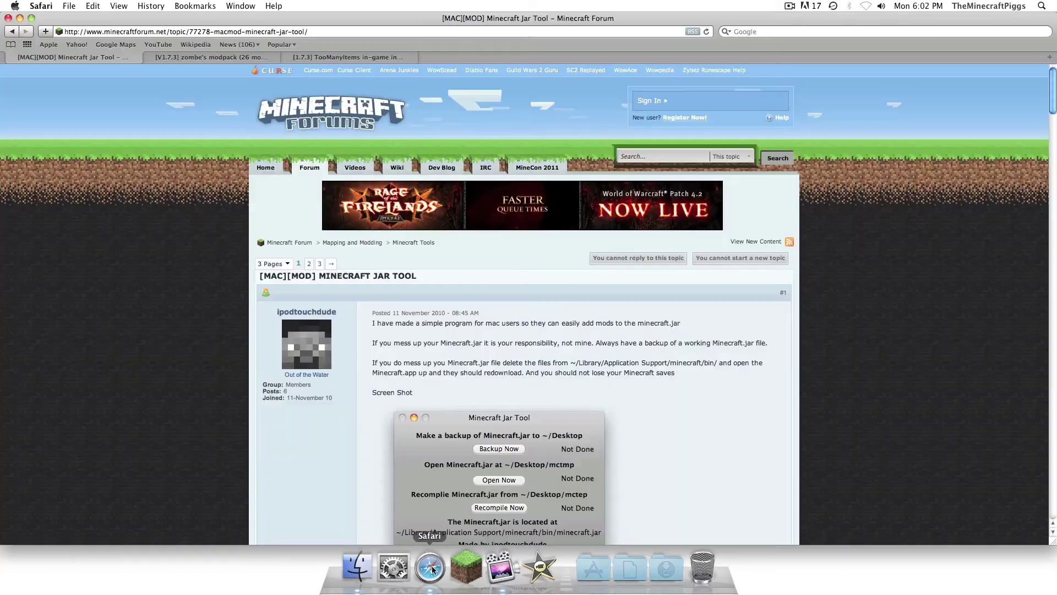
{"action": "scroll", "coordinate": [494, 279], "scroll_direction": "down", "scroll_amount": 10}
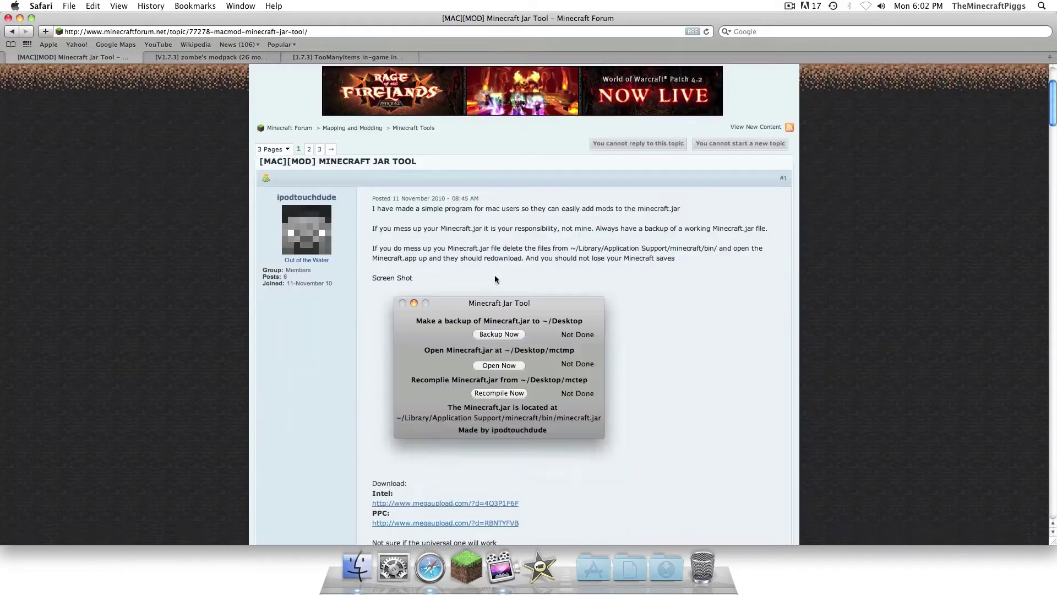
{"action": "scroll", "coordinate": [495, 279], "scroll_direction": "up", "scroll_amount": 5}
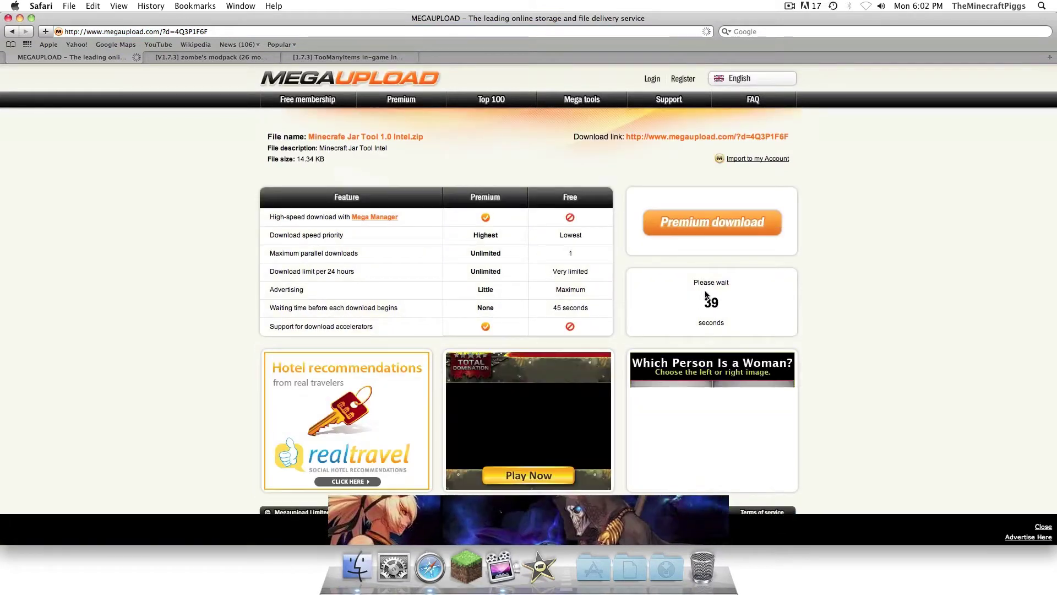
- Download Zombe's modpack v4.32 from its forum thread and close the Downloads window
{"action": "left_click", "coordinate": [184, 57]}
{"action": "scroll", "coordinate": [534, 406], "scroll_direction": "down", "scroll_amount": 3}
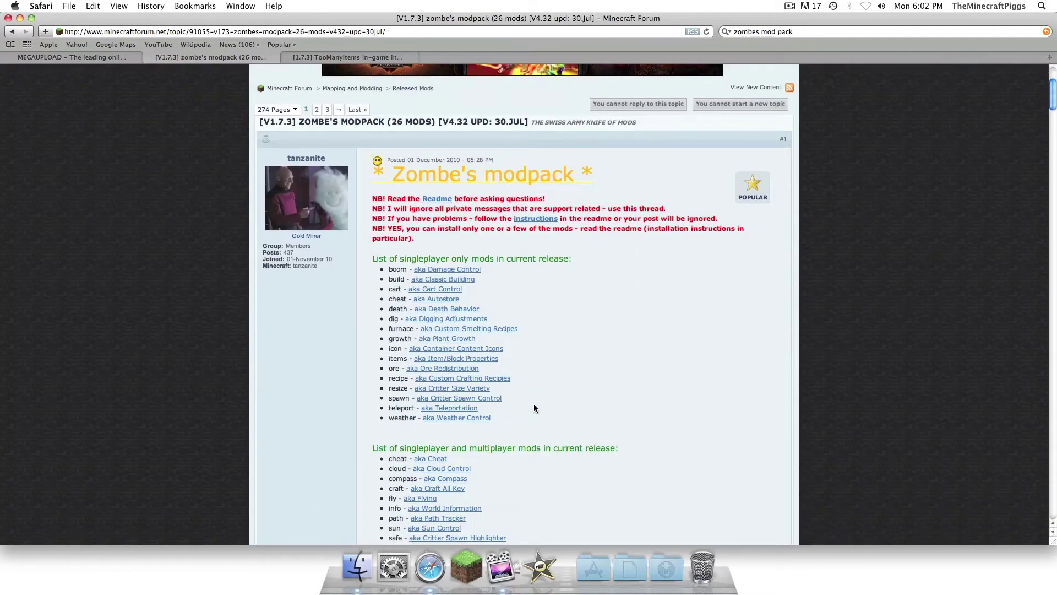
{"action": "scroll", "coordinate": [534, 406], "scroll_direction": "down", "scroll_amount": 10}
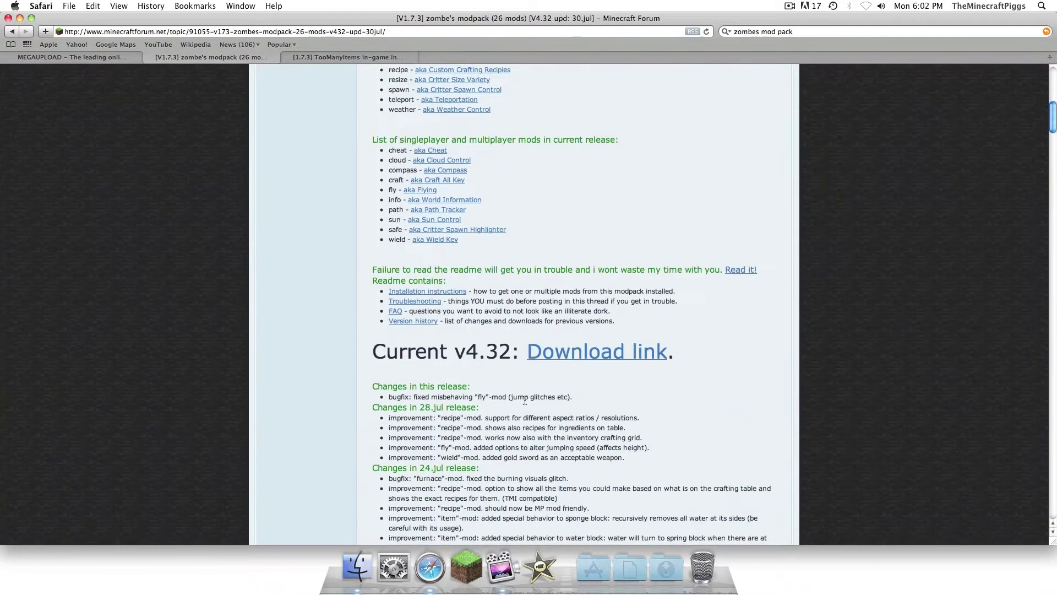
{"action": "left_click", "coordinate": [556, 358]}
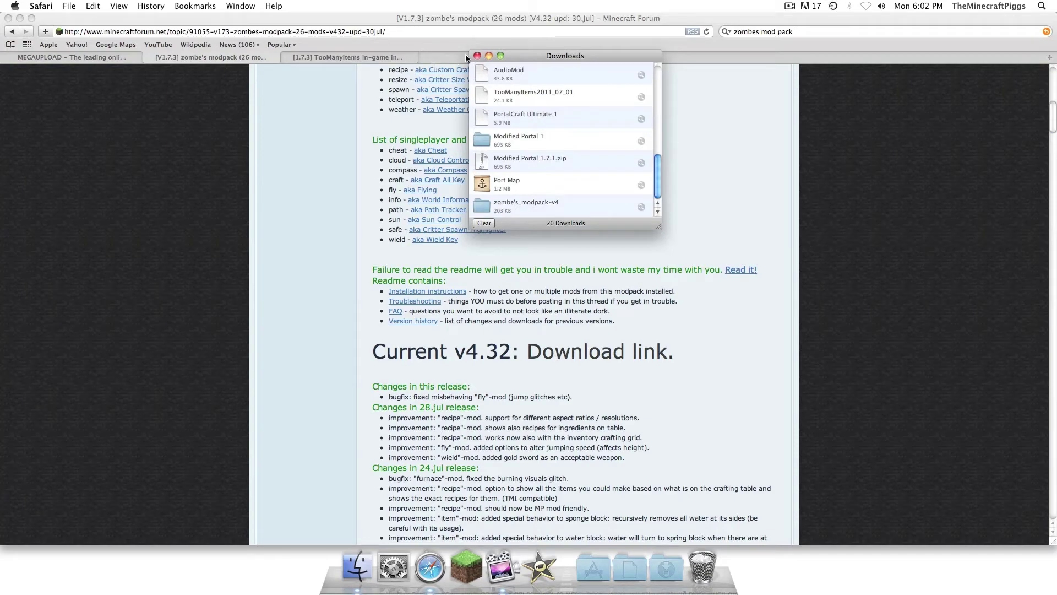
{"action": "left_click", "coordinate": [477, 56]}
- Download TooManyItems for 1.7.3 from its forum thread, skipping the adf.ly advertisement
{"action": "left_click", "coordinate": [396, 57]}
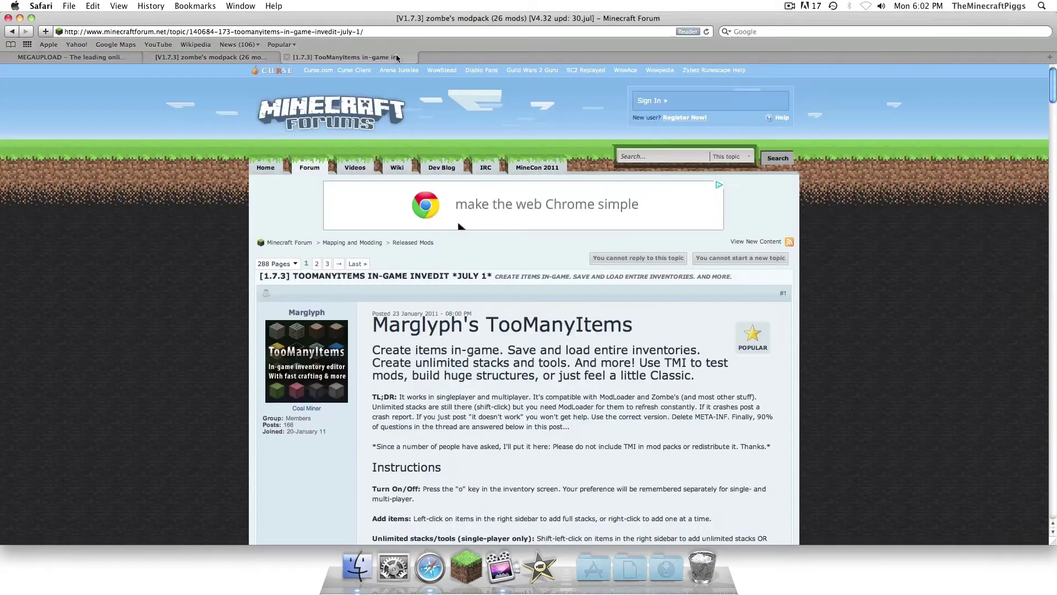
{"action": "scroll", "coordinate": [434, 283], "scroll_direction": "down", "scroll_amount": 10}
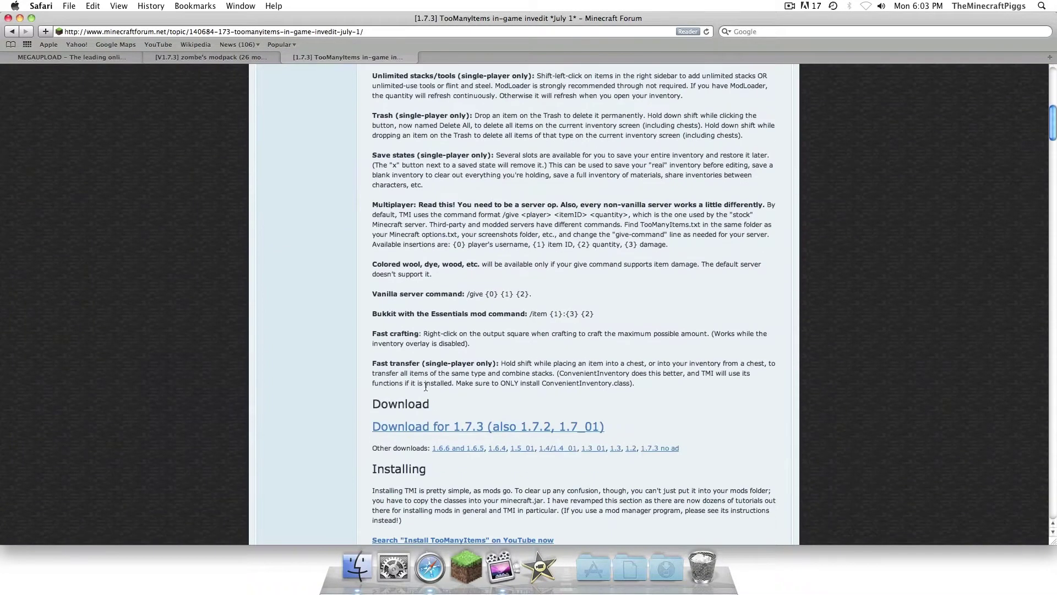
{"action": "left_click", "coordinate": [439, 427]}
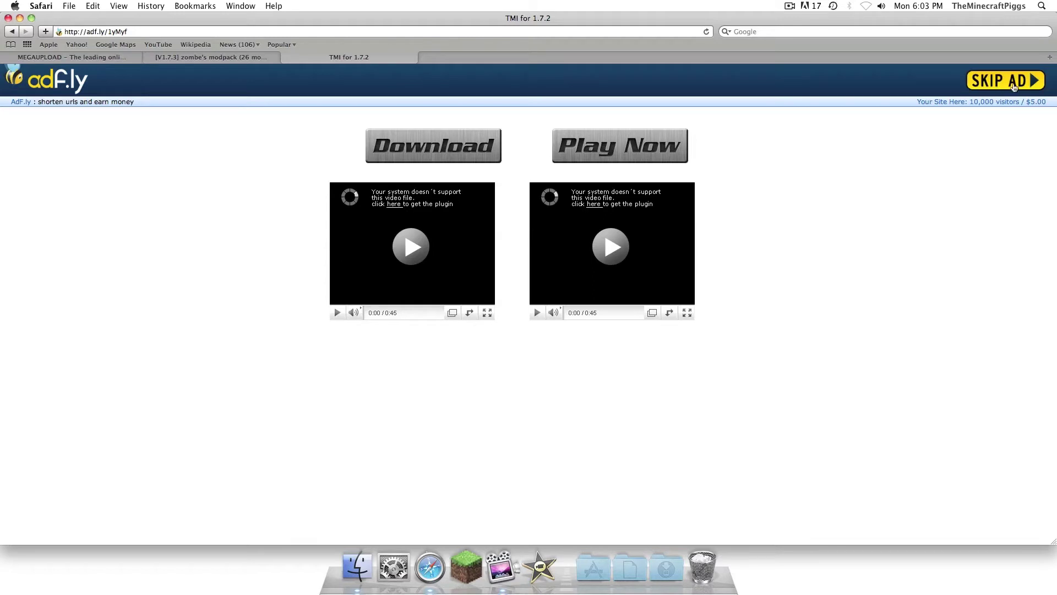
{"action": "left_click", "coordinate": [1015, 87]}
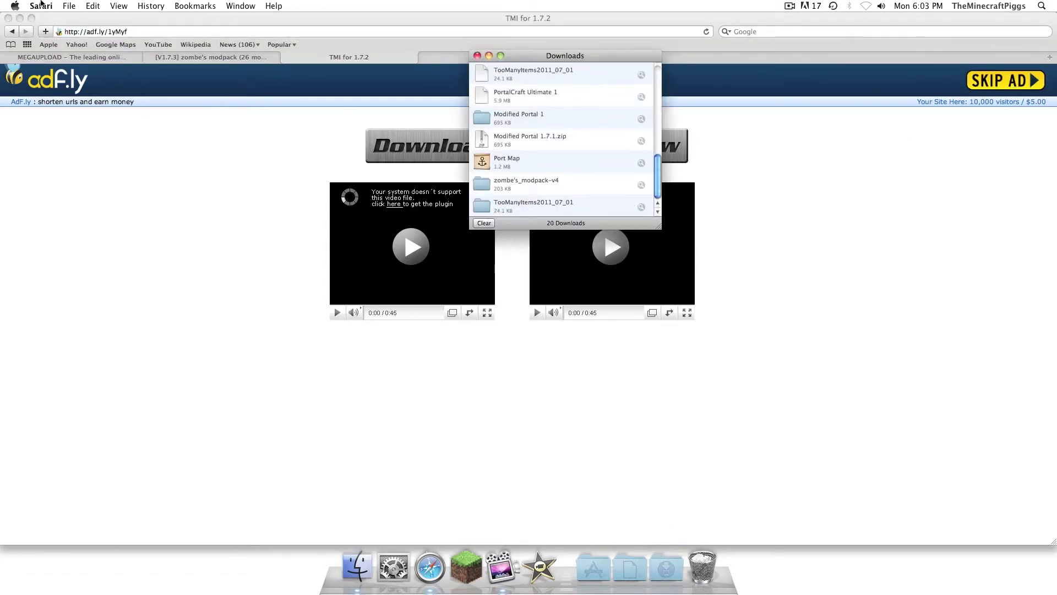
- Download the Minecraft Jar Tool Intel zip from Megaupload with the regular download option
{"action": "left_click", "coordinate": [115, 57]}
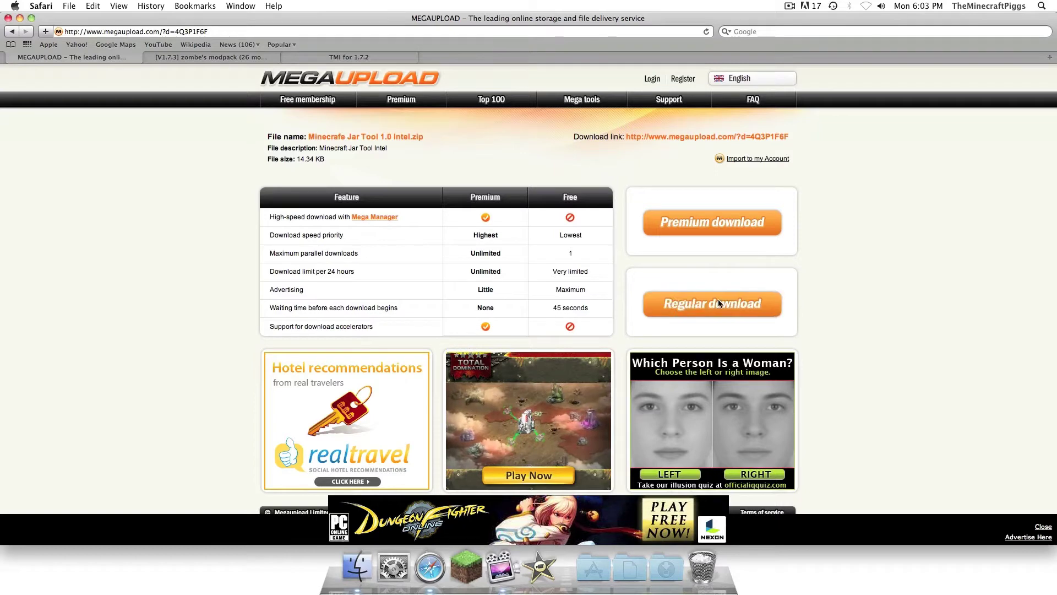
{"action": "left_click", "coordinate": [717, 310]}
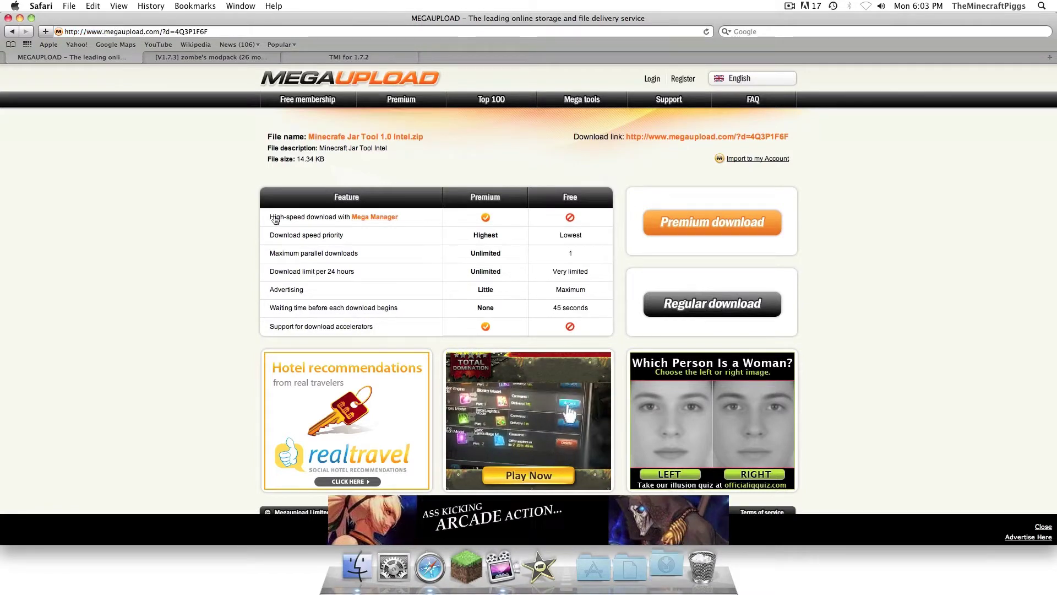
- Quit Safari and turn off the warning about closing multiple pages
{"action": "left_click", "coordinate": [40, 6]}
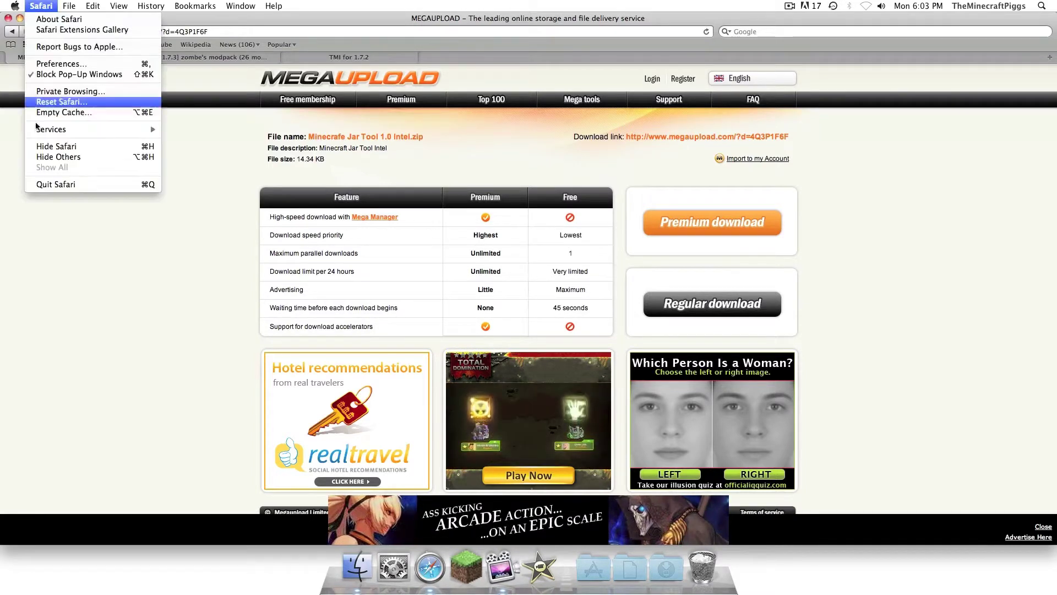
{"action": "left_click", "coordinate": [64, 186]}
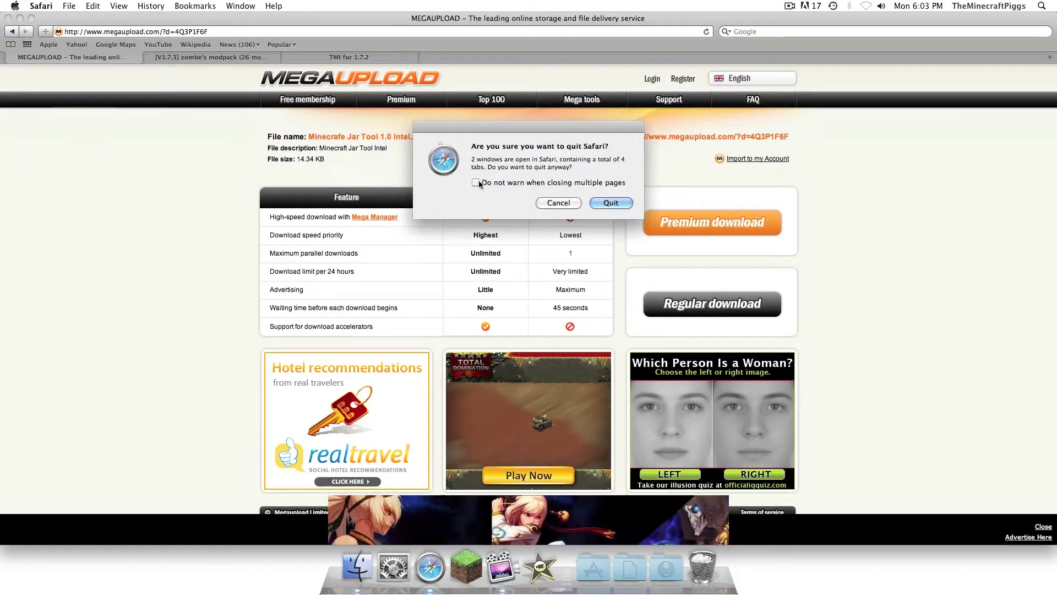
{"action": "left_click", "coordinate": [476, 183]}
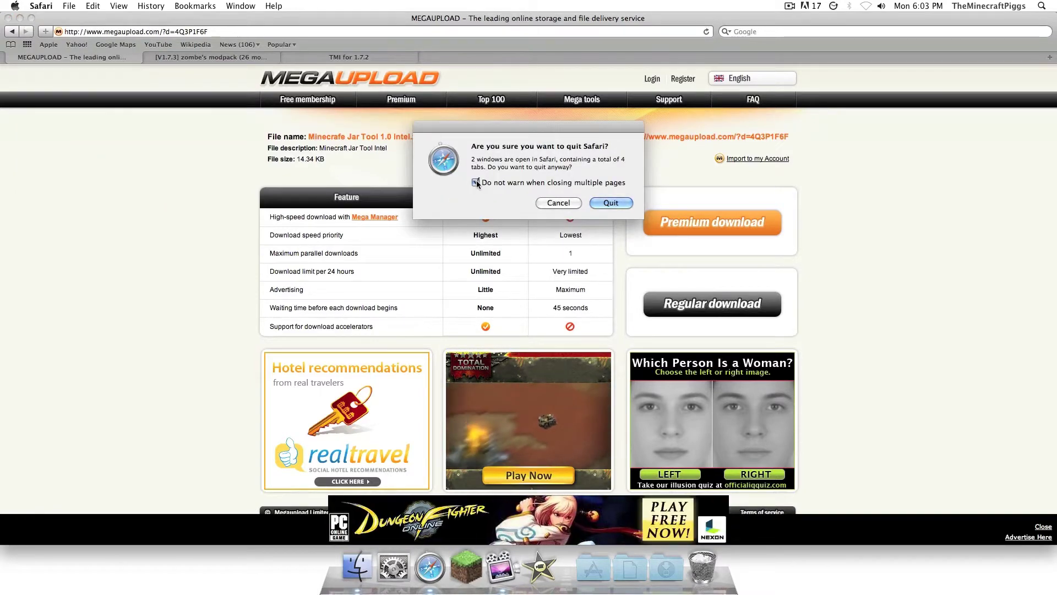
{"action": "left_click", "coordinate": [609, 203]}
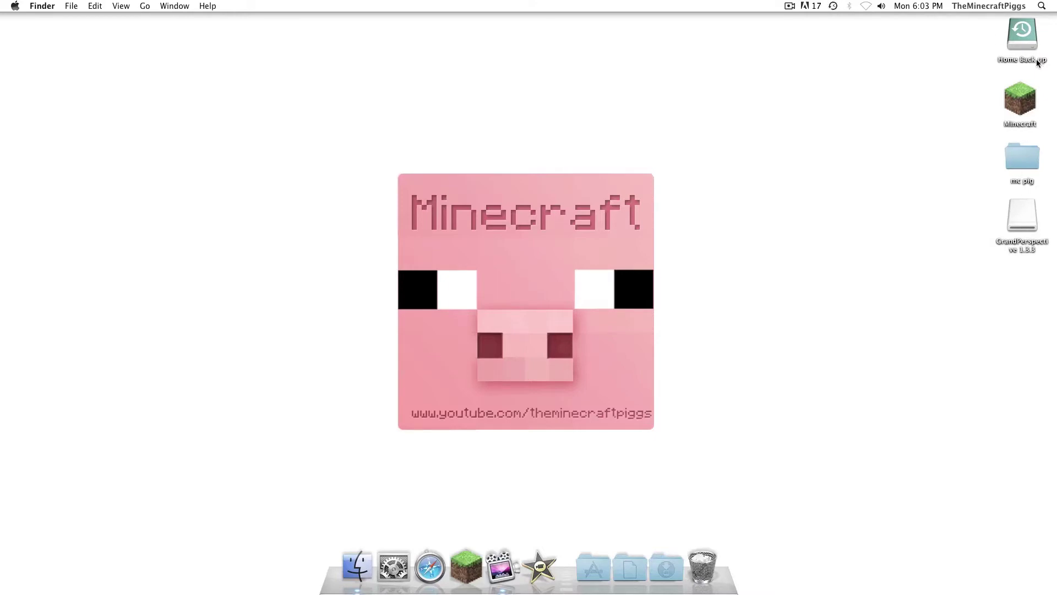
- Move the TooManyItems2011_07_01 and zombe's_modpack-v4 folders from Downloads onto the desktop
{"action": "left_click", "coordinate": [664, 578]}
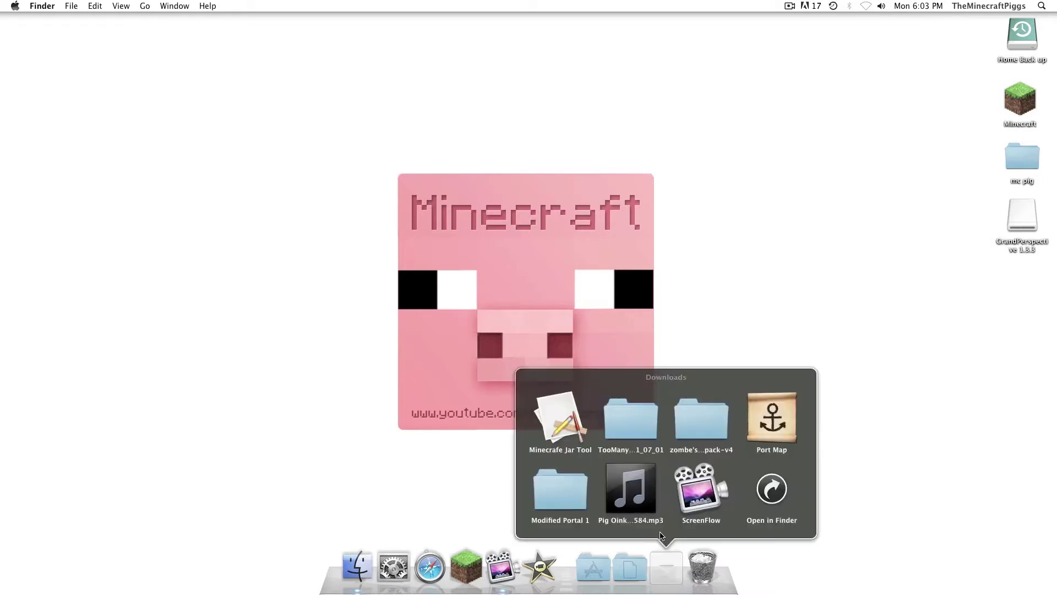
{"action": "left_click_drag", "start_coordinate": [626, 412], "coordinate": [251, 130]}
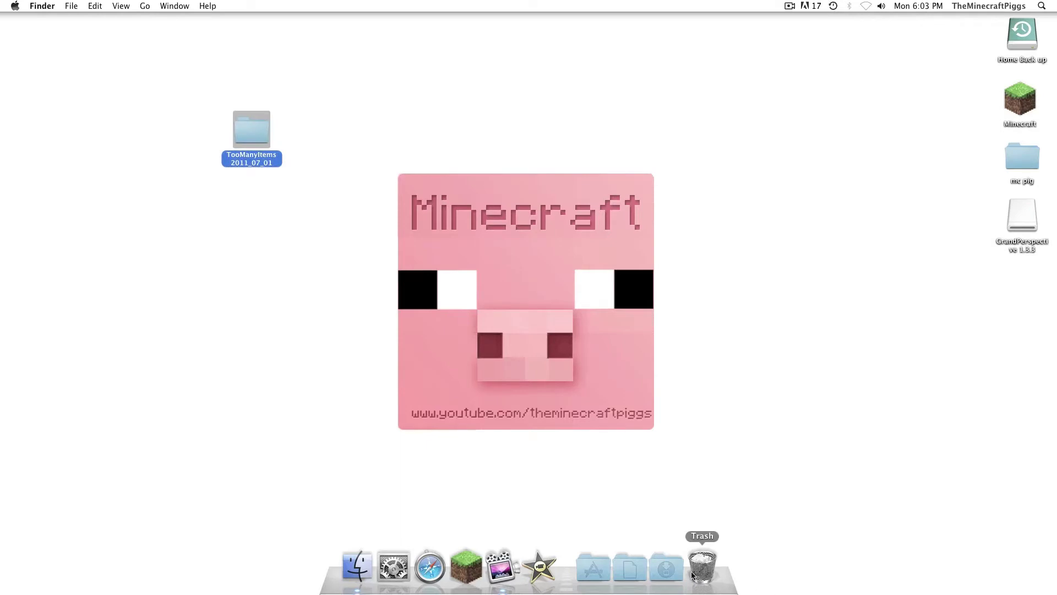
{"action": "left_click", "coordinate": [658, 566]}
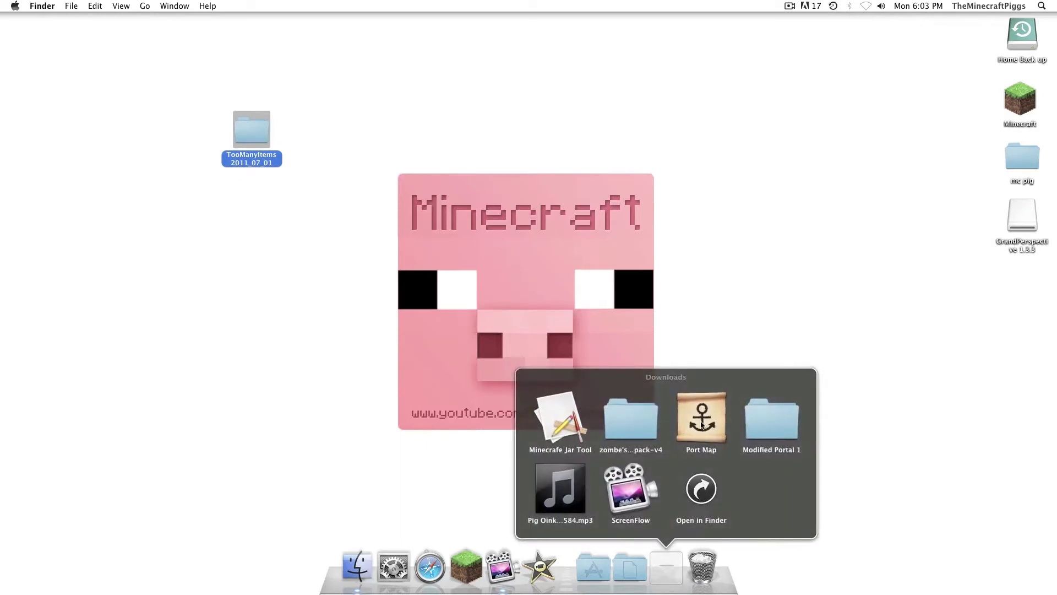
{"action": "left_click_drag", "start_coordinate": [626, 420], "coordinate": [578, 231]}
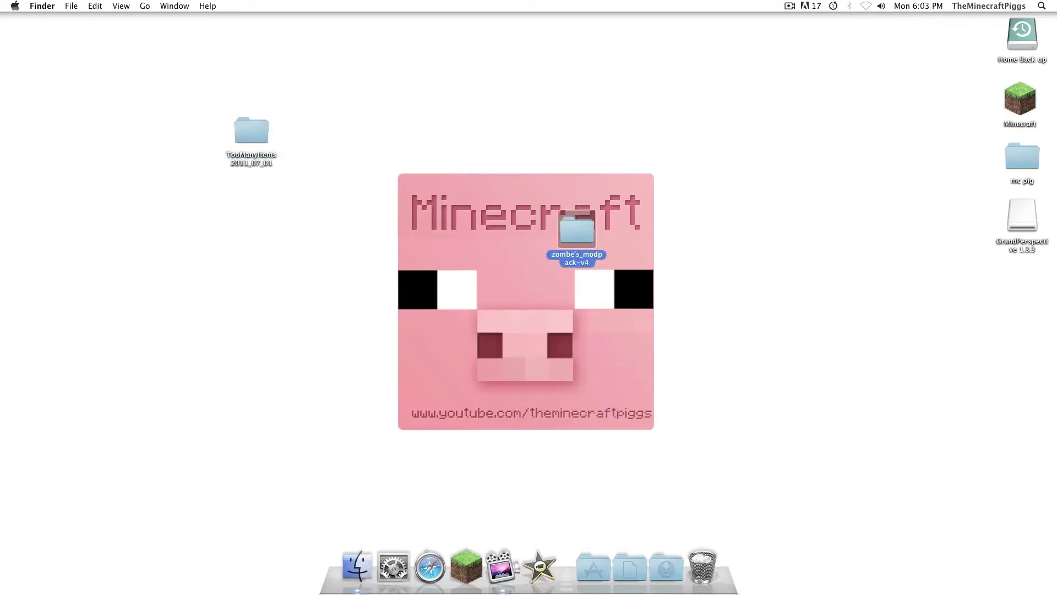
- Add Minecraft Jar Tool from Downloads to the Dock, launch it and allow the downloaded application to open
{"action": "left_click", "coordinate": [666, 565]}
{"action": "left_click_drag", "start_coordinate": [606, 406], "coordinate": [567, 573]}
{"action": "left_click", "coordinate": [559, 565]}
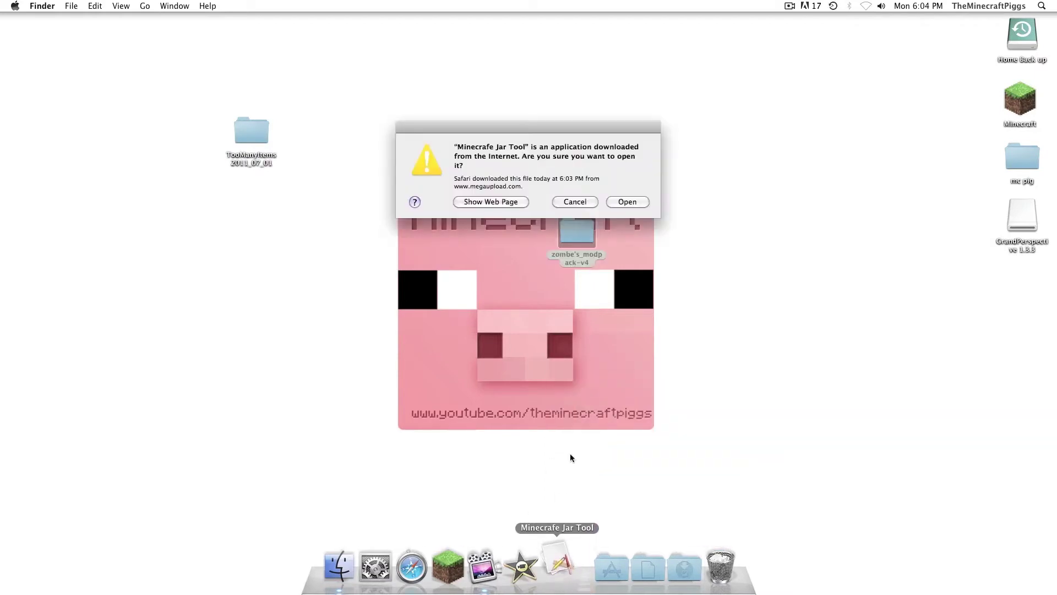
{"action": "left_click", "coordinate": [628, 200]}
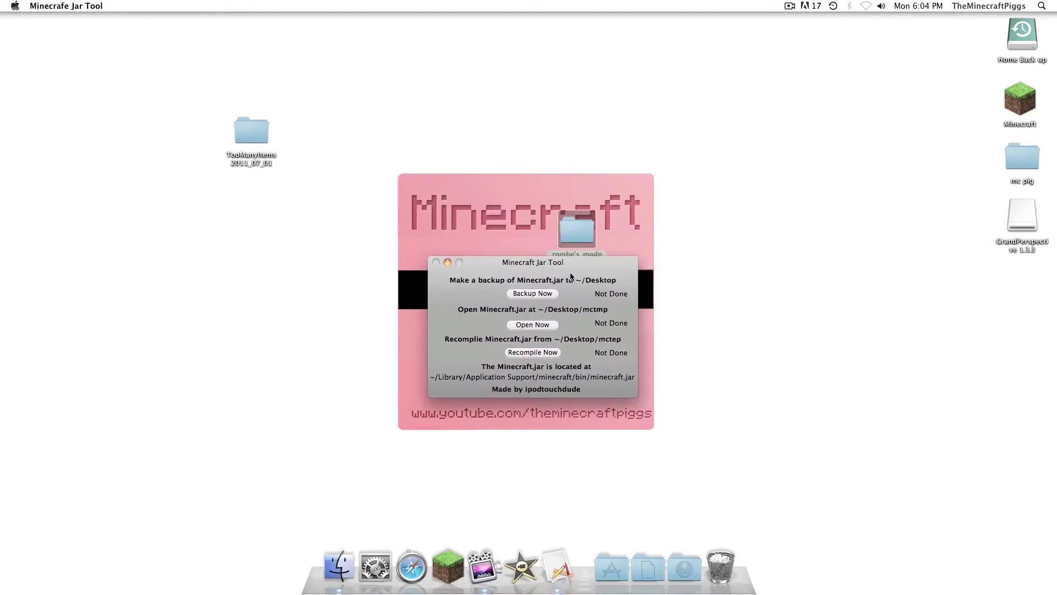
{"action": "left_click_drag", "start_coordinate": [570, 276], "coordinate": [569, 275]}
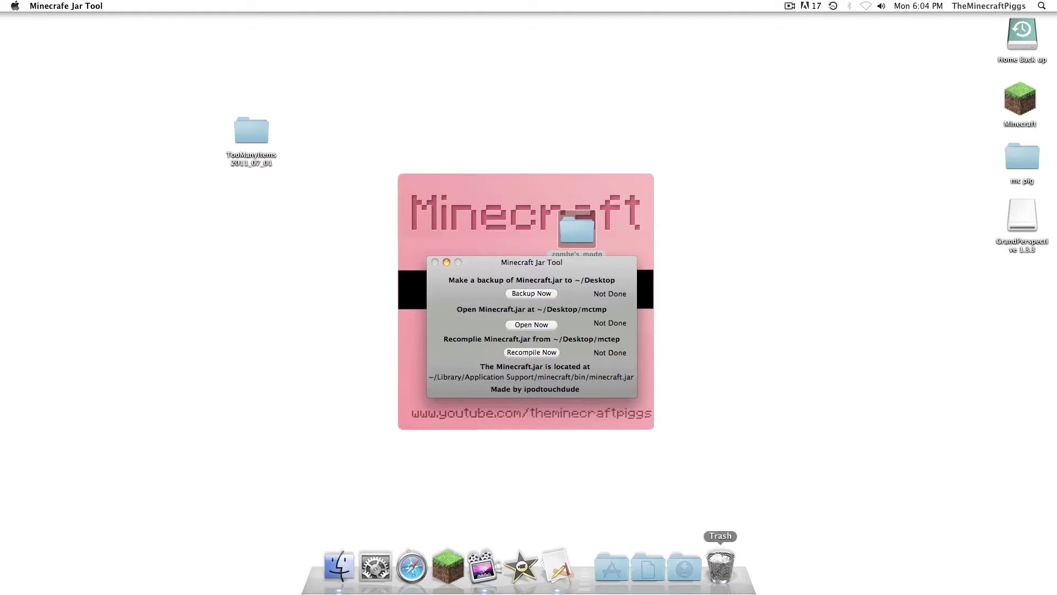
- Start the Minecraft launcher and view the force update setting in its launcher options
{"action": "left_click", "coordinate": [450, 572]}
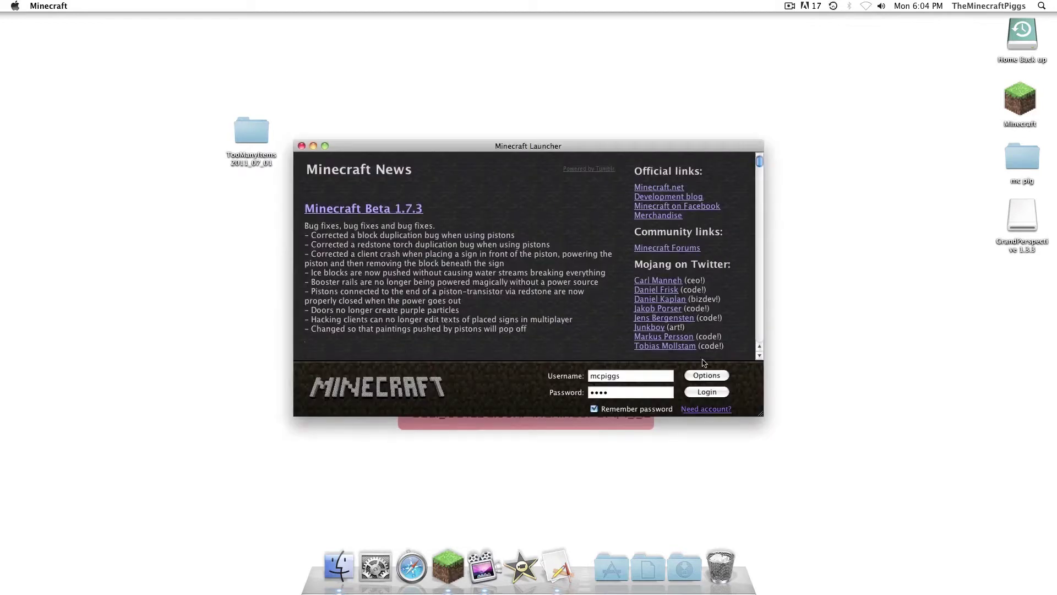
{"action": "left_click", "coordinate": [705, 376]}
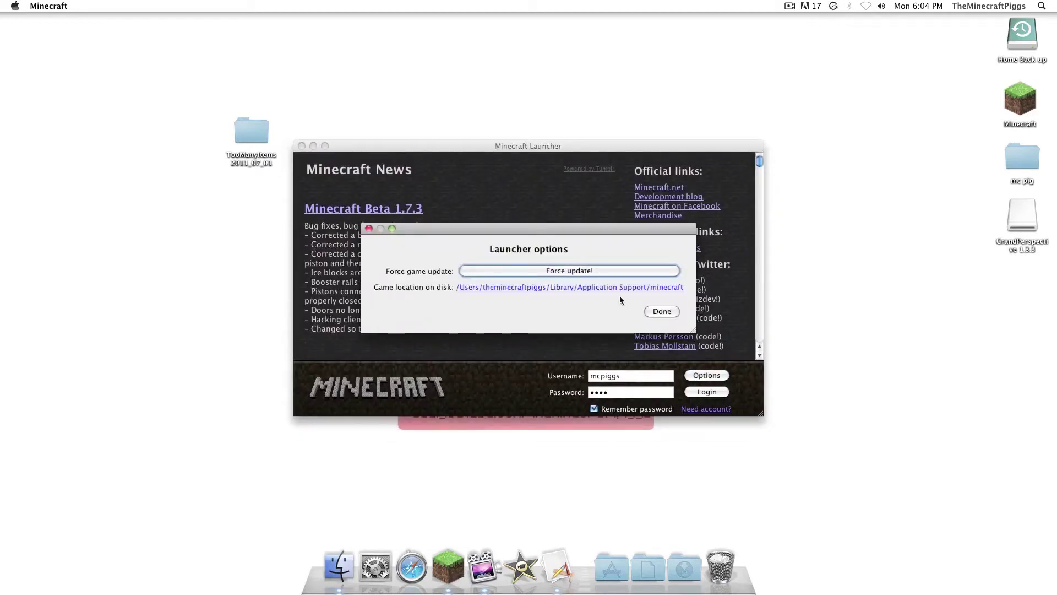
{"action": "left_click", "coordinate": [663, 312]}
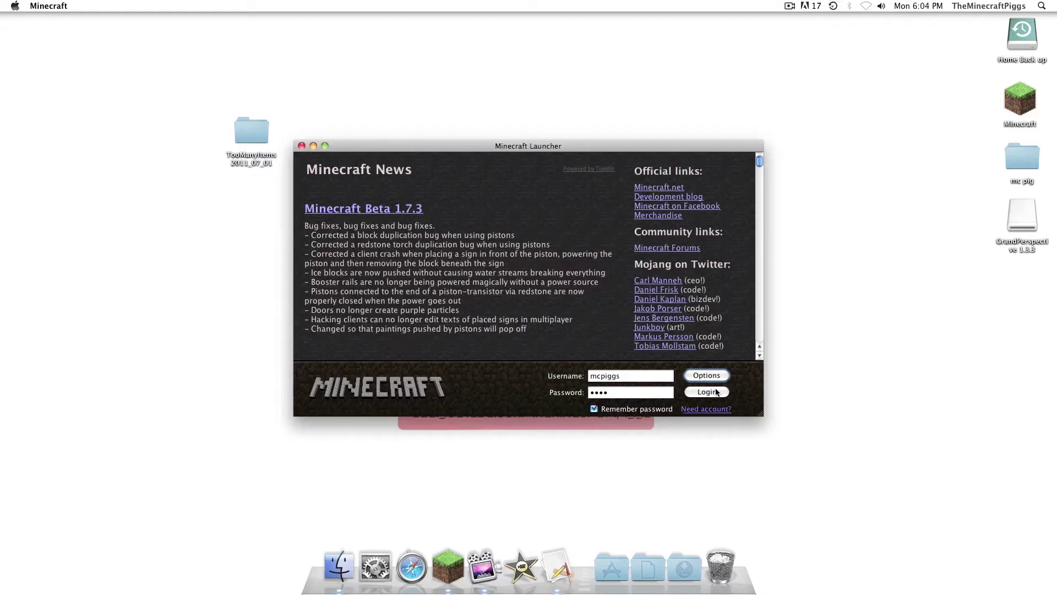
- Log in to Minecraft with the saved account and close the game window at the Mojang loading screen
{"action": "left_click_drag", "start_coordinate": [298, 147], "coordinate": [301, 147]}
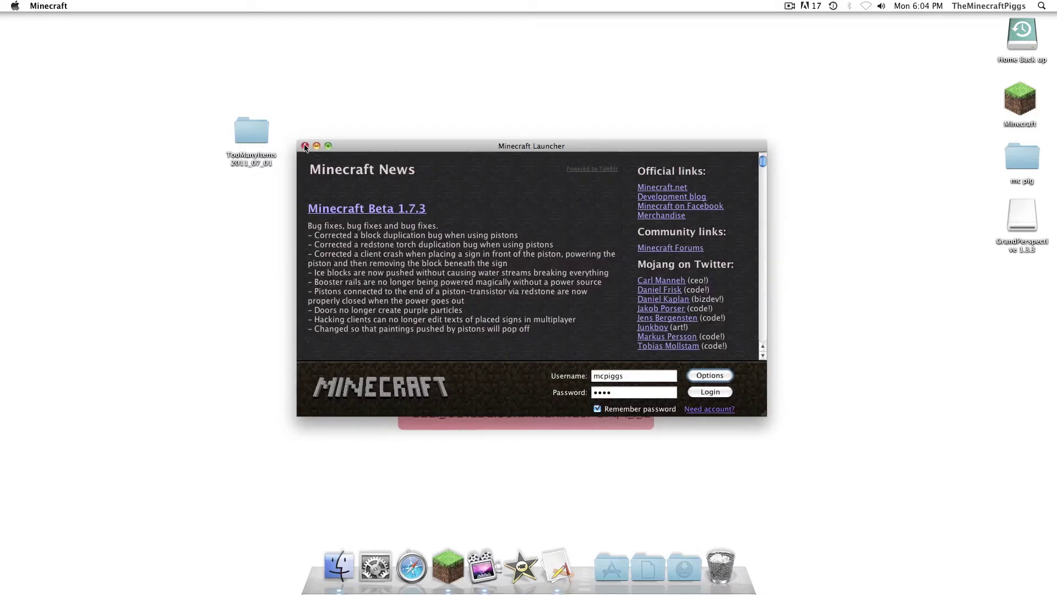
{"action": "left_click", "coordinate": [716, 392]}
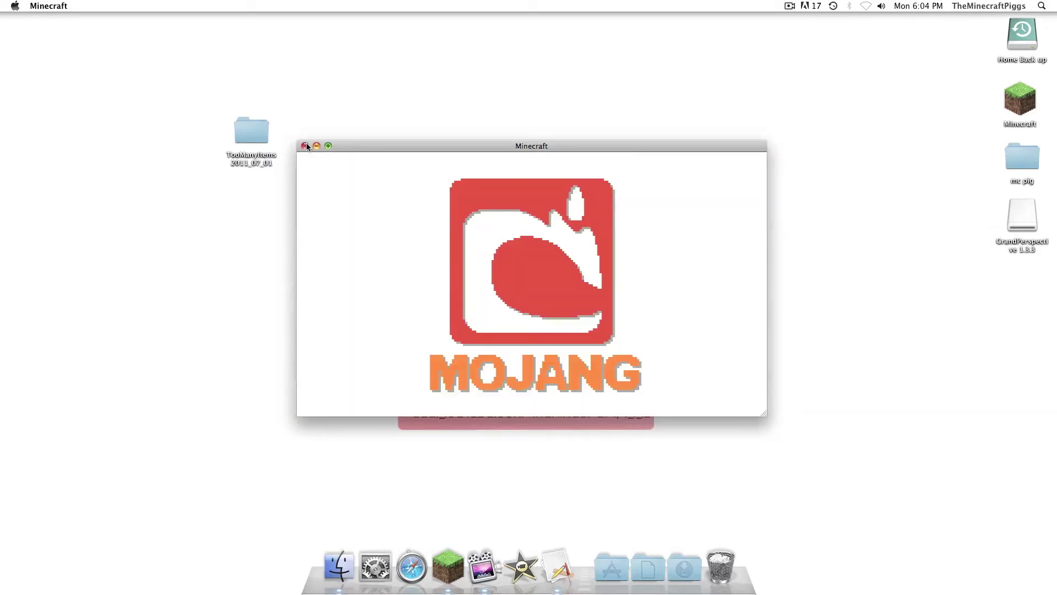
{"action": "left_click", "coordinate": [305, 145]}
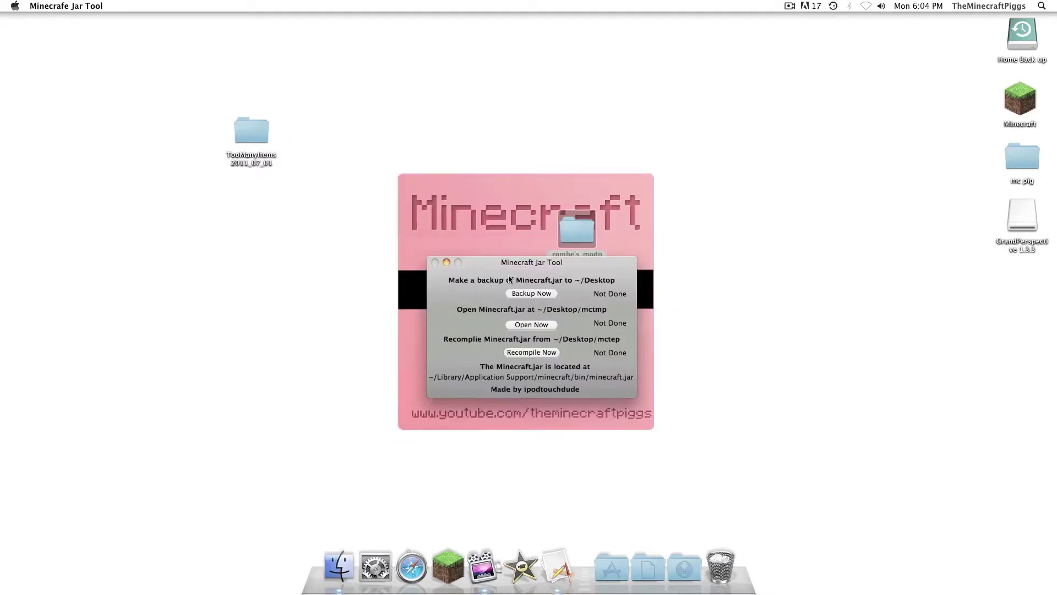
- Back up minecraft.jar to the desktop, unpack it into the mctmp folder with Minecraft Jar Tool, and minimize the tool
{"action": "left_click", "coordinate": [531, 294]}
{"action": "left_click", "coordinate": [546, 328]}
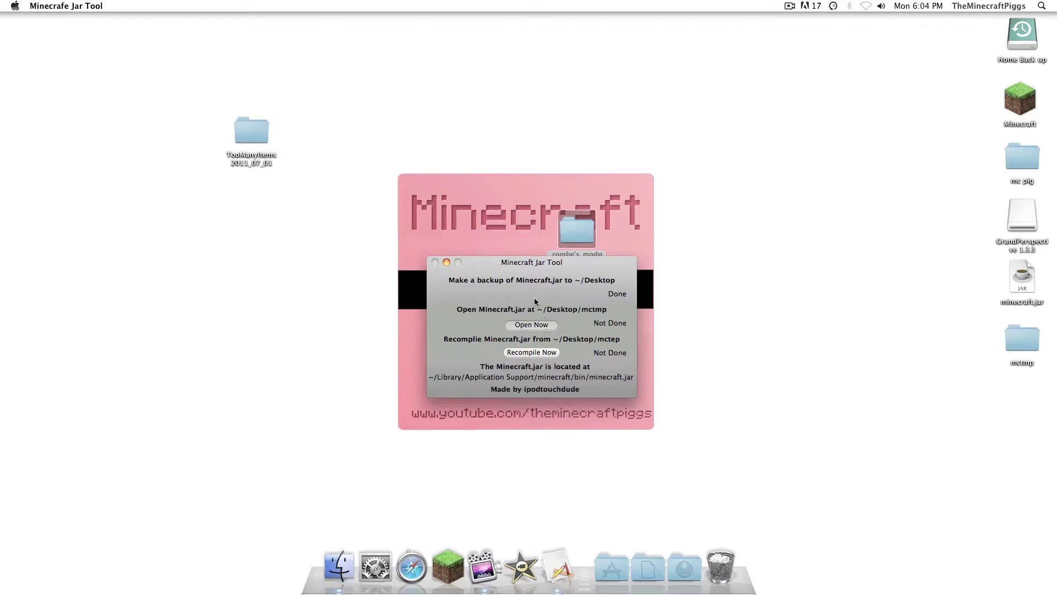
{"action": "left_click", "coordinate": [446, 262]}
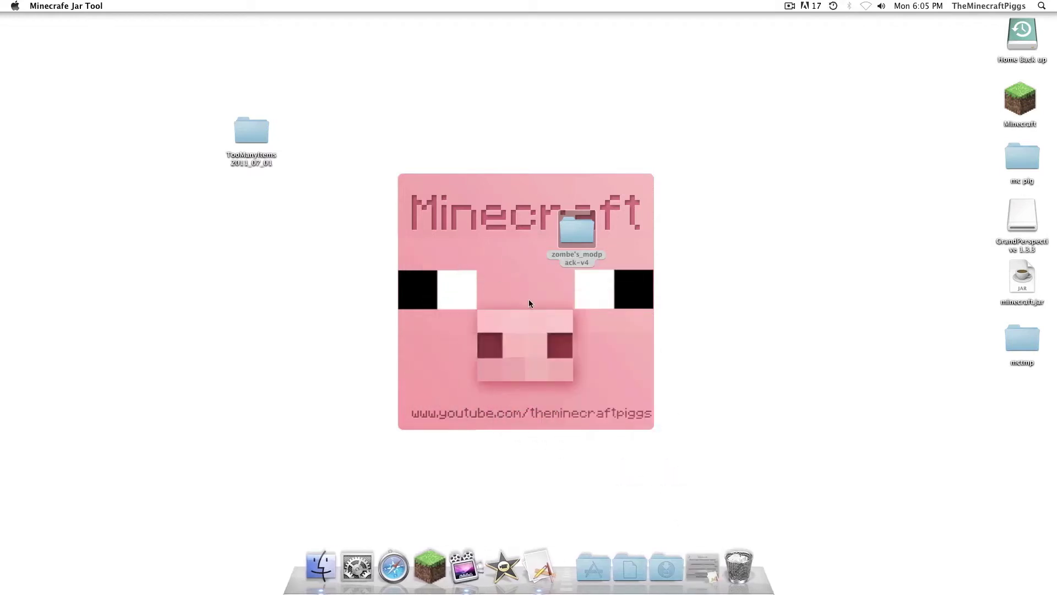
- Open the zombe's_modpack-v4 folder and move its window into the upper-left corner of the desktop
{"action": "double_click", "coordinate": [574, 237]}
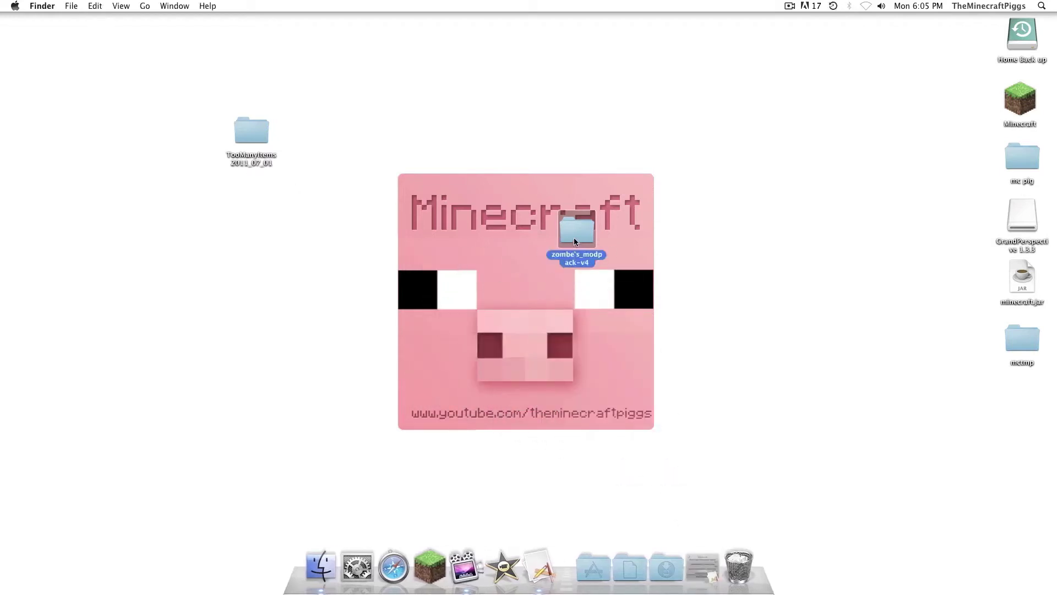
{"action": "left_click_drag", "start_coordinate": [587, 97], "coordinate": [269, 7]}
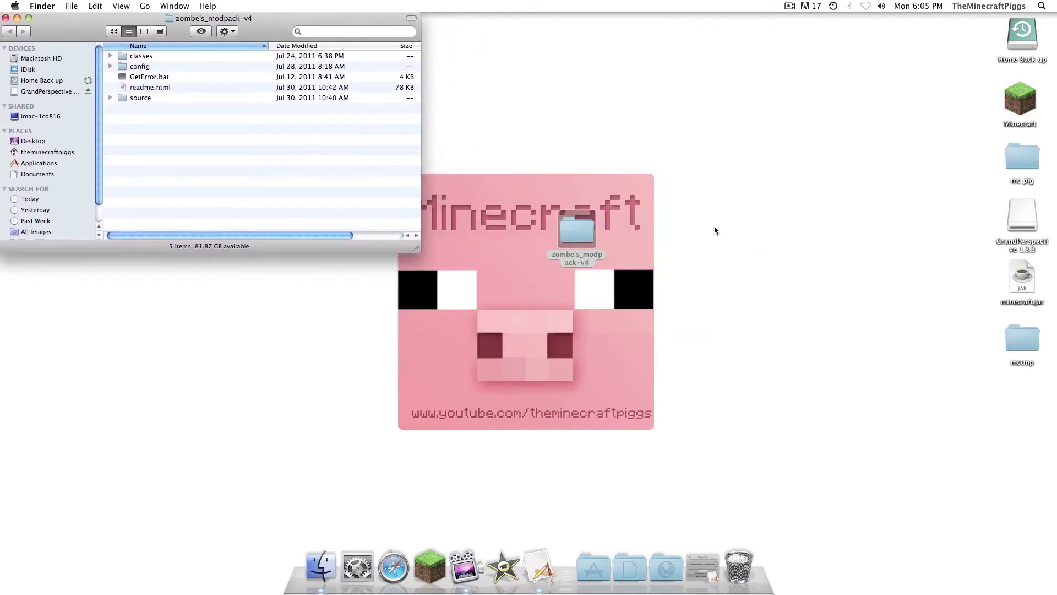
- Open the mctmp folder in a window beside the modpack window, and open the modpack's classes folder
{"action": "double_click", "coordinate": [1017, 332]}
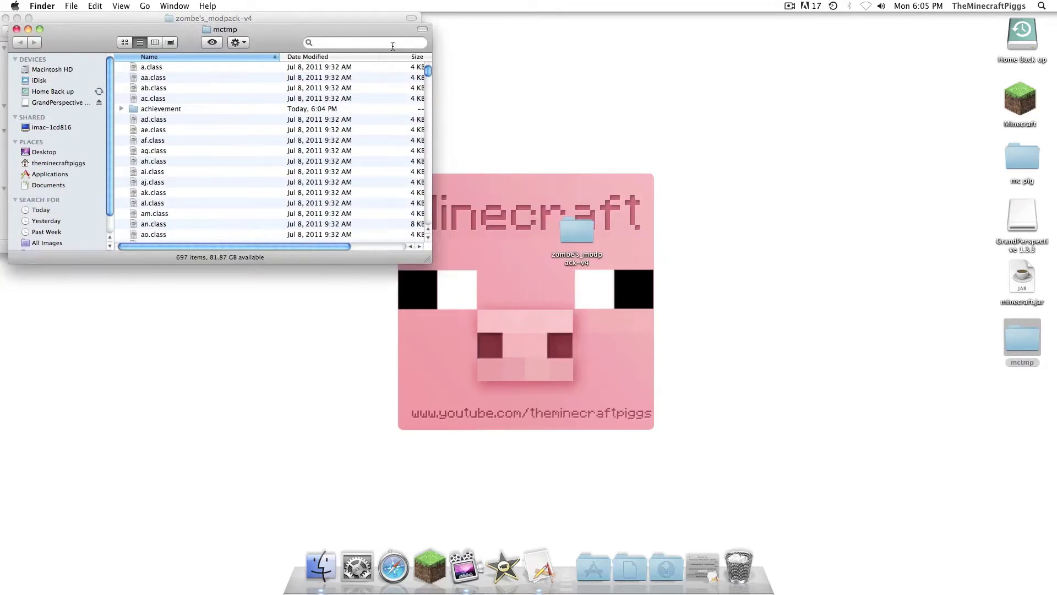
{"action": "left_click_drag", "start_coordinate": [296, 49], "coordinate": [814, 38]}
{"action": "double_click", "coordinate": [141, 55]}
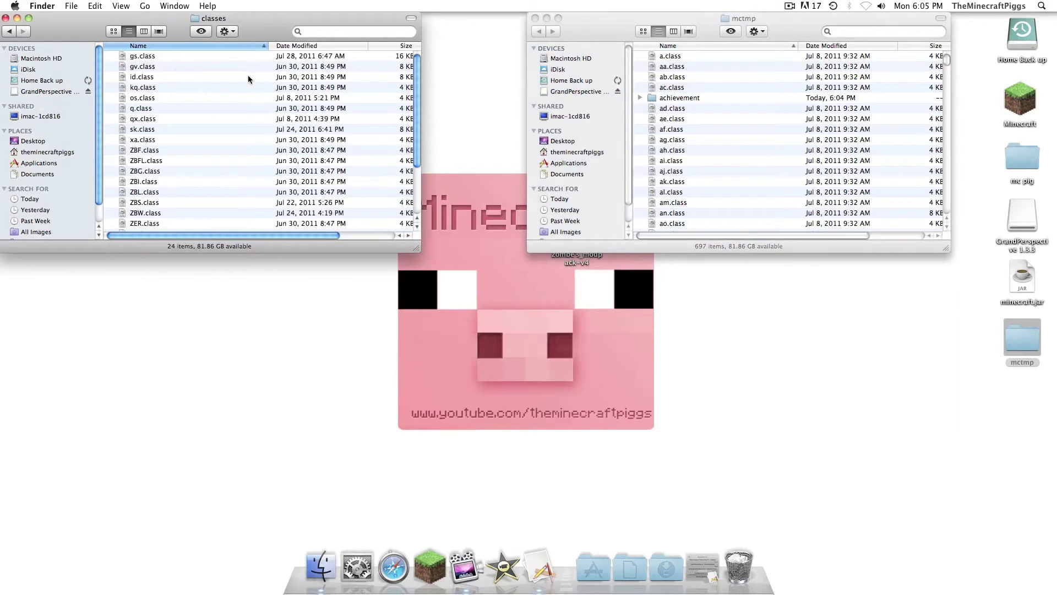
- Copy all files from the modpack's classes folder into mctmp, replacing every existing file of the same name
{"action": "key", "text": "super+a"}
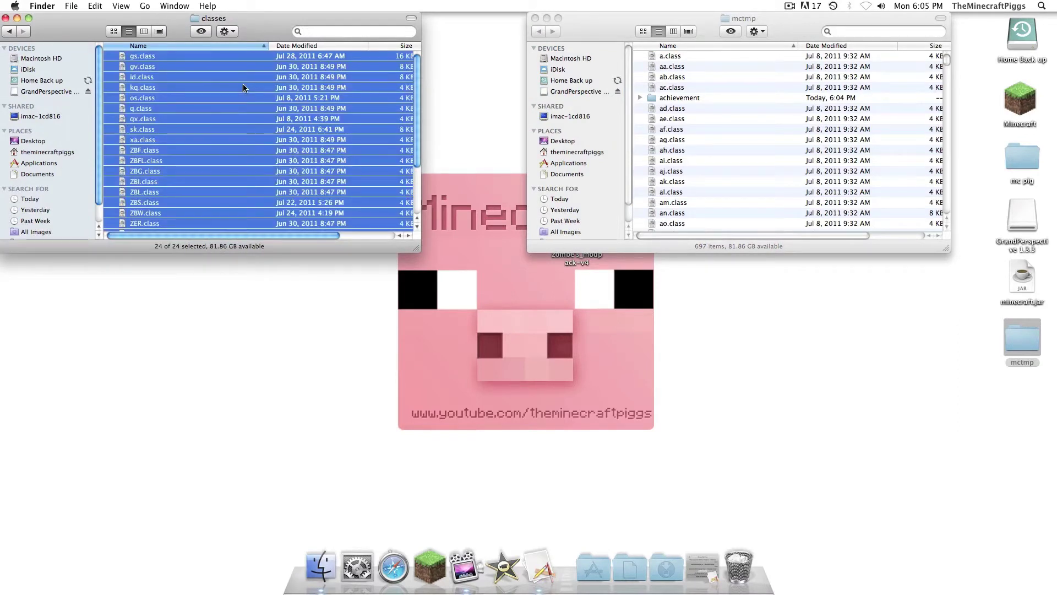
{"action": "key", "text": "super+c"}
{"action": "left_click_drag", "start_coordinate": [790, 25], "coordinate": [792, 25]}
{"action": "key", "text": "super+v"}
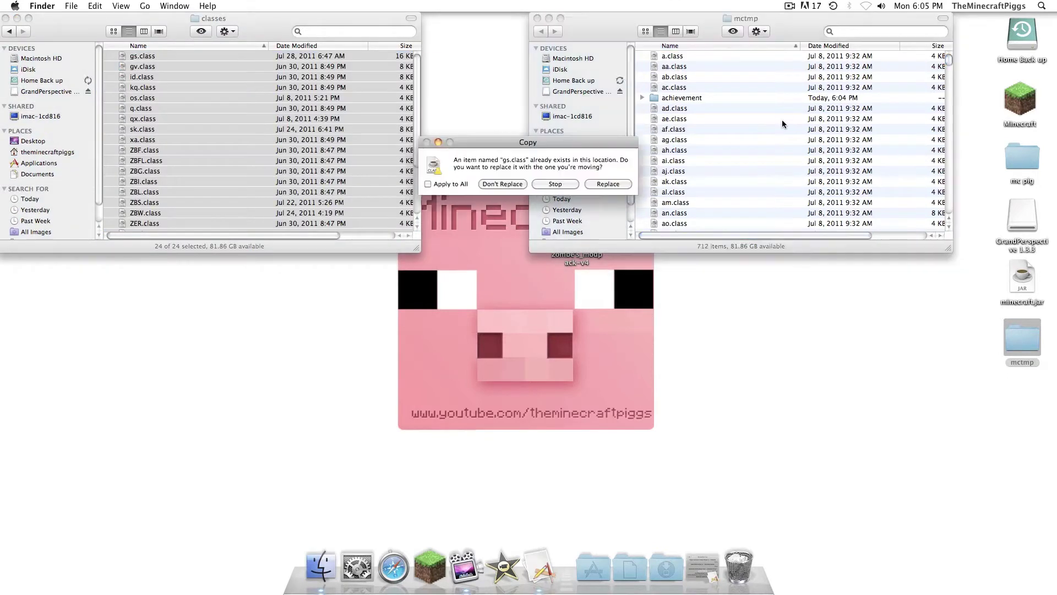
{"action": "left_click", "coordinate": [428, 184]}
{"action": "left_click", "coordinate": [608, 184]}
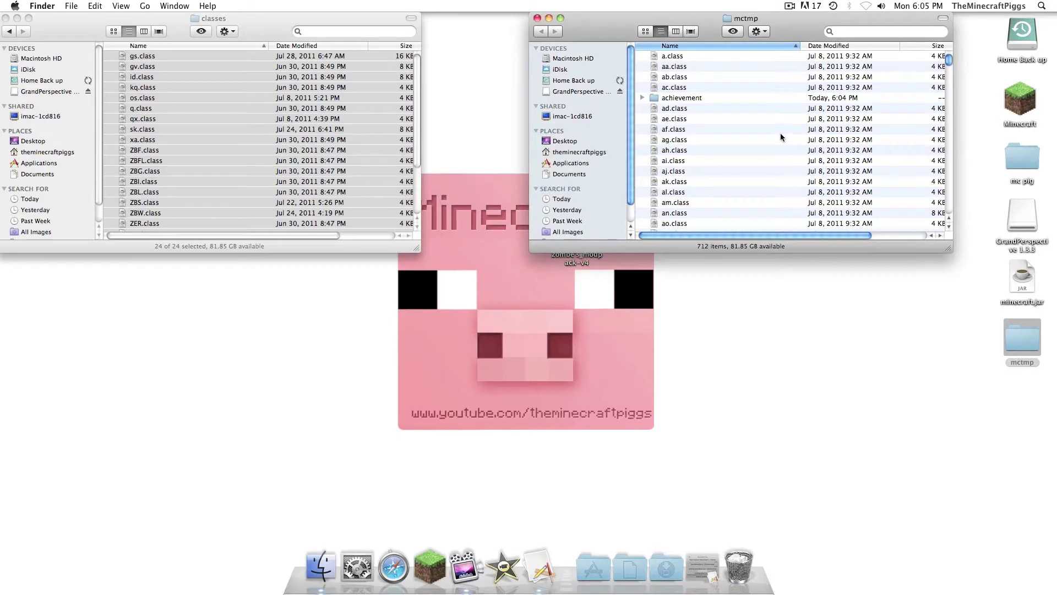
- Search for "meta", move MOJANG_C.DSA and MOJANG_C.SF from the META-INF folder to the Trash, and limit the search to mctmp
{"action": "left_click", "coordinate": [881, 32]}
{"action": "type", "text": "meta"}
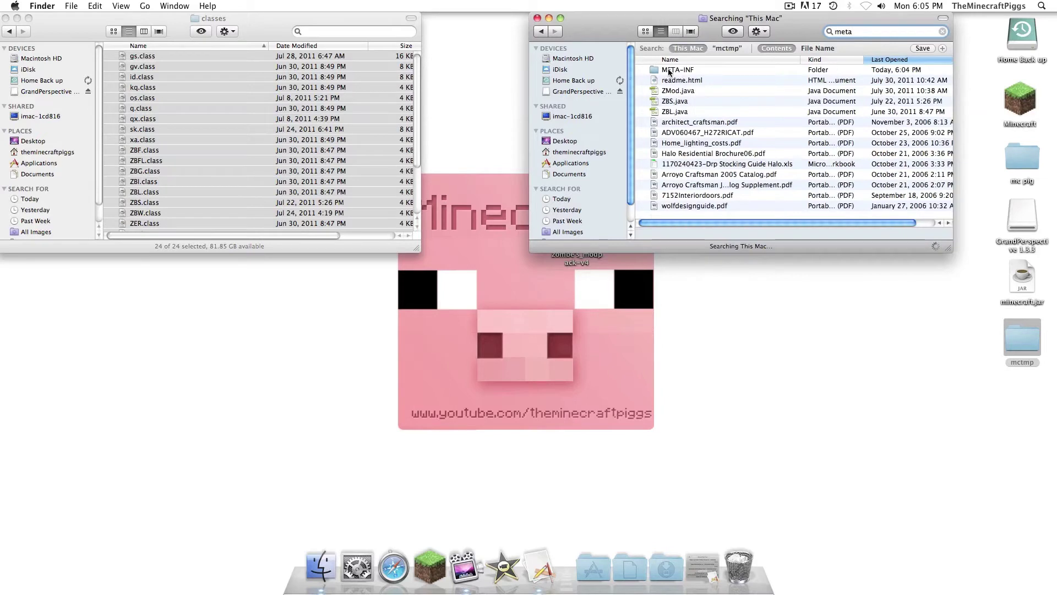
{"action": "double_click", "coordinate": [668, 68]}
{"action": "left_click", "coordinate": [669, 68]}
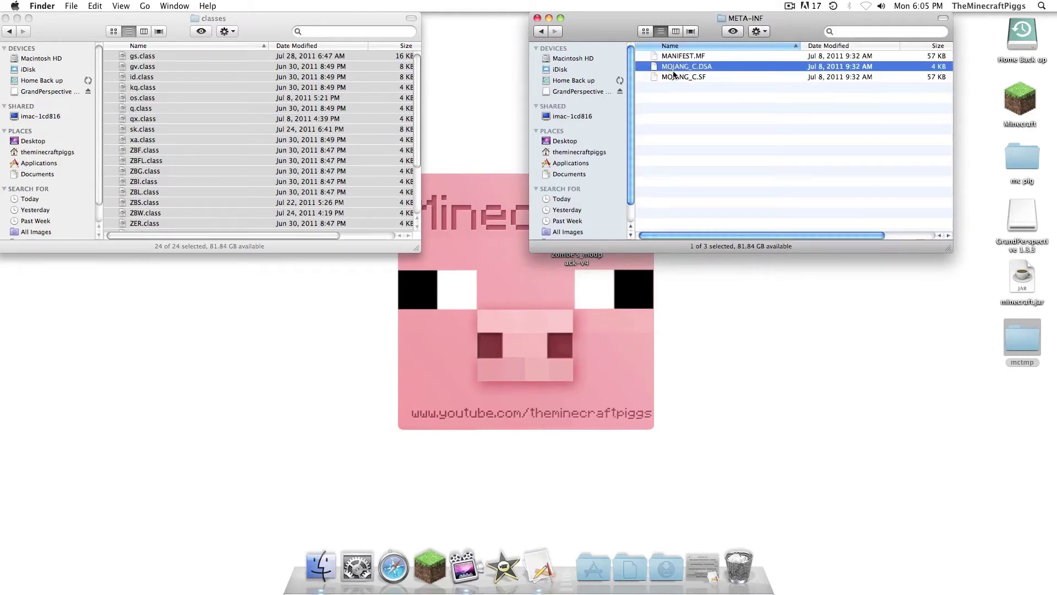
{"action": "left_click", "coordinate": [709, 79], "text": "shift"}
{"action": "left_click_drag", "start_coordinate": [673, 76], "coordinate": [744, 573]}
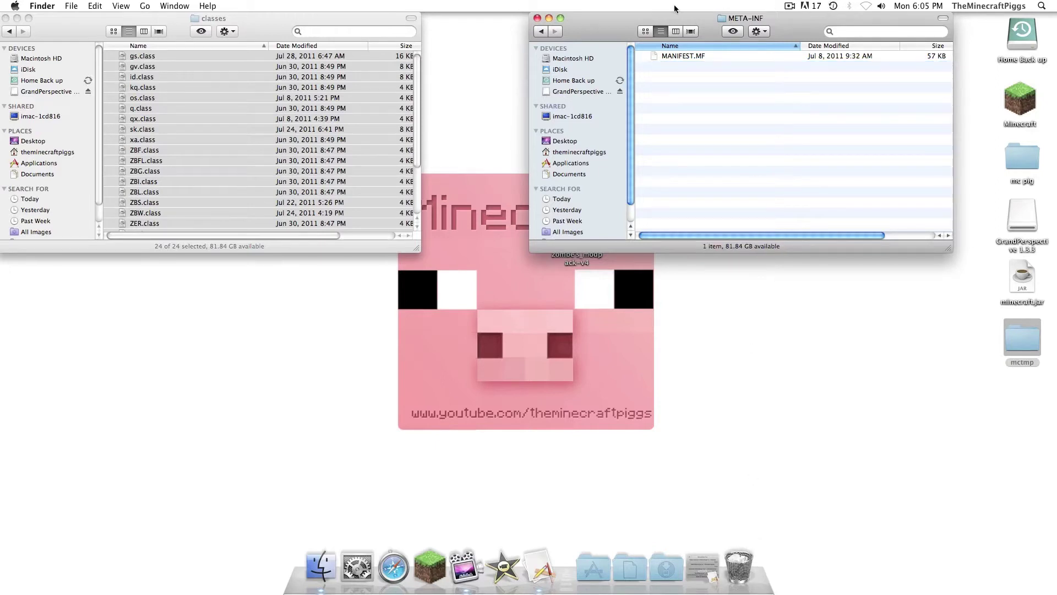
{"action": "left_click", "coordinate": [542, 34]}
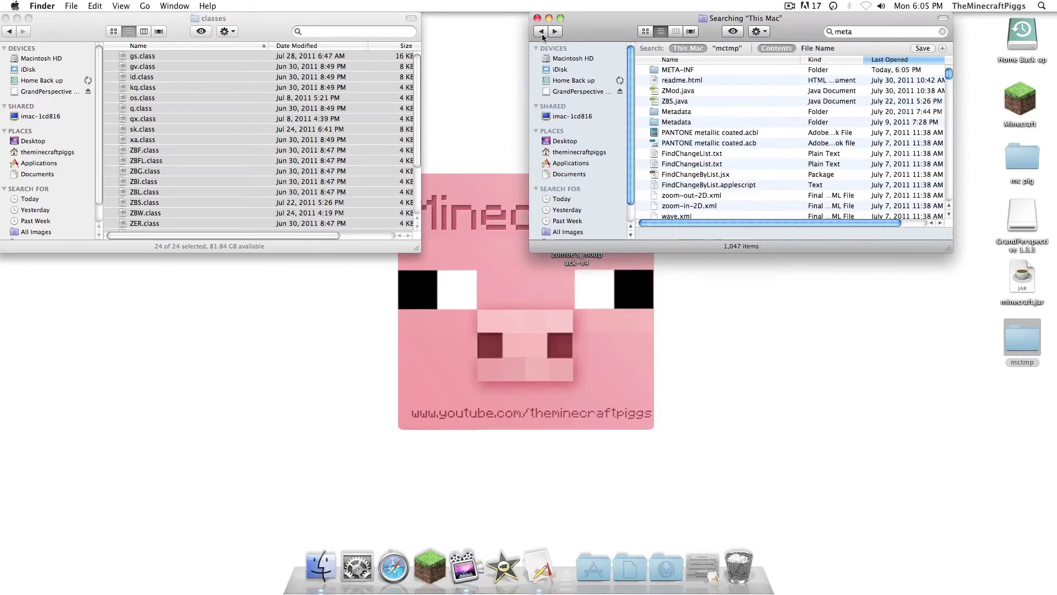
{"action": "left_click", "coordinate": [724, 48]}
- Return from the classes folder to zombe's_modpack-v4 and minimize its window
{"action": "left_click_drag", "start_coordinate": [62, 20], "coordinate": [89, 21]}
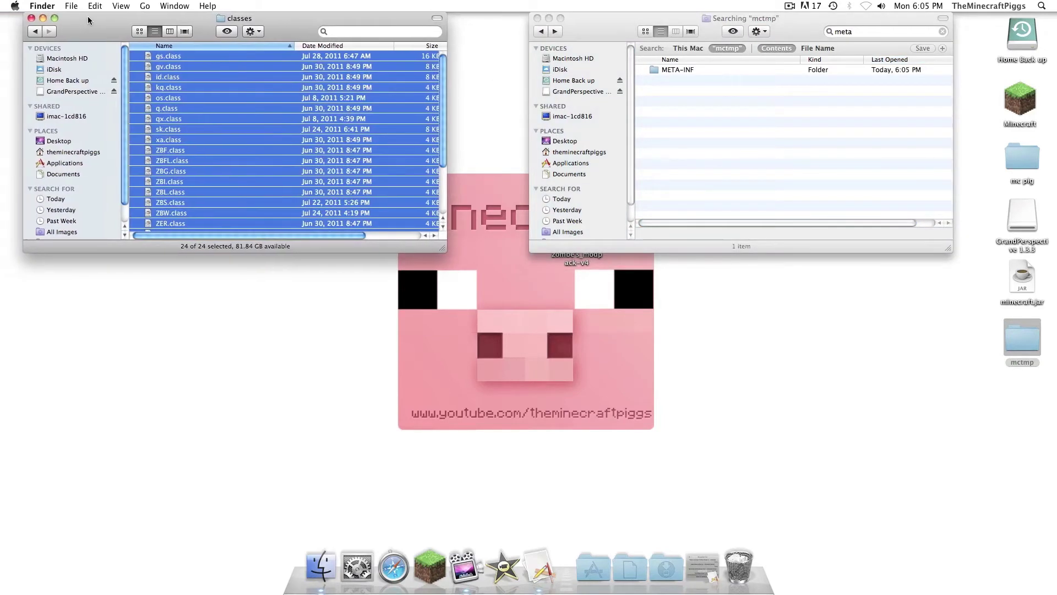
{"action": "left_click", "coordinate": [35, 31]}
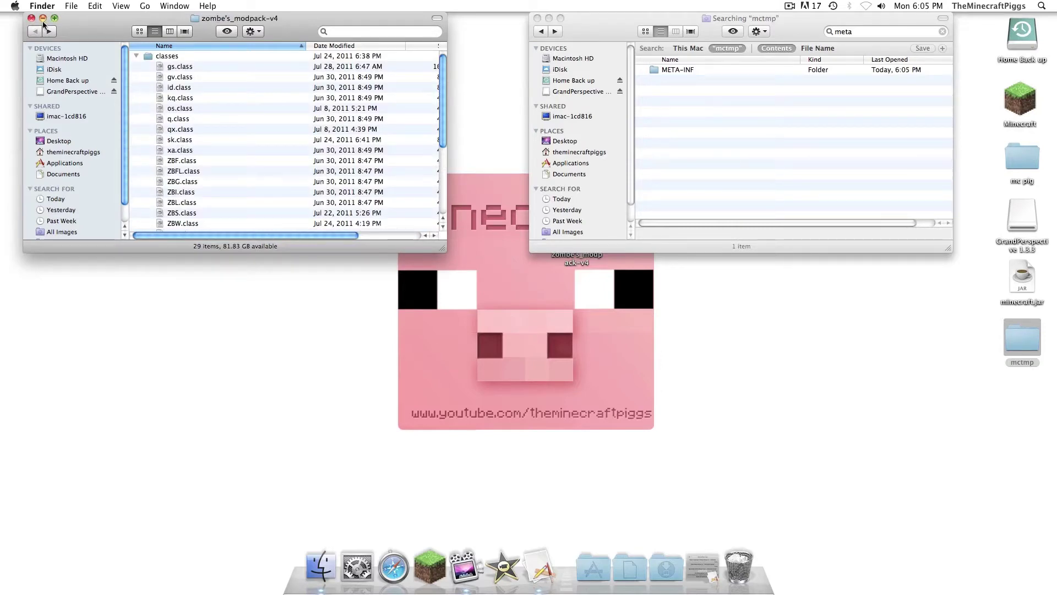
{"action": "left_click", "coordinate": [43, 18]}
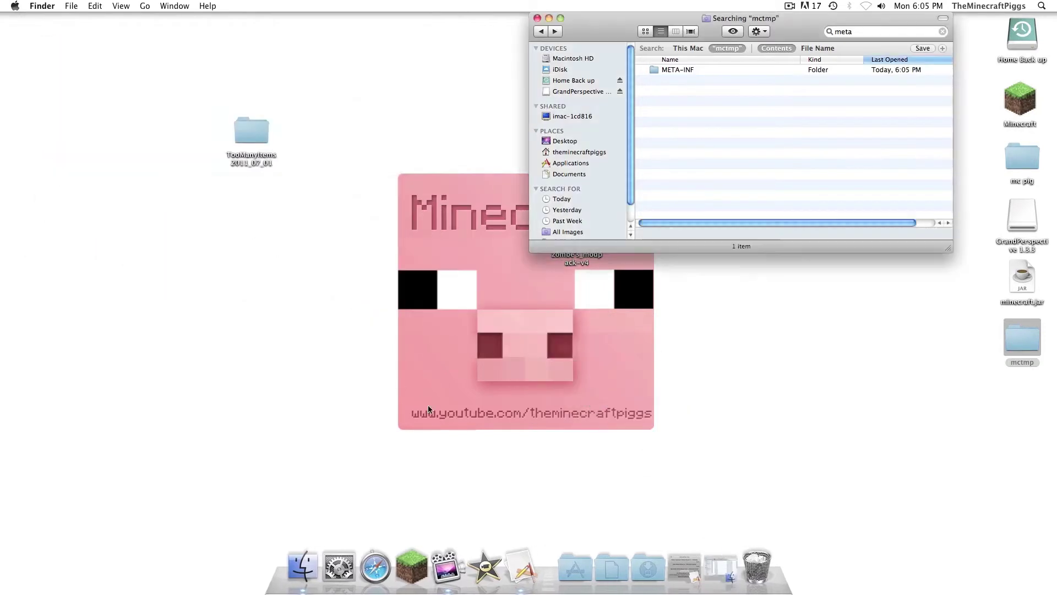
- Open the TooManyItems2011_07_01 folder beside the mctmp window and clear the "meta" search to list all of mctmp
{"action": "left_click", "coordinate": [236, 121]}
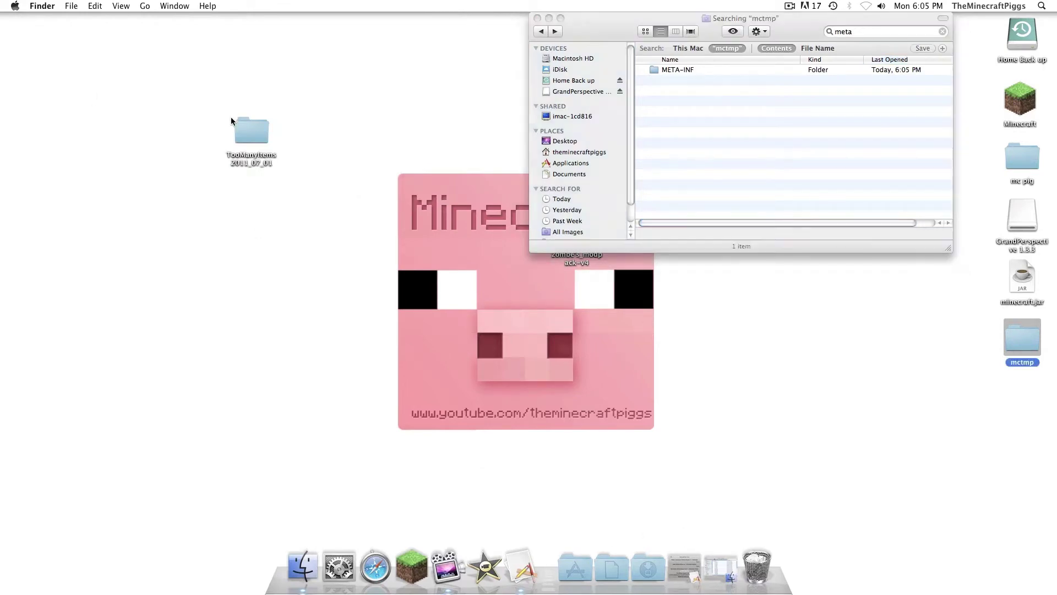
{"action": "double_click", "coordinate": [243, 131]}
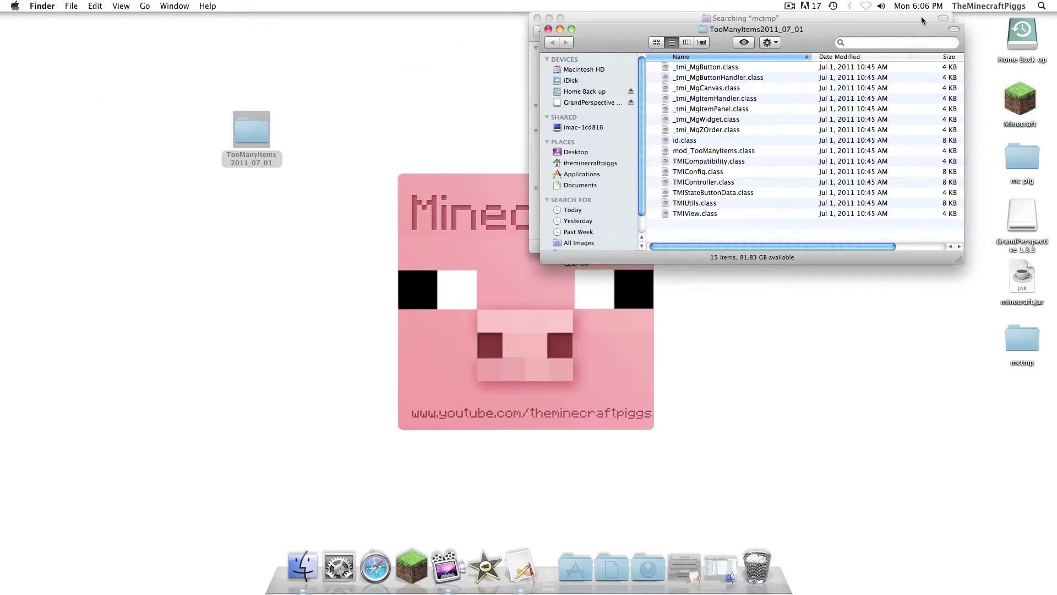
{"action": "left_click_drag", "start_coordinate": [801, 40], "coordinate": [347, 28]}
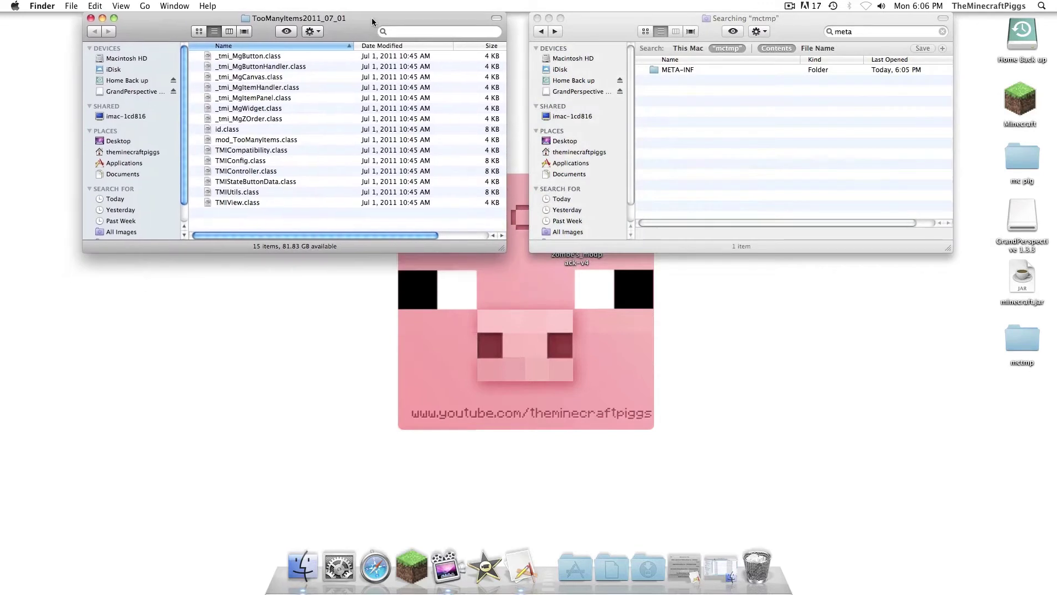
{"action": "left_click", "coordinate": [951, 35]}
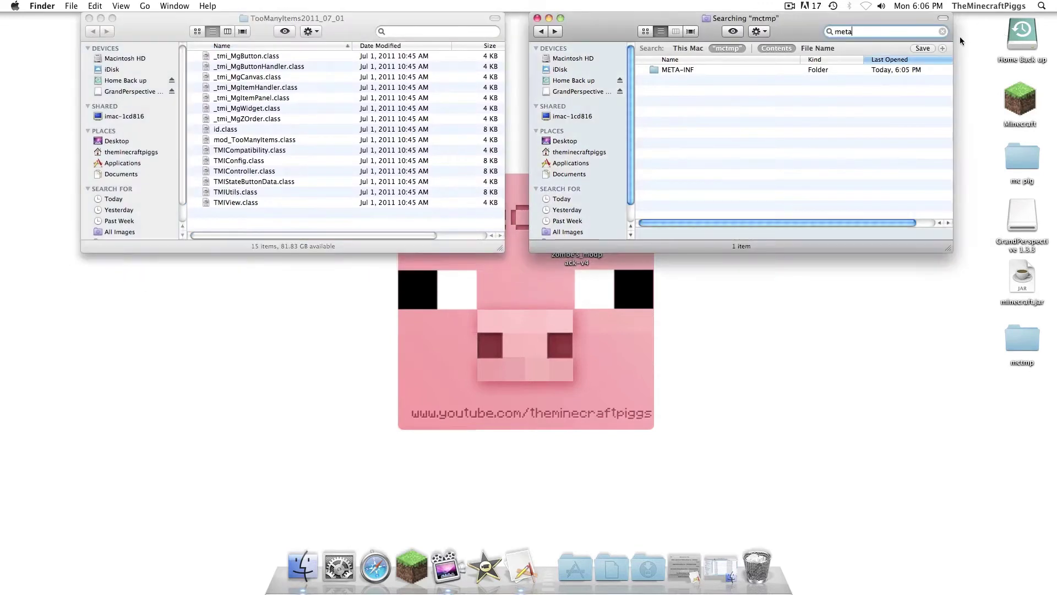
{"action": "left_click", "coordinate": [943, 32]}
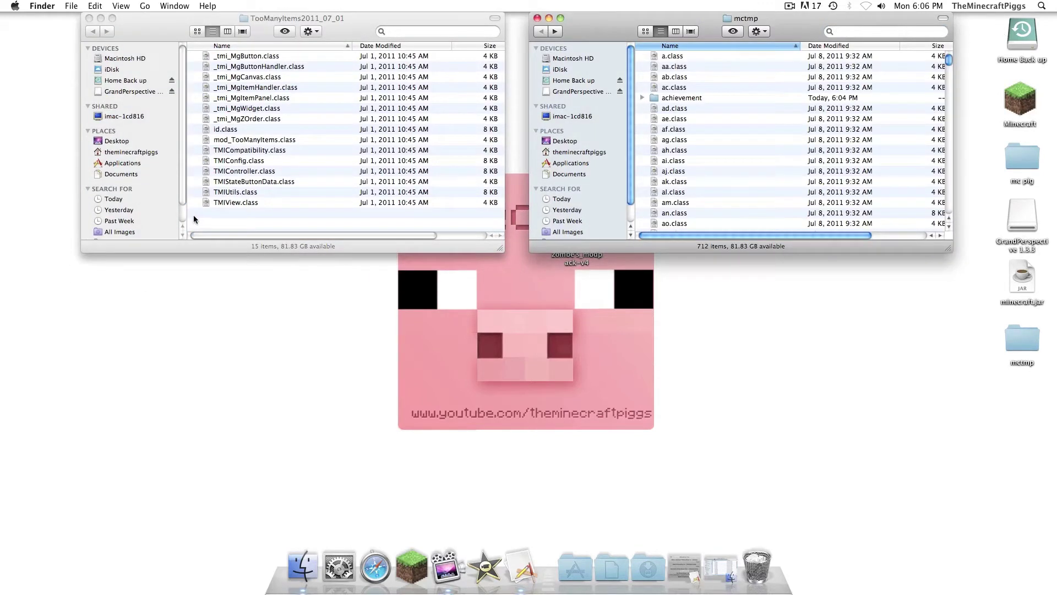
{"action": "left_click", "coordinate": [254, 149]}
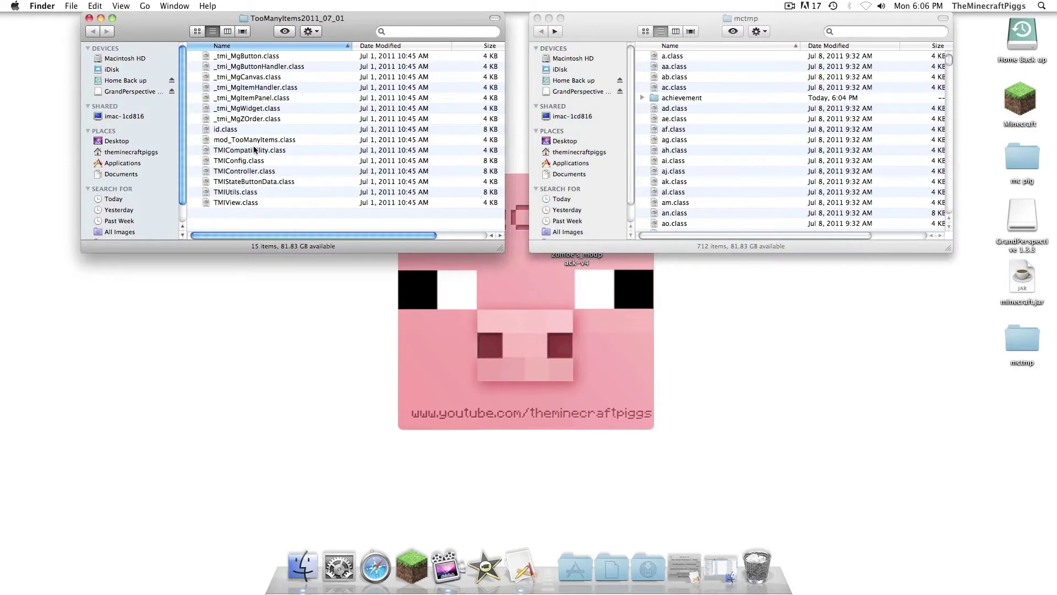
{"action": "left_click", "coordinate": [259, 204]}
{"action": "left_click", "coordinate": [268, 66], "text": "shift"}
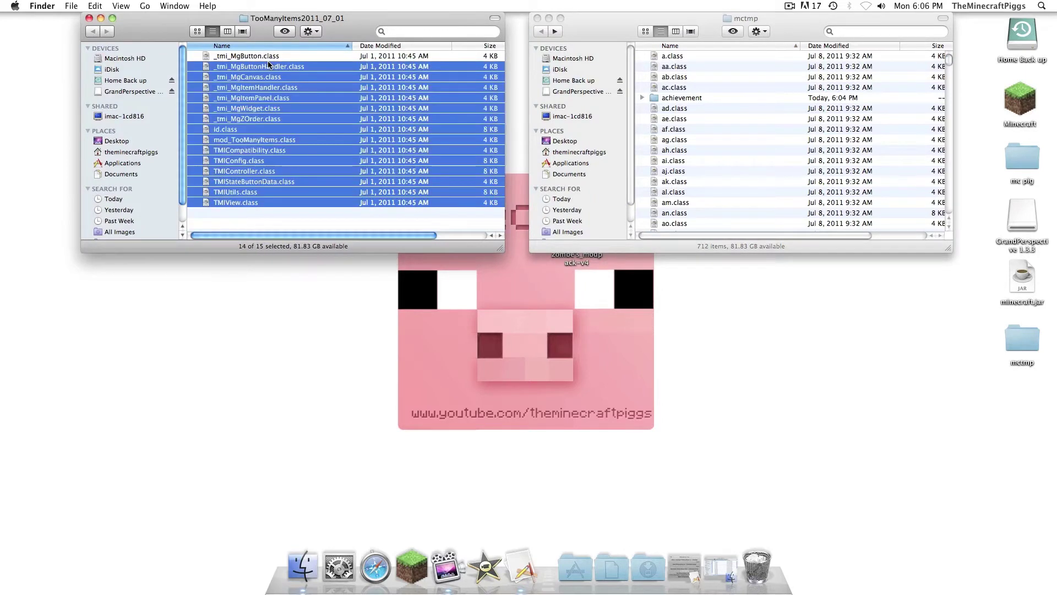
{"action": "left_click", "coordinate": [274, 56], "text": "shift"}
{"action": "key", "text": "super+v"}
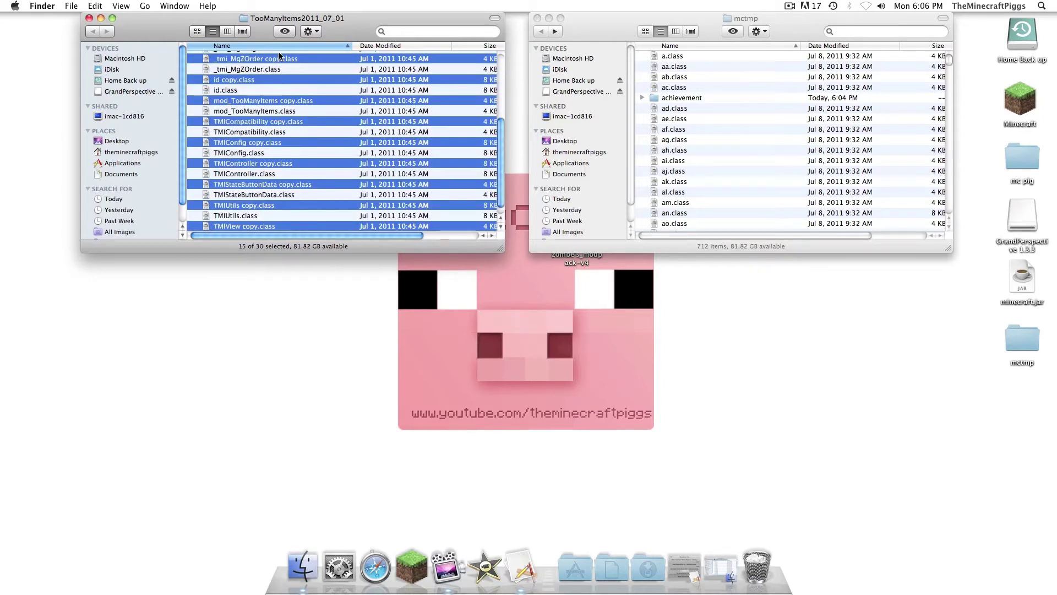
{"action": "key", "text": "super+Delete"}
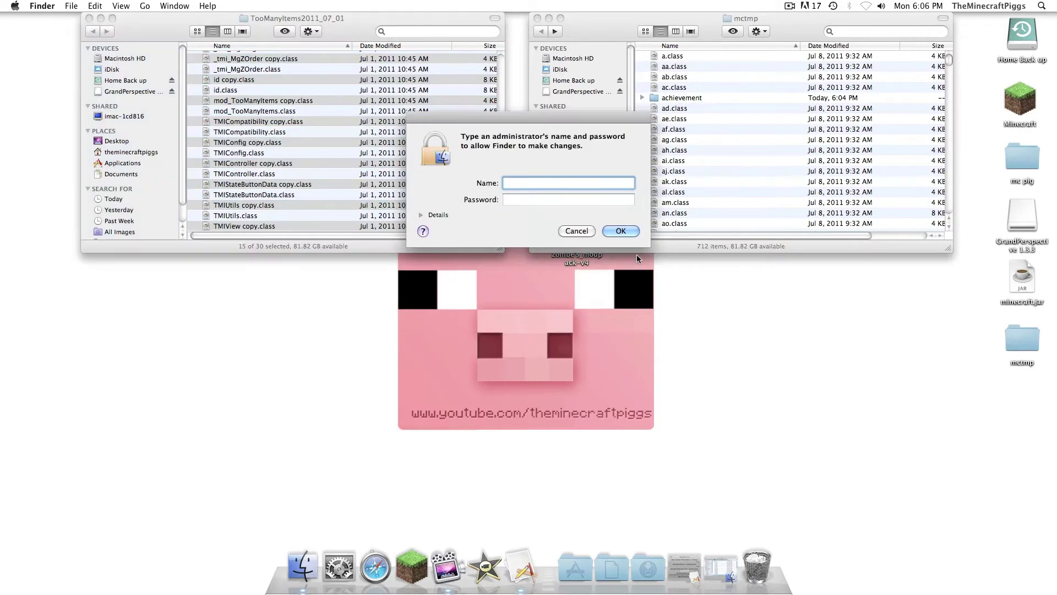
{"action": "left_click", "coordinate": [581, 232]}
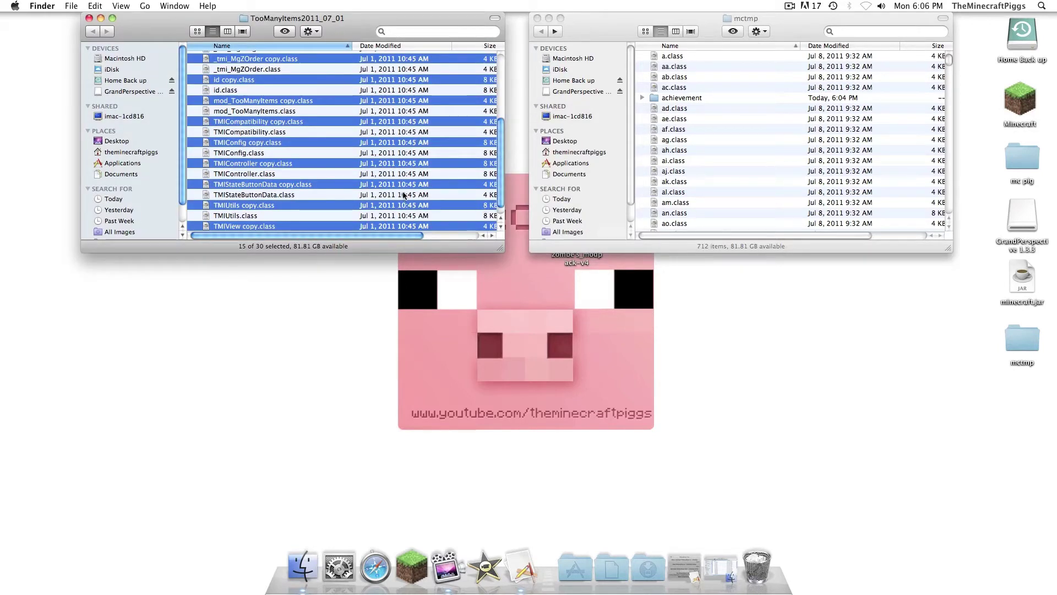
{"action": "left_click_drag", "start_coordinate": [404, 205], "coordinate": [754, 578]}
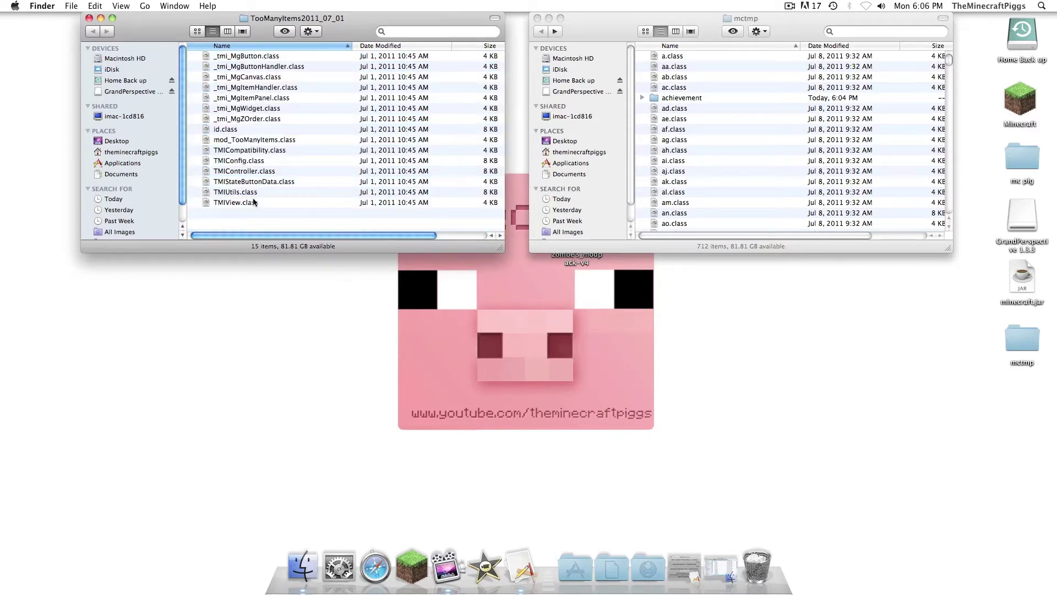
- Copy all TooManyItems2011_07_01 files into mctmp, replacing the existing id.class, and close the TooManyItems window
{"action": "key", "text": "super+a"}
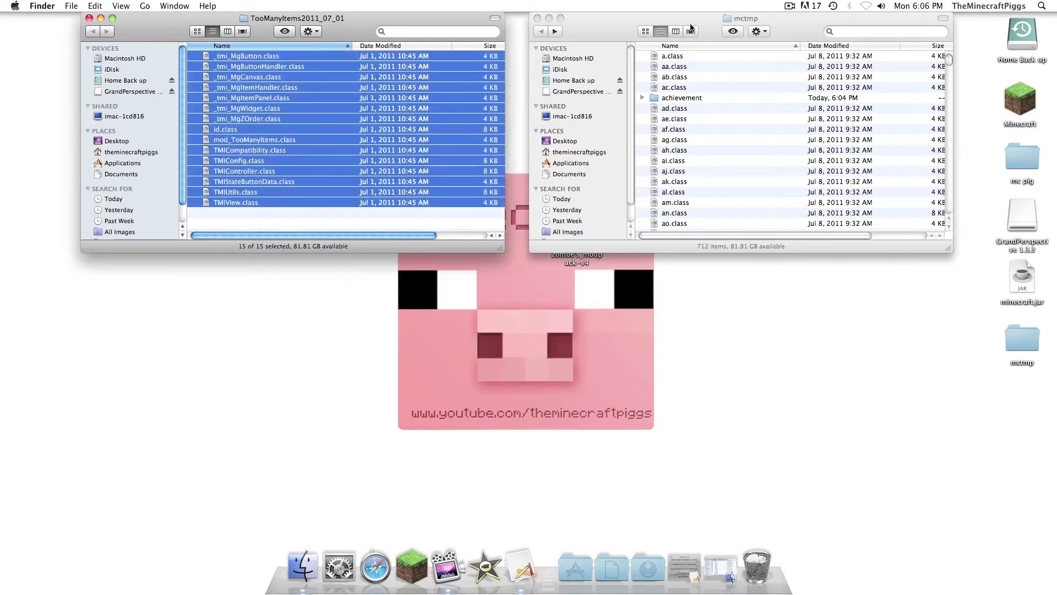
{"action": "left_click", "coordinate": [714, 27]}
{"action": "key", "text": "super+v"}
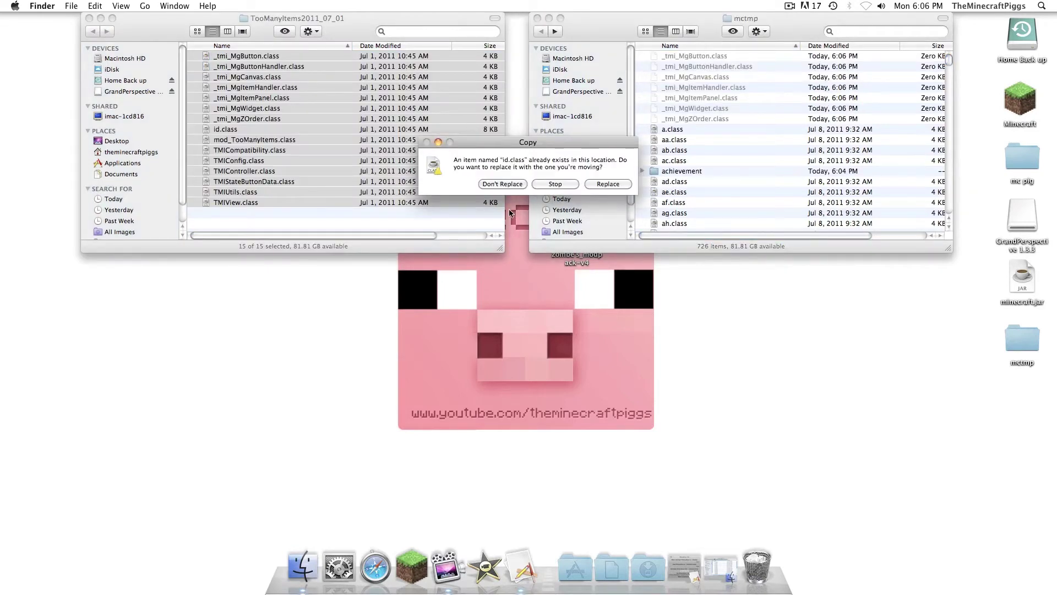
{"action": "left_click", "coordinate": [616, 186]}
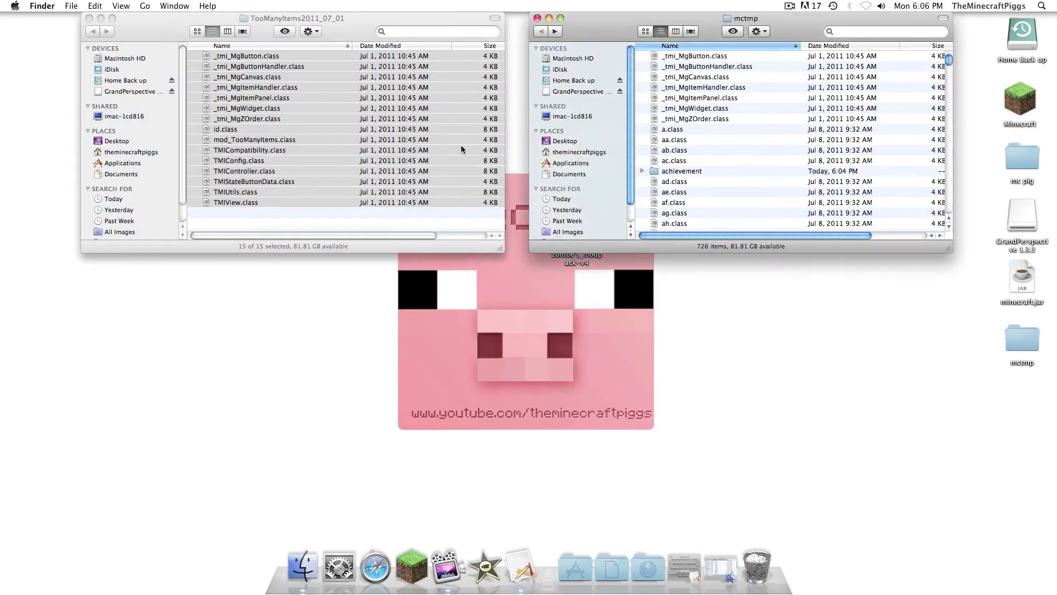
{"action": "left_click", "coordinate": [88, 18]}
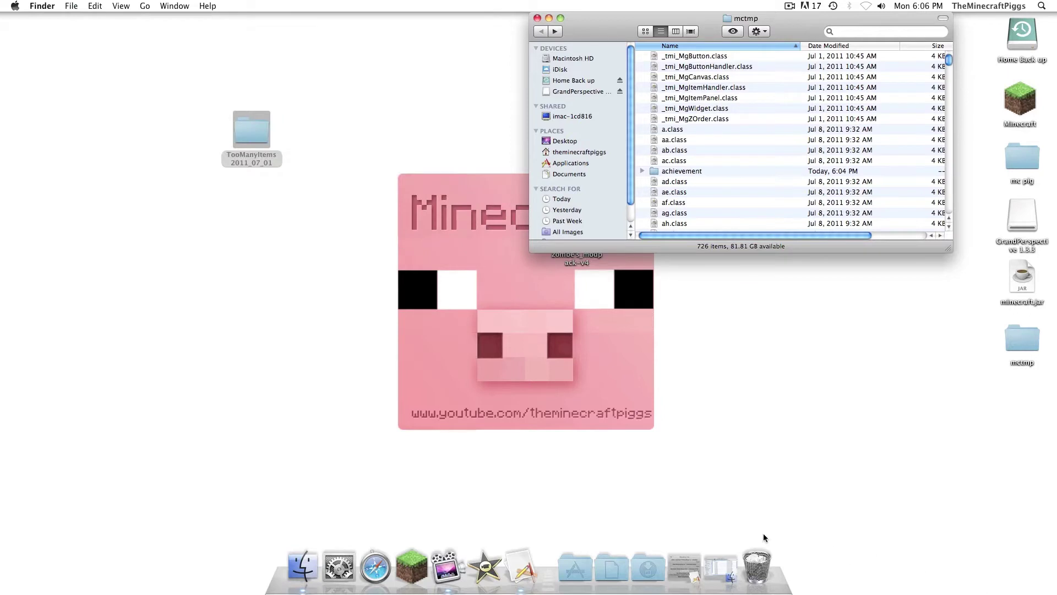
- Recompile minecraft.jar from the mctmp folder with Minecraft Jar Tool, close the remaining folder window and quit the tool
{"action": "left_click", "coordinate": [684, 567]}
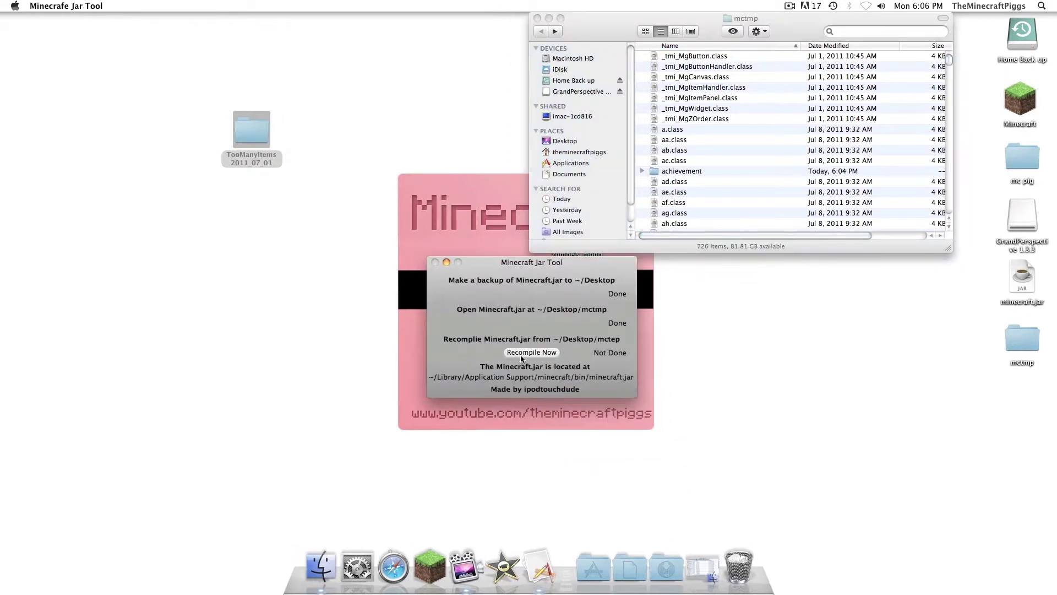
{"action": "left_click", "coordinate": [521, 352]}
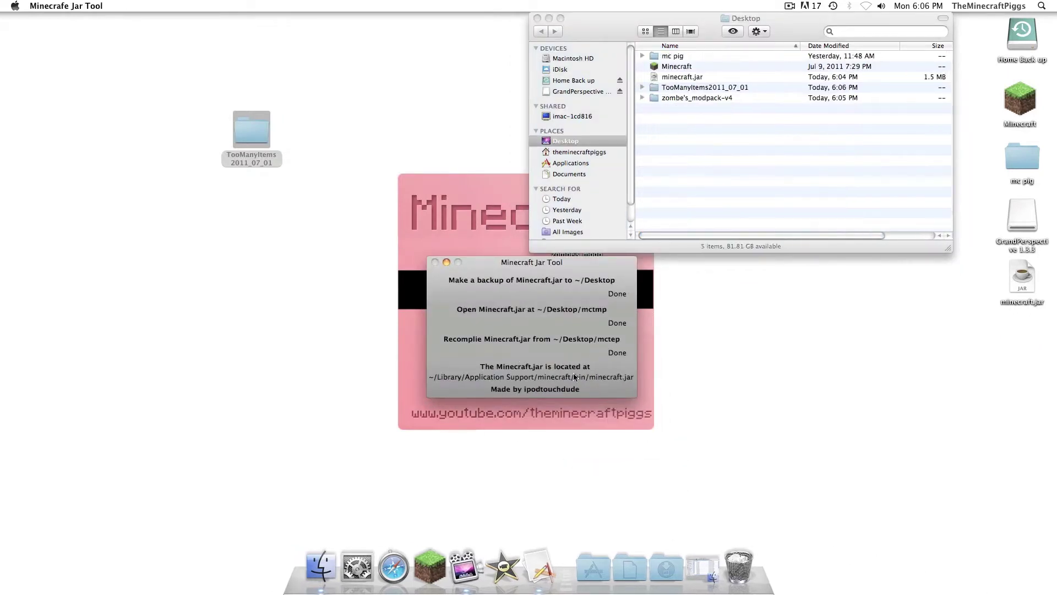
{"action": "left_click", "coordinate": [538, 18]}
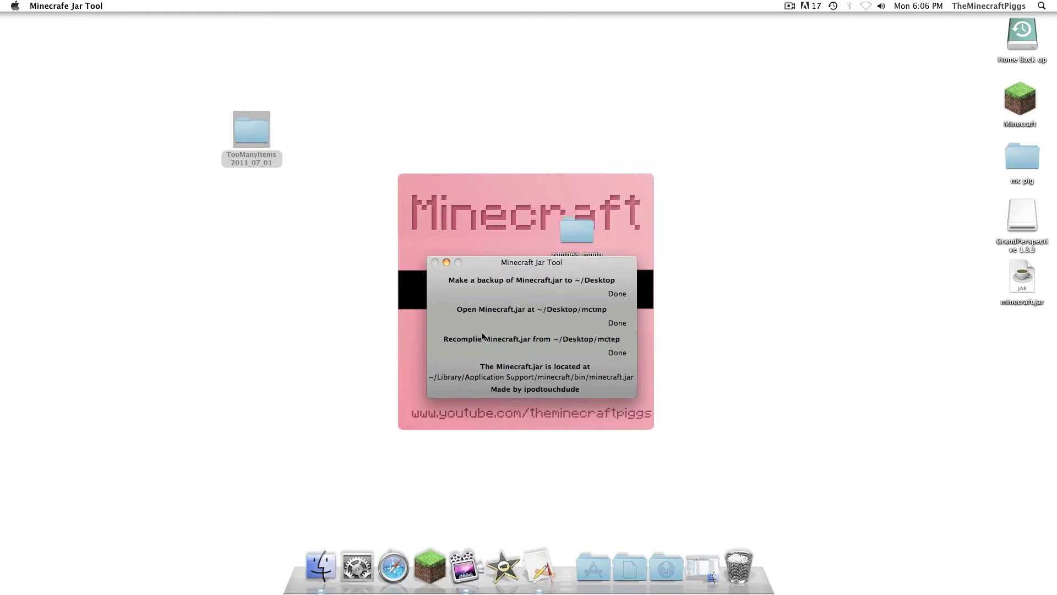
{"action": "key", "text": "super+q"}
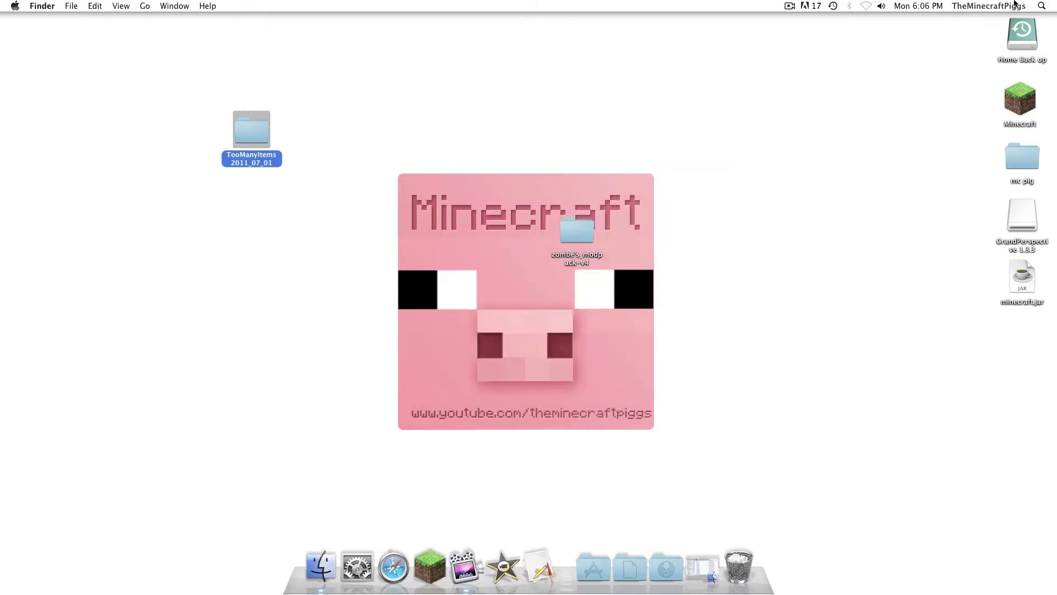
{"action": "right_click", "coordinate": [834, 217]}
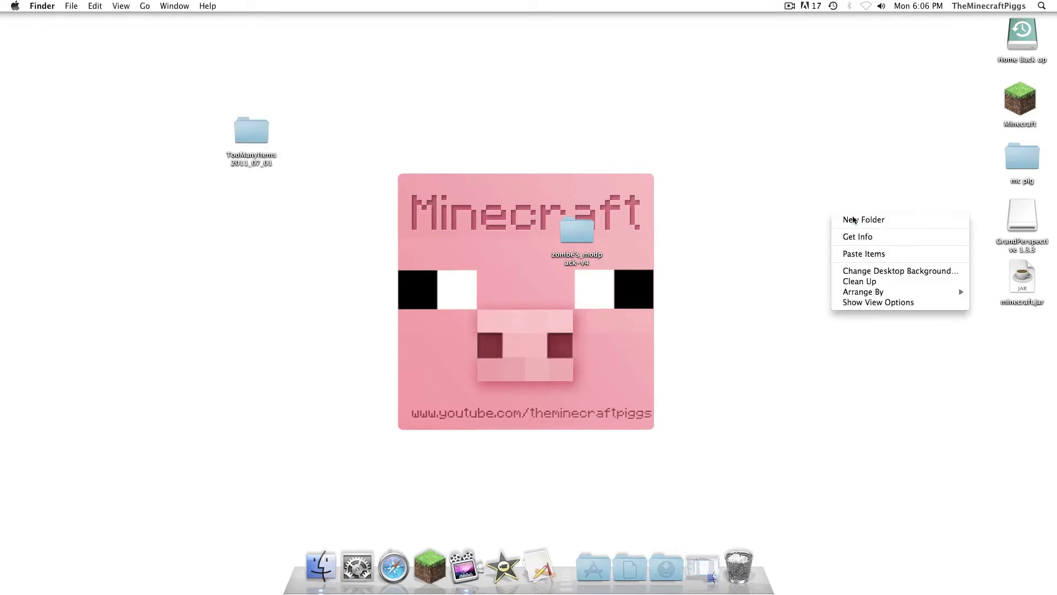
{"action": "left_click", "coordinate": [853, 220]}
{"action": "key", "text": "Return"}
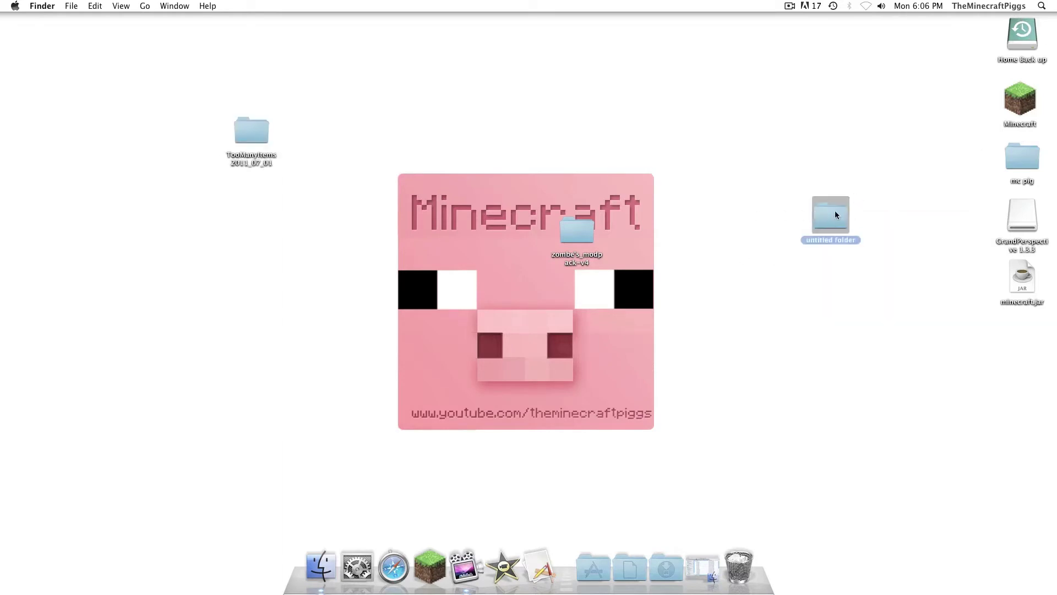
- Open a Finder window and go to the minecraft folder in the home folder's Library/Application Support
{"action": "left_click", "coordinate": [321, 566]}
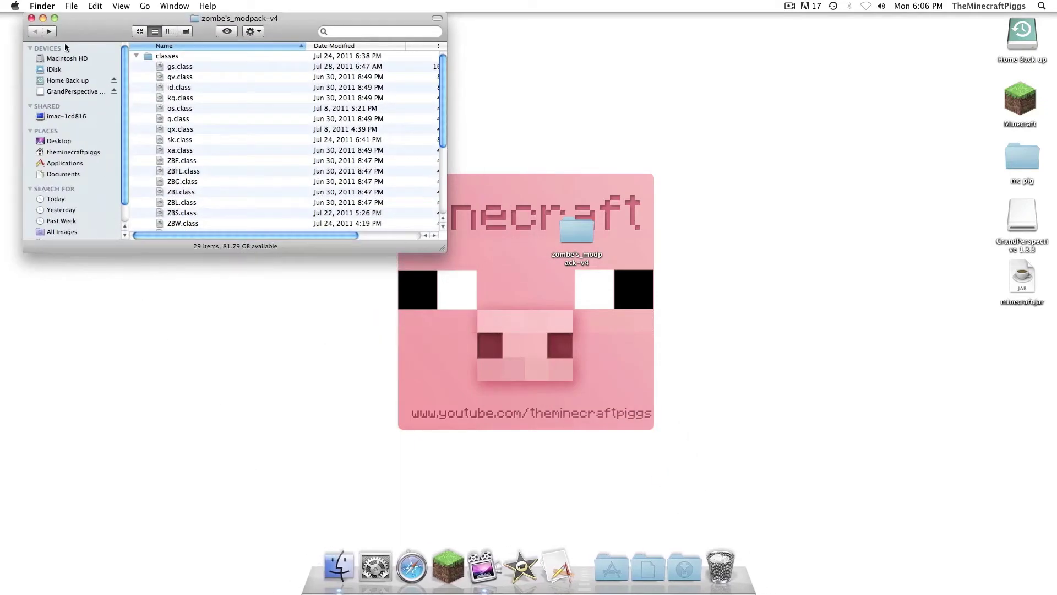
{"action": "left_click", "coordinate": [60, 116]}
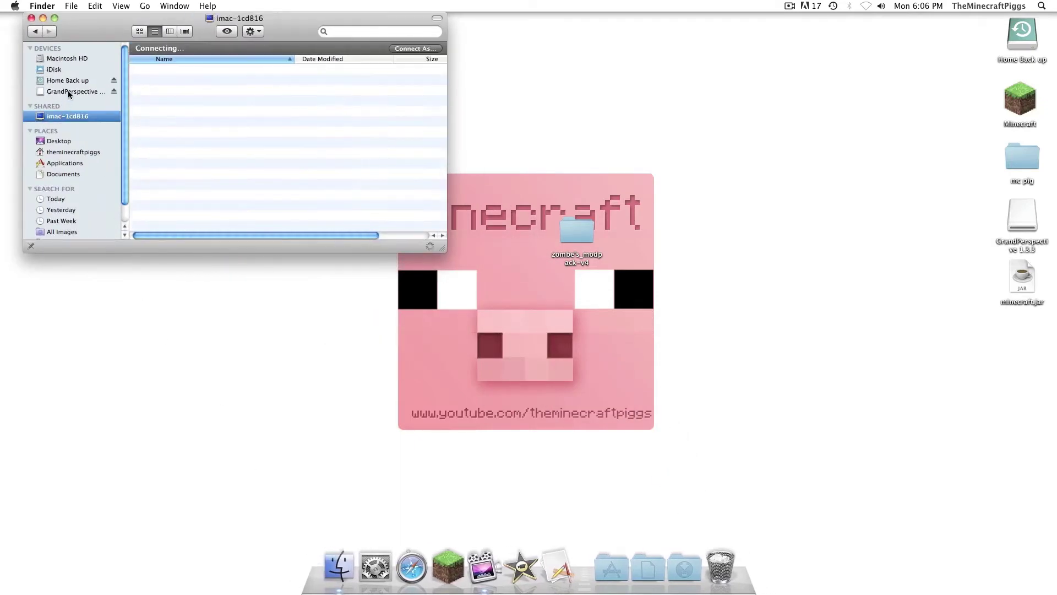
{"action": "left_click", "coordinate": [71, 153]}
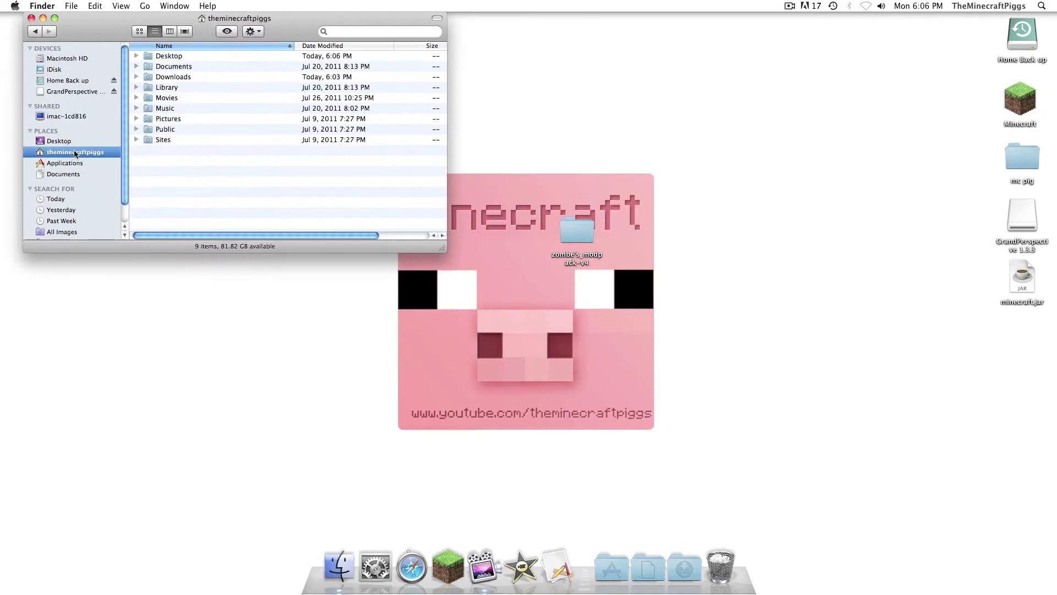
{"action": "double_click", "coordinate": [148, 89]}
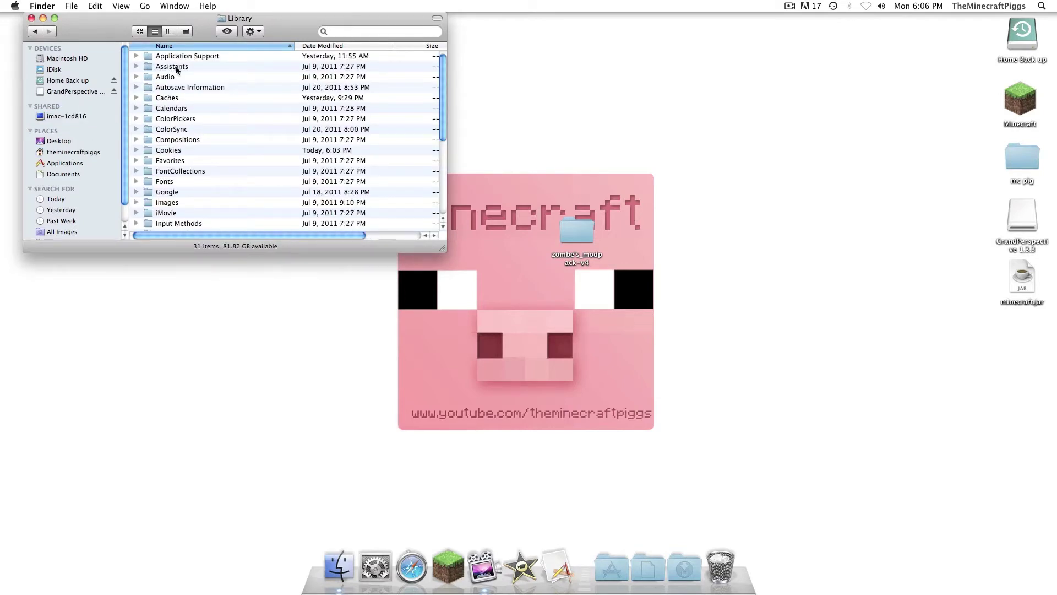
{"action": "double_click", "coordinate": [195, 57]}
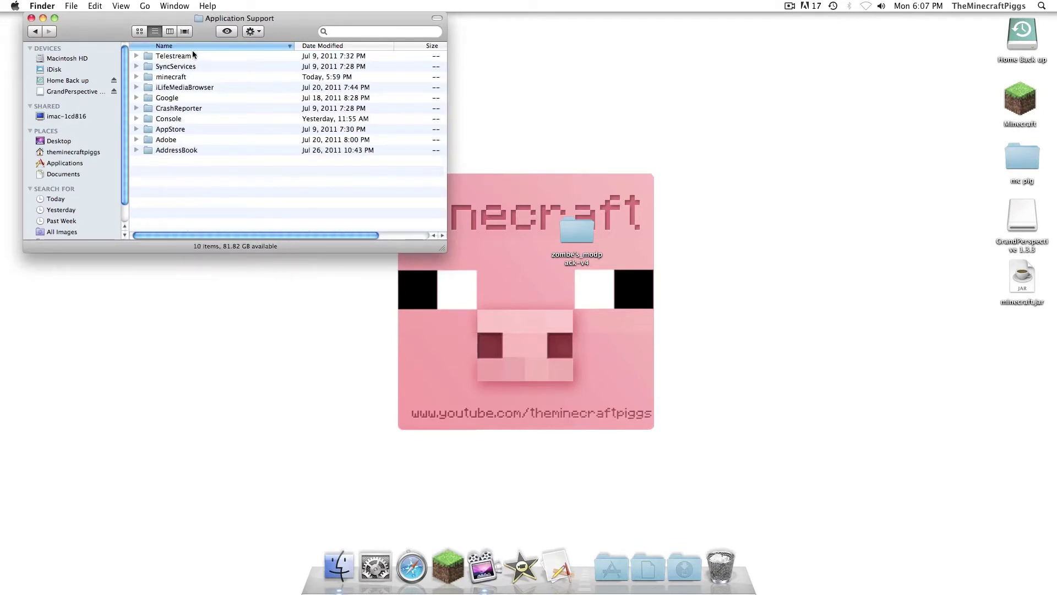
{"action": "double_click", "coordinate": [179, 77]}
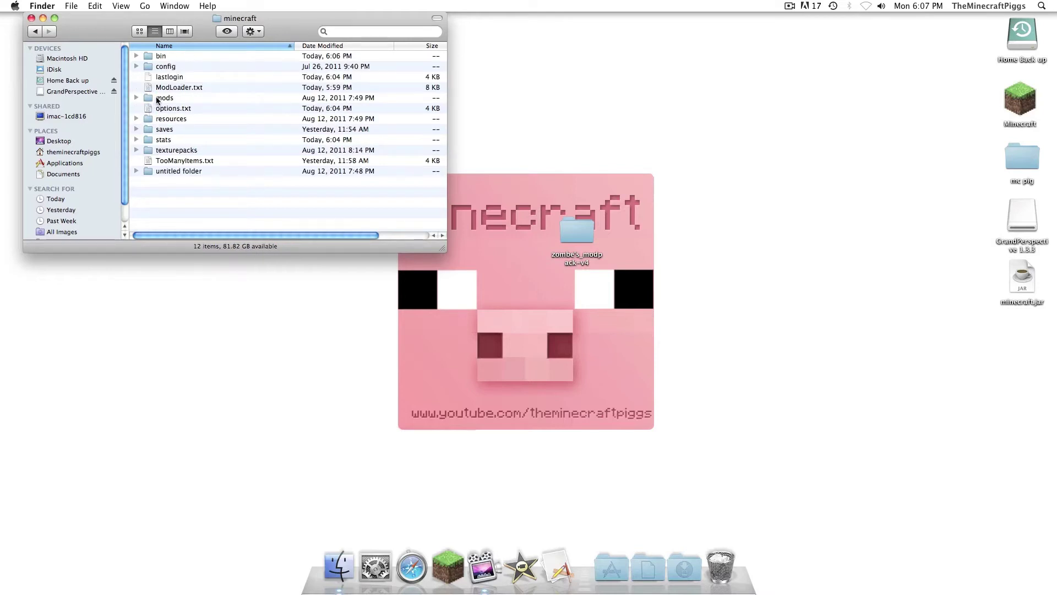
- Move the old mods folder, ModLoader.txt and TooManyItems.txt from the minecraft folder to the Trash, previewing TooManyItems.txt before removing it
{"action": "left_click_drag", "start_coordinate": [148, 101], "coordinate": [722, 572]}
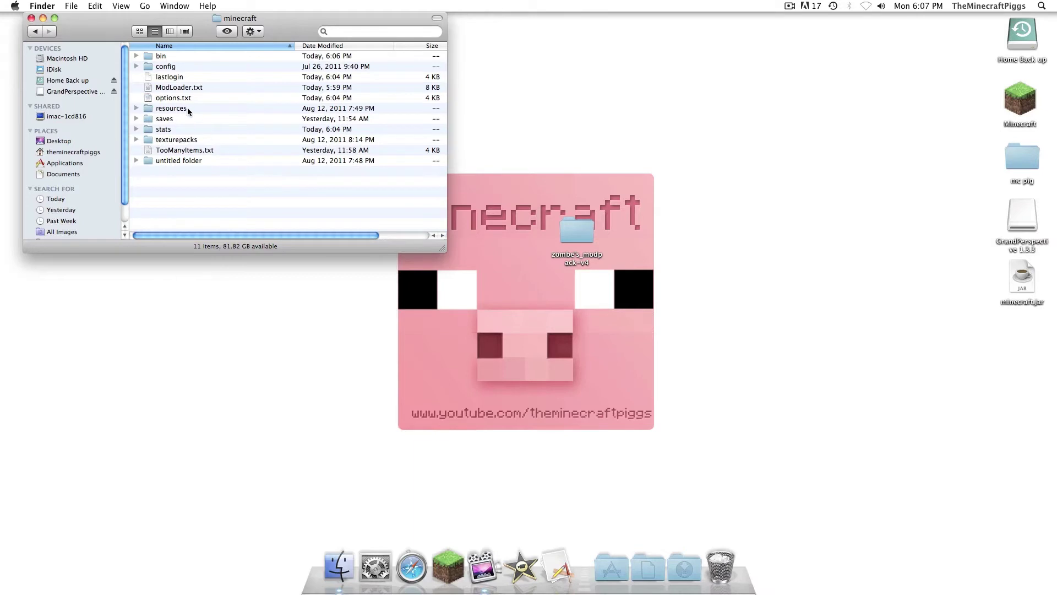
{"action": "left_click_drag", "start_coordinate": [196, 88], "coordinate": [721, 568]}
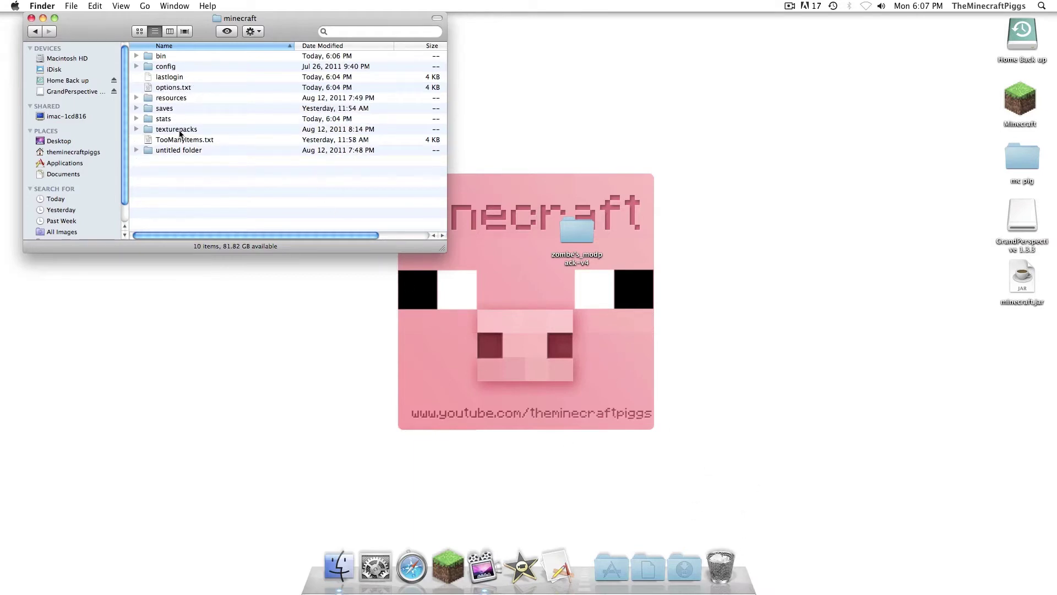
{"action": "left_click", "coordinate": [178, 139]}
{"action": "key", "text": "space"}
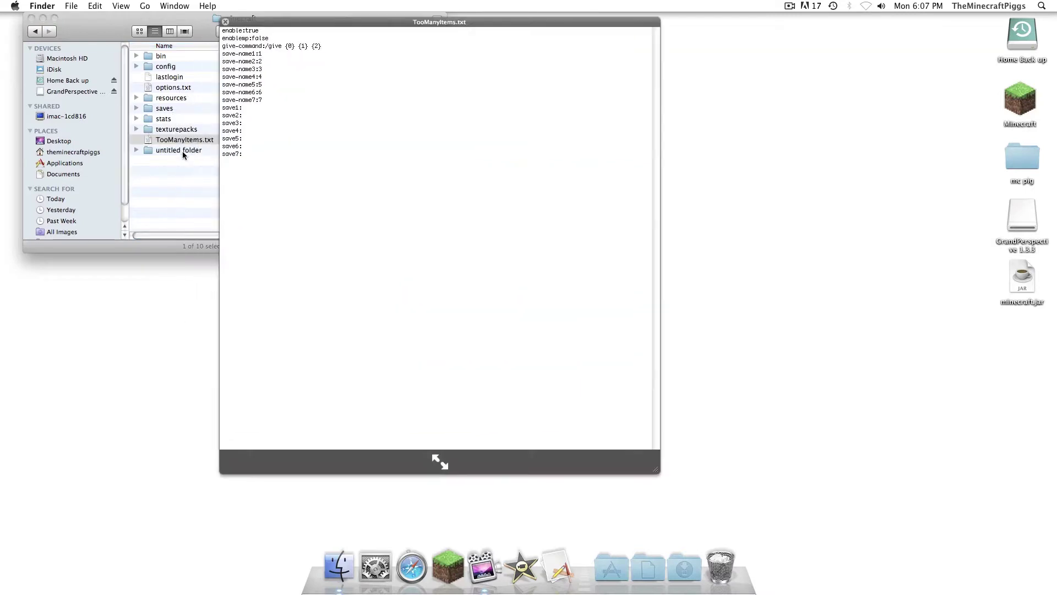
{"action": "key", "text": "space"}
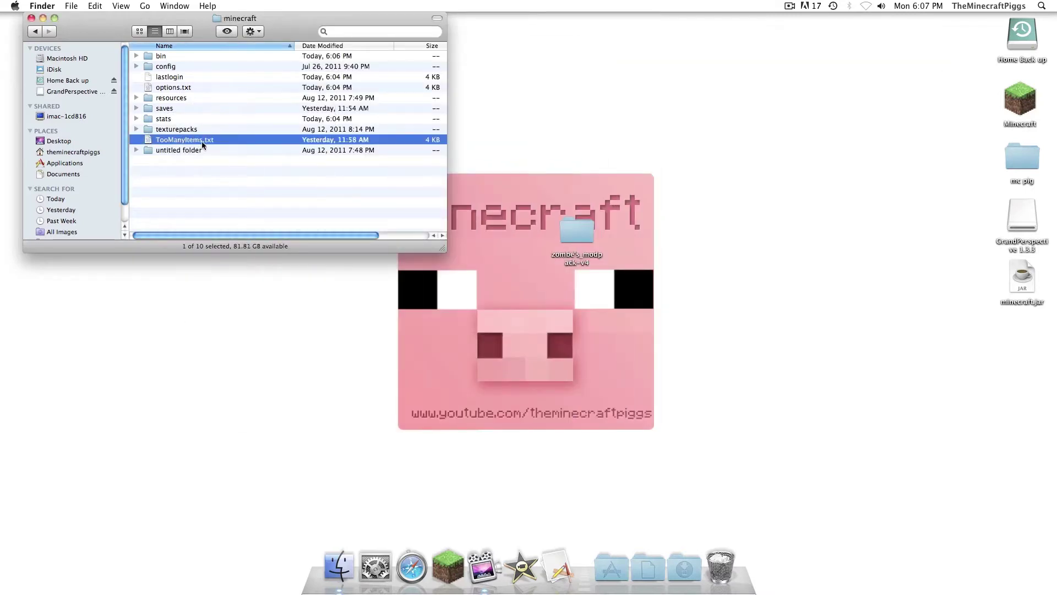
{"action": "left_click_drag", "start_coordinate": [201, 141], "coordinate": [733, 562]}
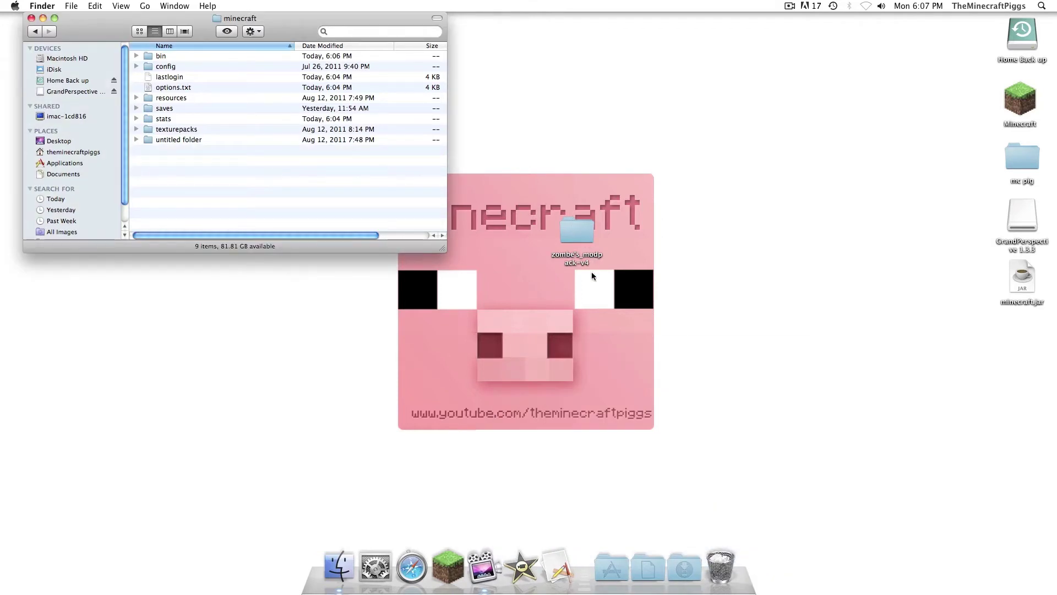
- Create a new folder named mods inside the minecraft folder
{"action": "right_click", "coordinate": [296, 182]}
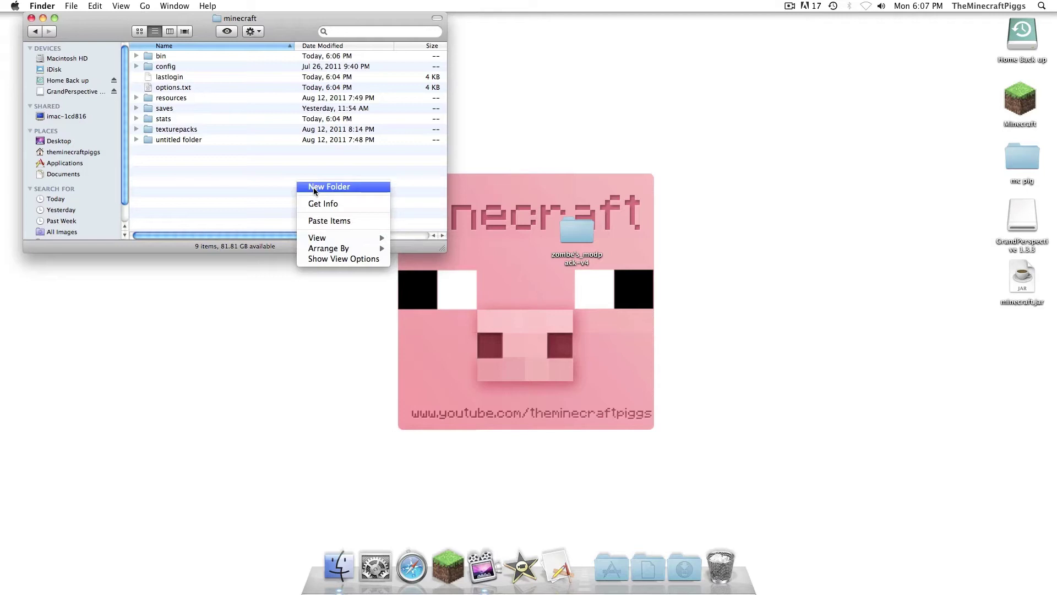
{"action": "left_click", "coordinate": [315, 188]}
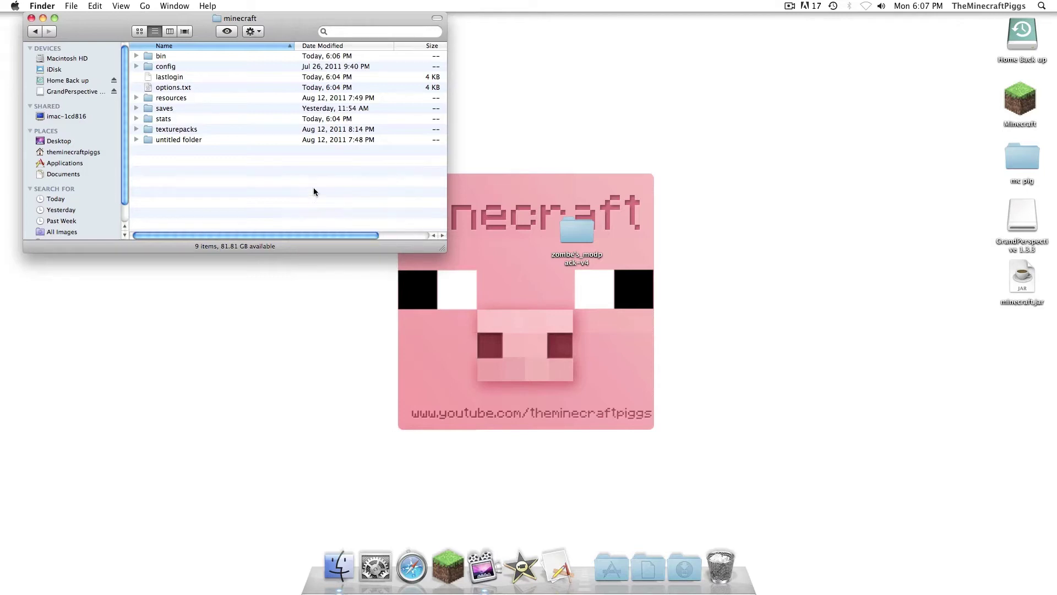
{"action": "type", "text": "mods"}
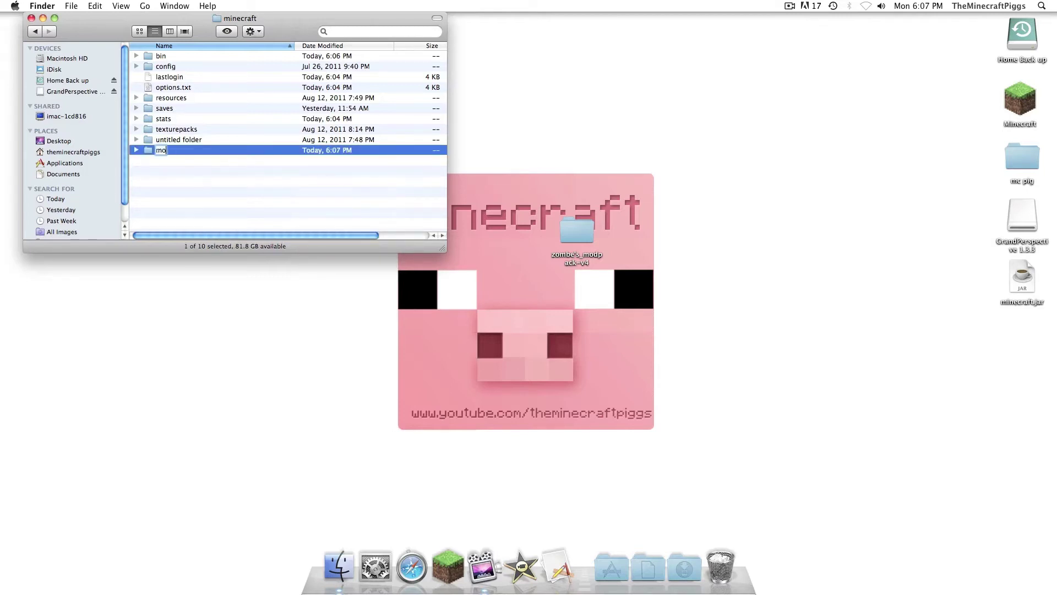
{"action": "left_click", "coordinate": [188, 178]}
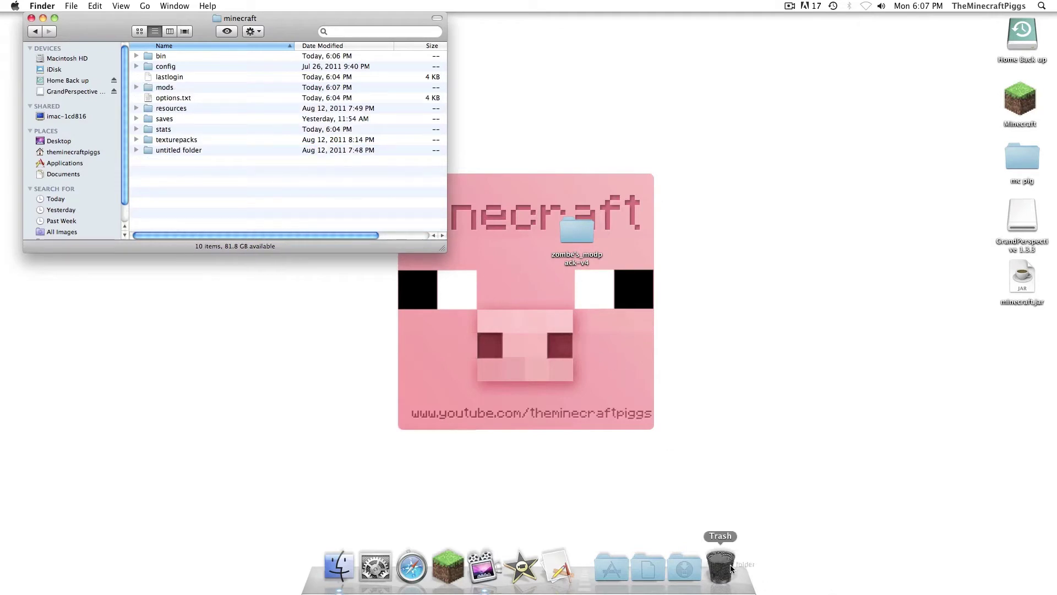
- Open zombe's_modpack-v4 from the desktop beside the minecraft window, collapse classes and show the contents of its config folder
{"action": "double_click", "coordinate": [586, 238]}
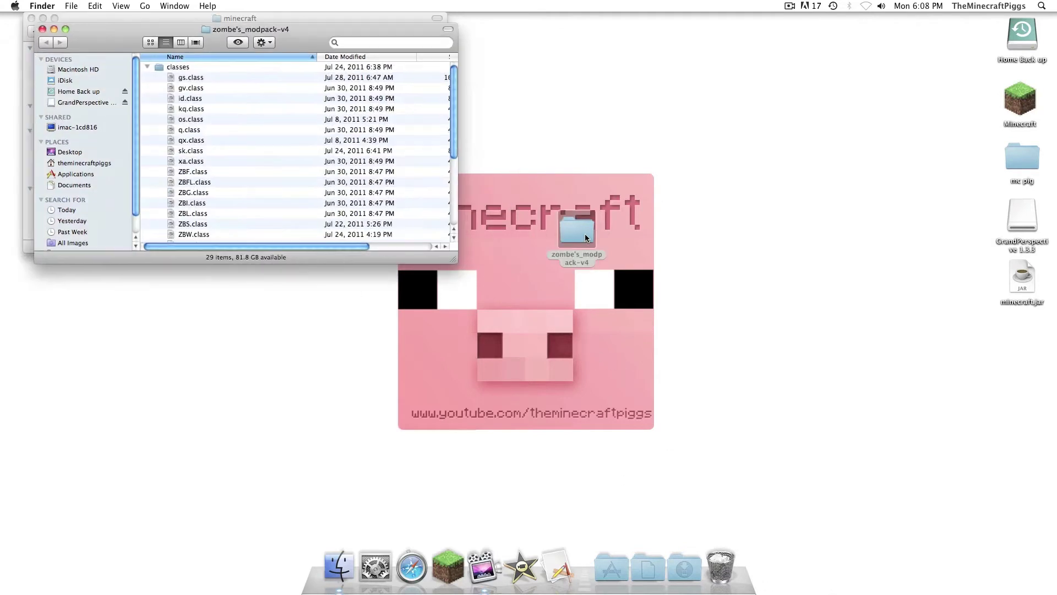
{"action": "left_click_drag", "start_coordinate": [296, 37], "coordinate": [773, 186]}
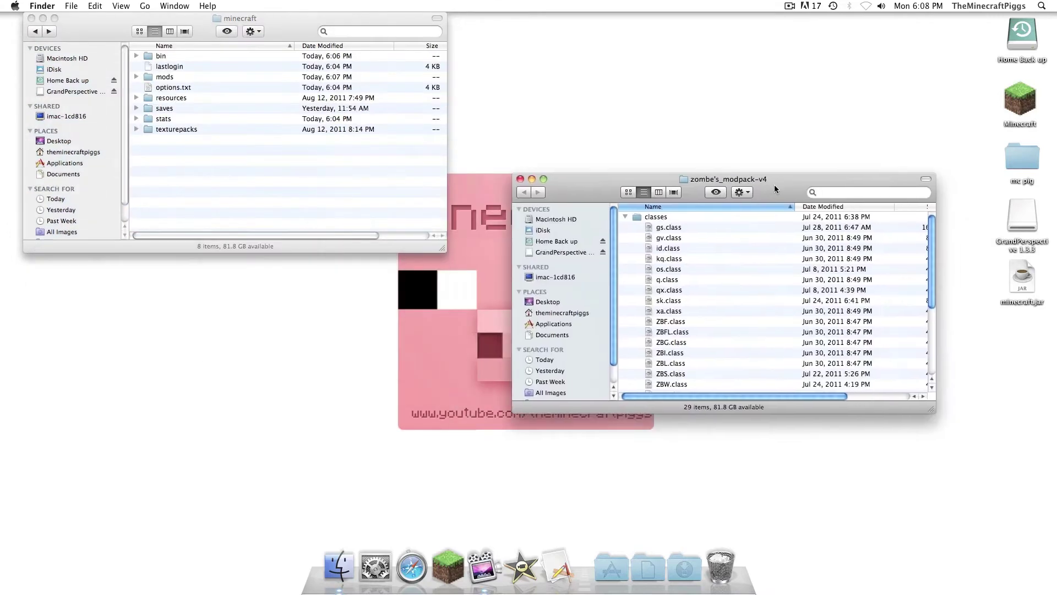
{"action": "left_click", "coordinate": [626, 219]}
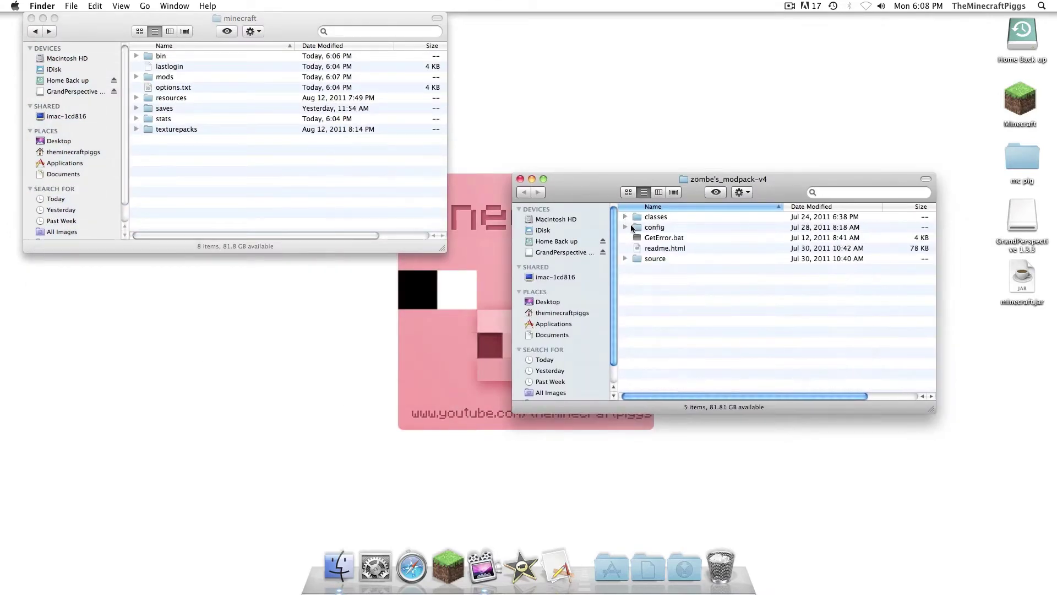
{"action": "double_click", "coordinate": [631, 226]}
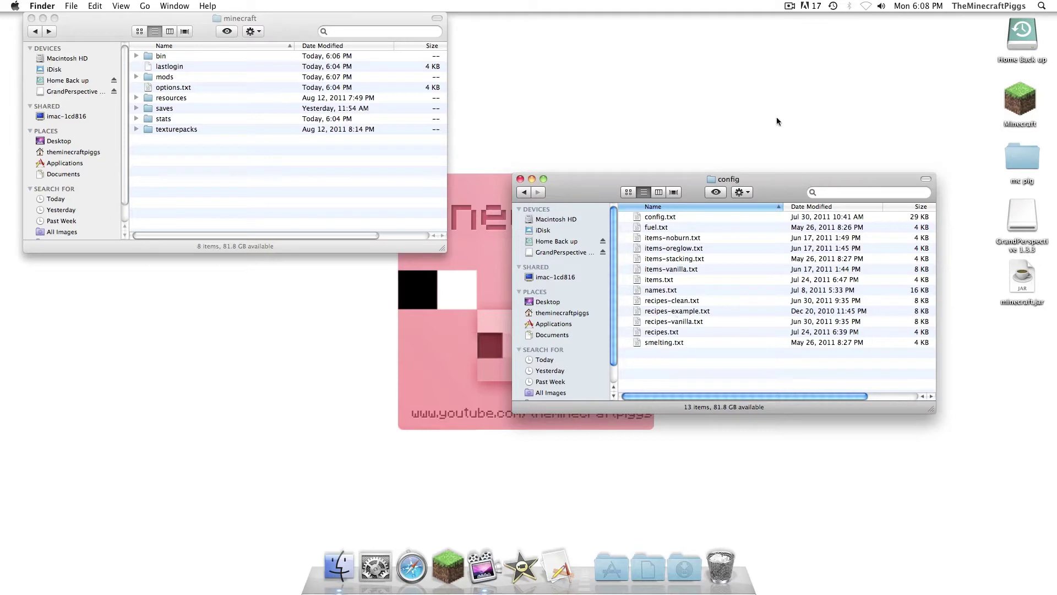
- Create a folder named zombe inside the empty mods folder
{"action": "double_click", "coordinate": [175, 80]}
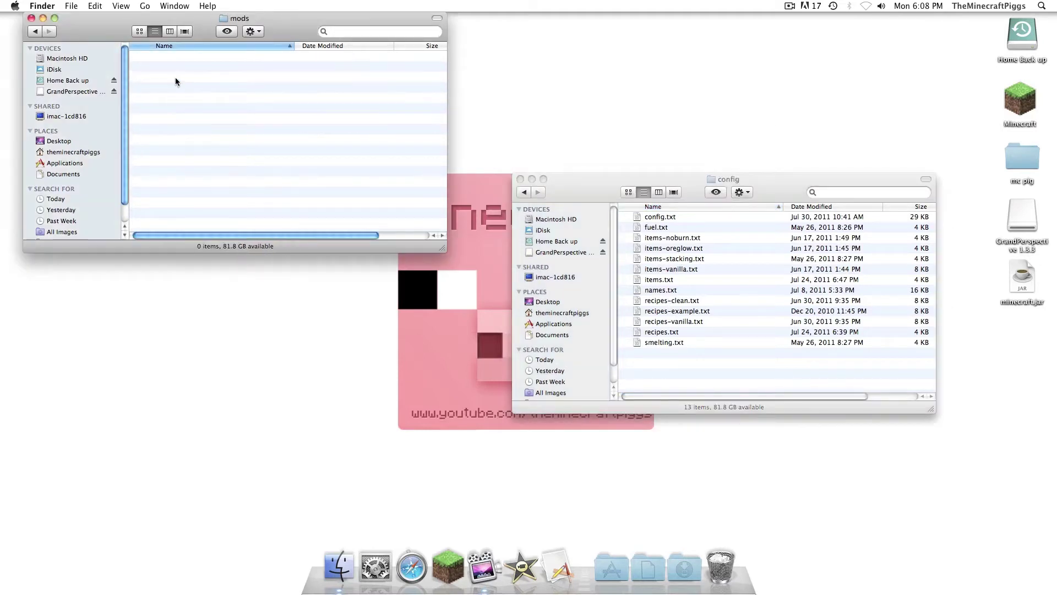
{"action": "right_click", "coordinate": [175, 80]}
{"action": "left_click", "coordinate": [193, 84]}
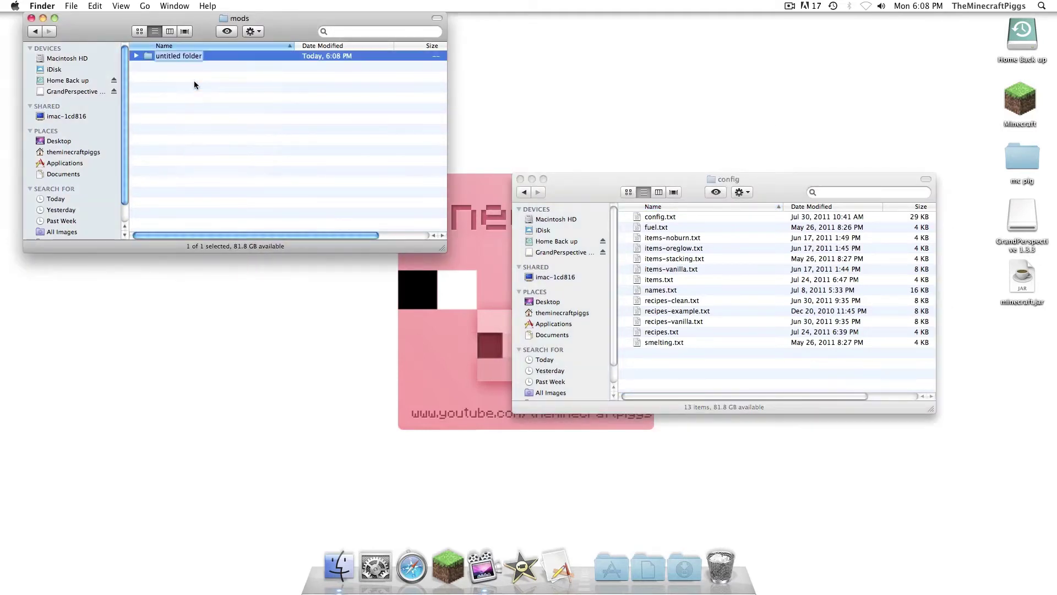
{"action": "type", "text": "zombe"}
{"action": "left_click", "coordinate": [554, 68]}
- Copy all files from the modpack's config folder into the mods/zombe folder
{"action": "left_click", "coordinate": [693, 234]}
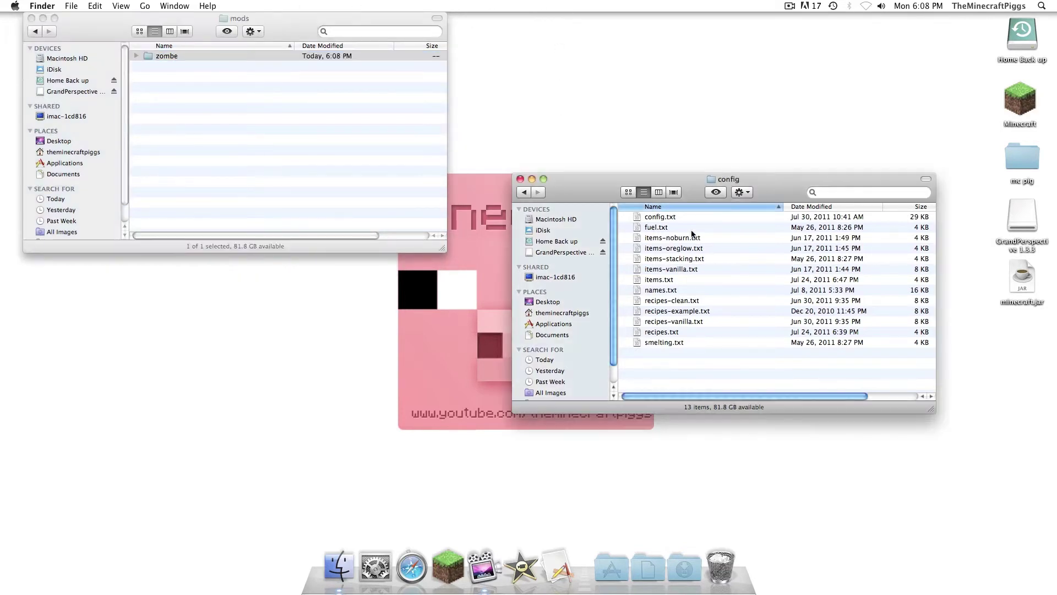
{"action": "key", "text": "super+a"}
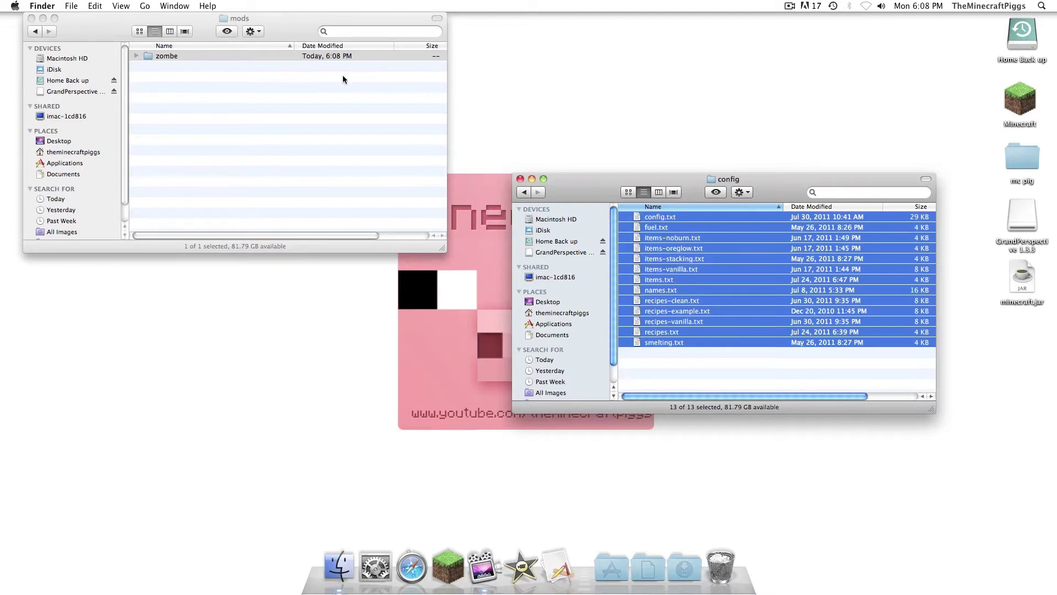
{"action": "left_click", "coordinate": [336, 61]}
{"action": "double_click", "coordinate": [365, 56]}
{"action": "key", "text": "super+v"}
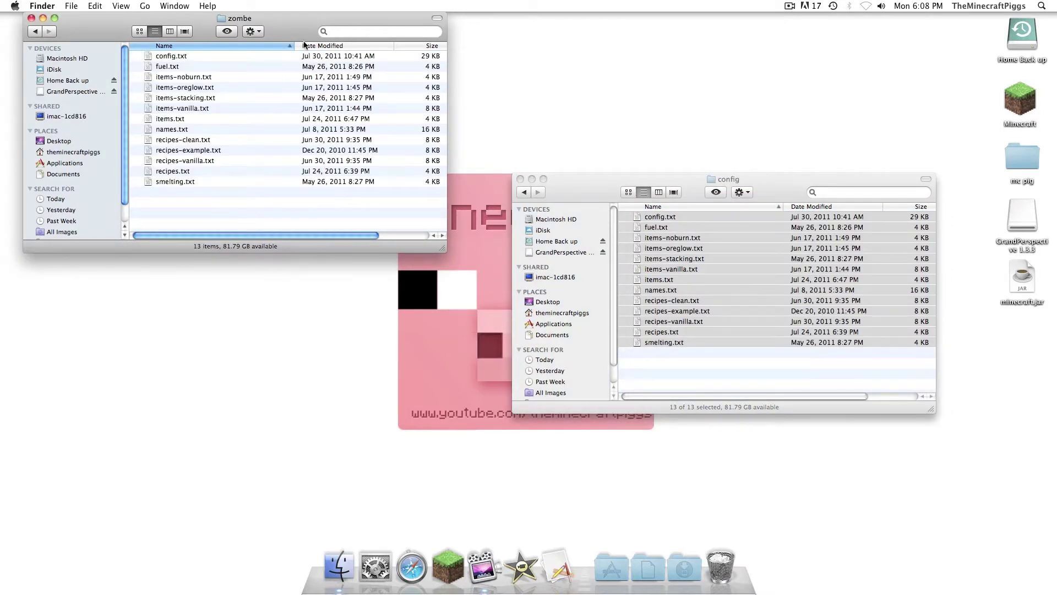
- Open config.txt from the zombe folder in a tall, narrowed TextEdit window and uncomment the modCloudEnabled line
{"action": "double_click", "coordinate": [318, 59]}
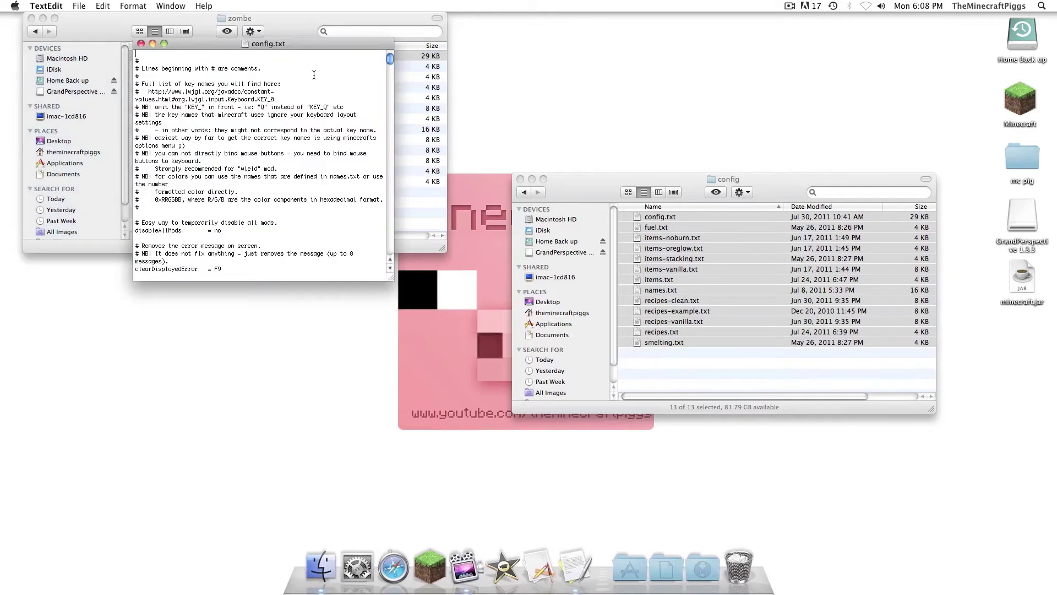
{"action": "left_click", "coordinate": [164, 43]}
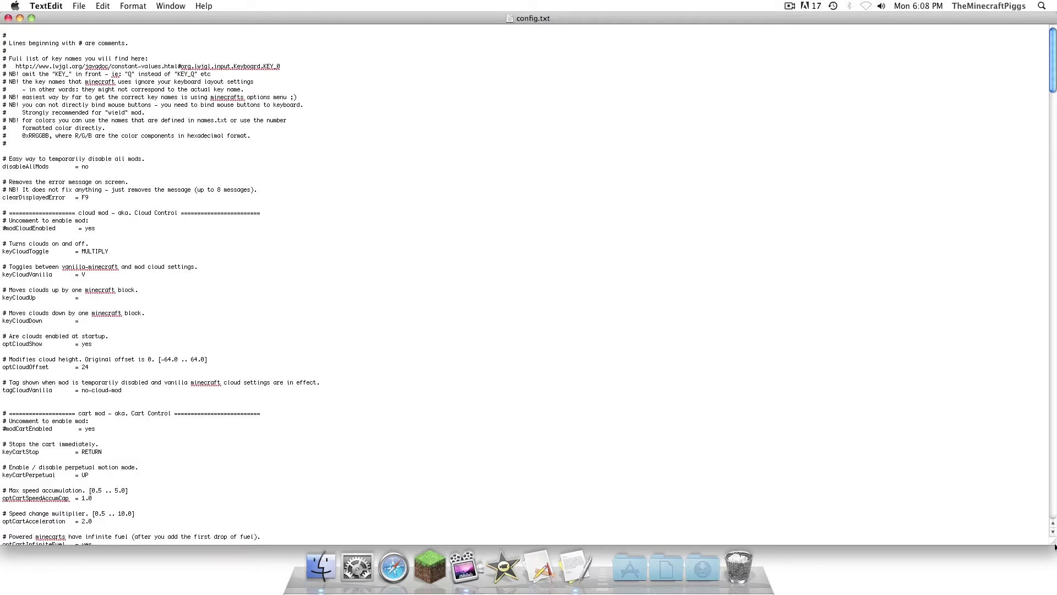
{"action": "left_click_drag", "start_coordinate": [1054, 547], "coordinate": [452, 563]}
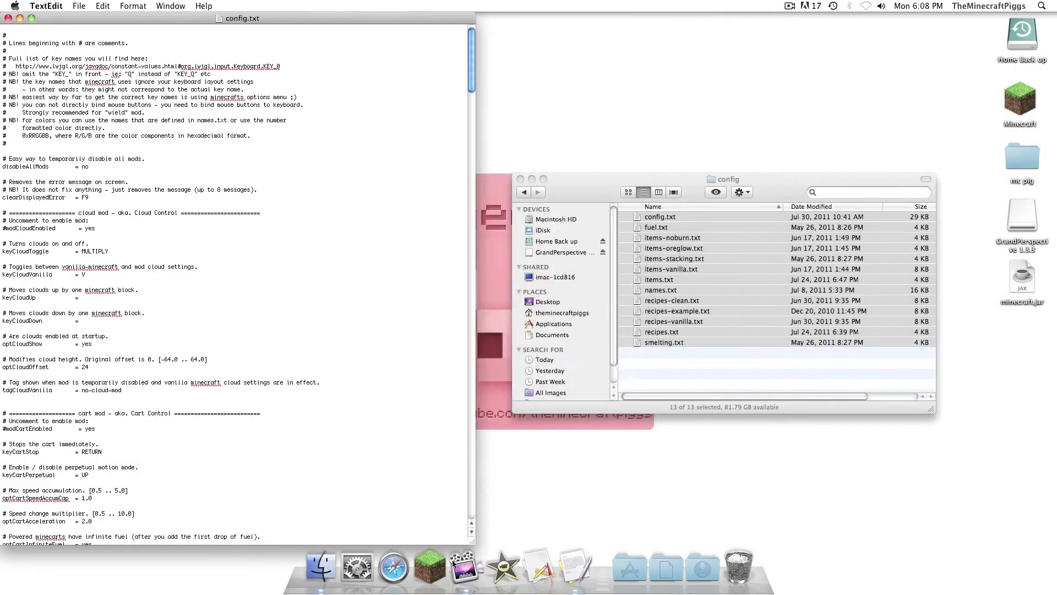
{"action": "left_click", "coordinate": [6, 228]}
{"action": "key", "text": "BackSpace"}
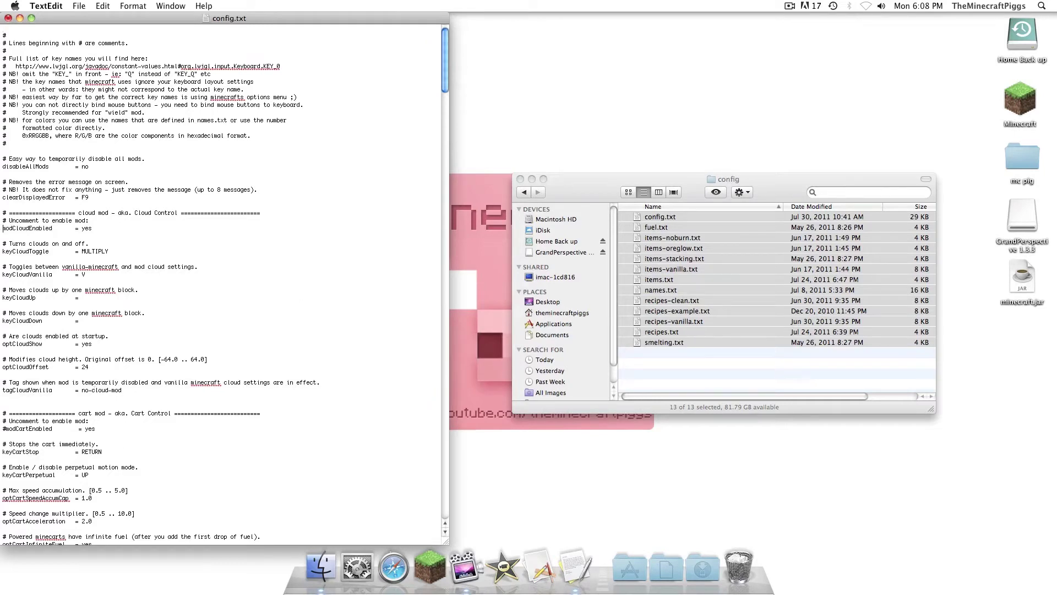
{"action": "left_click_drag", "start_coordinate": [114, 256], "coordinate": [82, 252]}
{"action": "left_click", "coordinate": [2, 229]}
{"action": "double_click", "coordinate": [2, 228]}
{"action": "triple_click", "coordinate": [1, 228]}
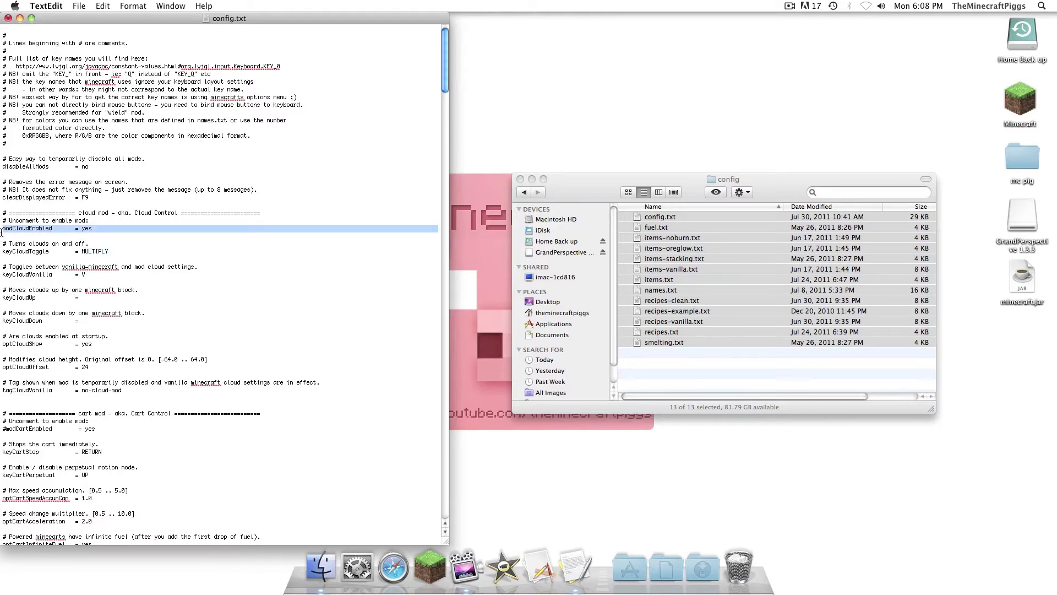
{"action": "left_click", "coordinate": [4, 227]}
{"action": "double_click", "coordinate": [2, 228]}
{"action": "triple_click", "coordinate": [3, 228]}
{"action": "left_click", "coordinate": [14, 229]}
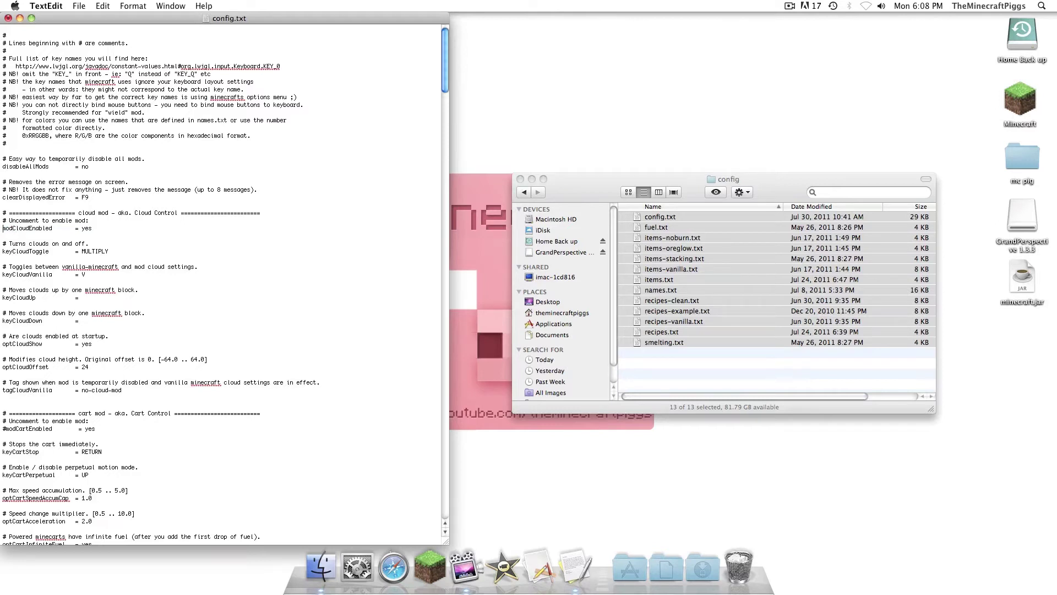
{"action": "type", "text": "#"}
{"action": "key", "text": "BackSpace"}
- Change the keyCloudToggle value to C in the cloud mod section
{"action": "left_click_drag", "start_coordinate": [122, 252], "coordinate": [82, 251]}
{"action": "type", "text": "C"}
- Enable the fly mod by removing the # in front of modFlyEnabled in config.txt
{"action": "scroll", "coordinate": [87, 303], "scroll_direction": "down", "scroll_amount": 3}
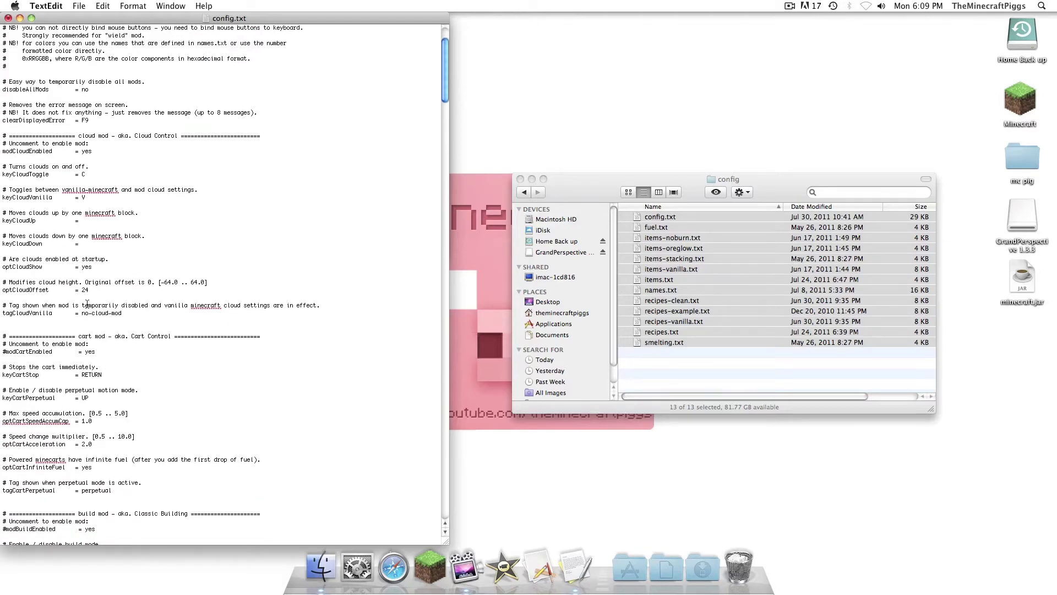
{"action": "scroll", "coordinate": [87, 304], "scroll_direction": "down", "scroll_amount": 5}
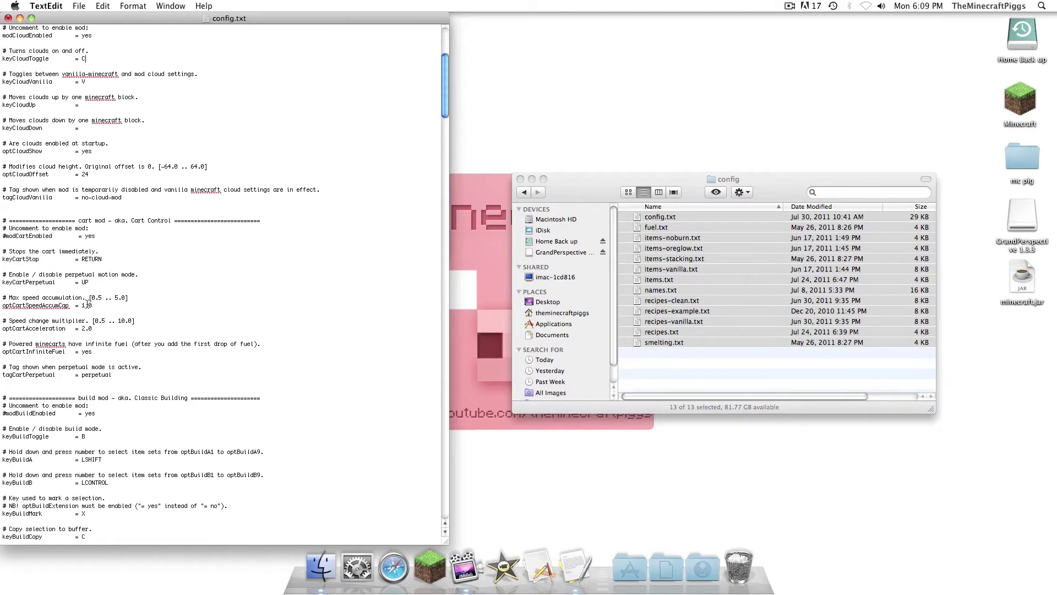
{"action": "scroll", "coordinate": [87, 303], "scroll_direction": "down", "scroll_amount": 2}
{"action": "scroll", "coordinate": [78, 307], "scroll_direction": "down", "scroll_amount": 19}
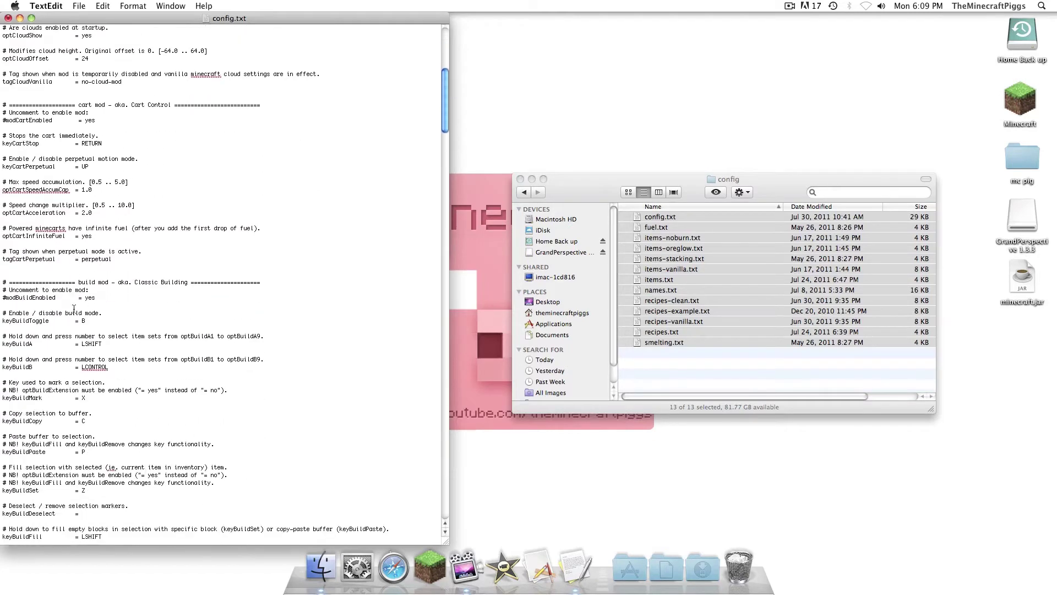
{"action": "scroll", "coordinate": [62, 314], "scroll_direction": "down", "scroll_amount": 17}
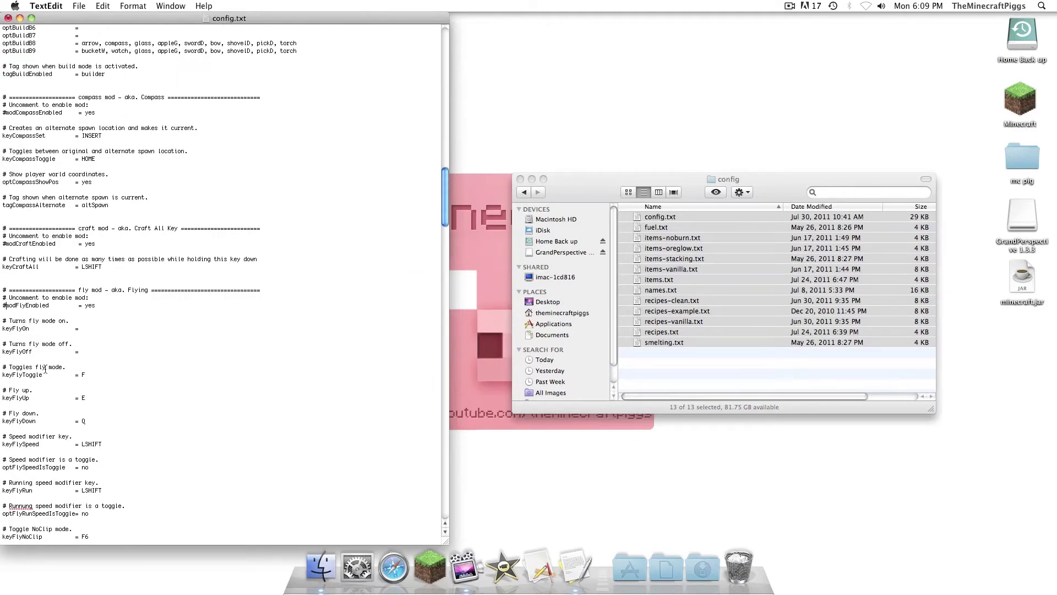
{"action": "left_click", "coordinate": [5, 305]}
{"action": "key", "text": "BackSpace"}
{"action": "scroll", "coordinate": [114, 374], "scroll_direction": "down", "scroll_amount": 12}
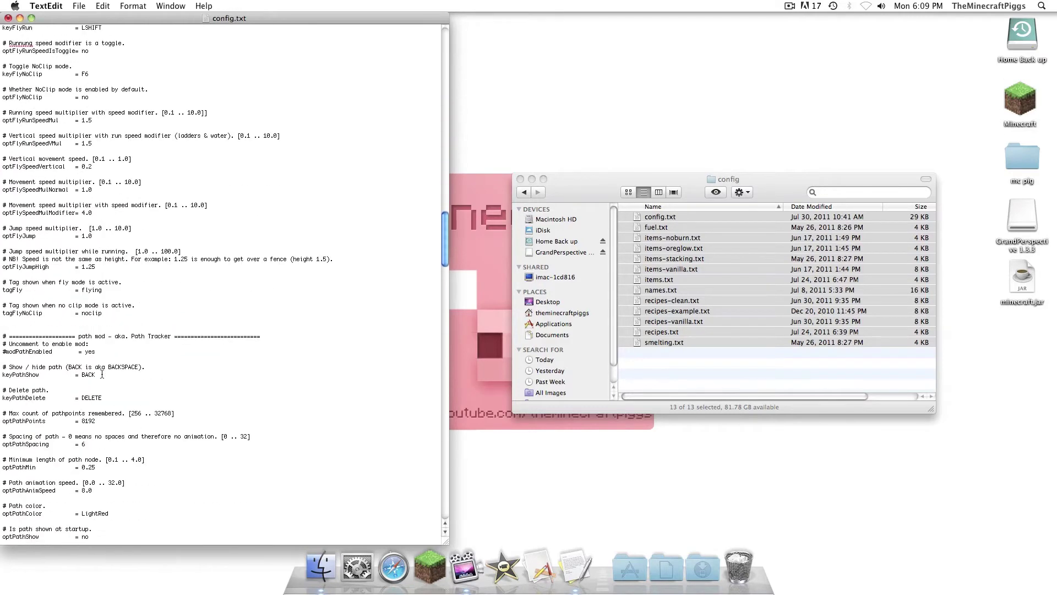
- Set optFlySpeedVertical to 0.6, optFlySpeedMulNormal to 3.5 and the tagFly text to immabirdeeee in the fly mod section
{"action": "scroll", "coordinate": [102, 374], "scroll_direction": "down", "scroll_amount": 3}
{"action": "scroll", "coordinate": [99, 372], "scroll_direction": "up", "scroll_amount": 8}
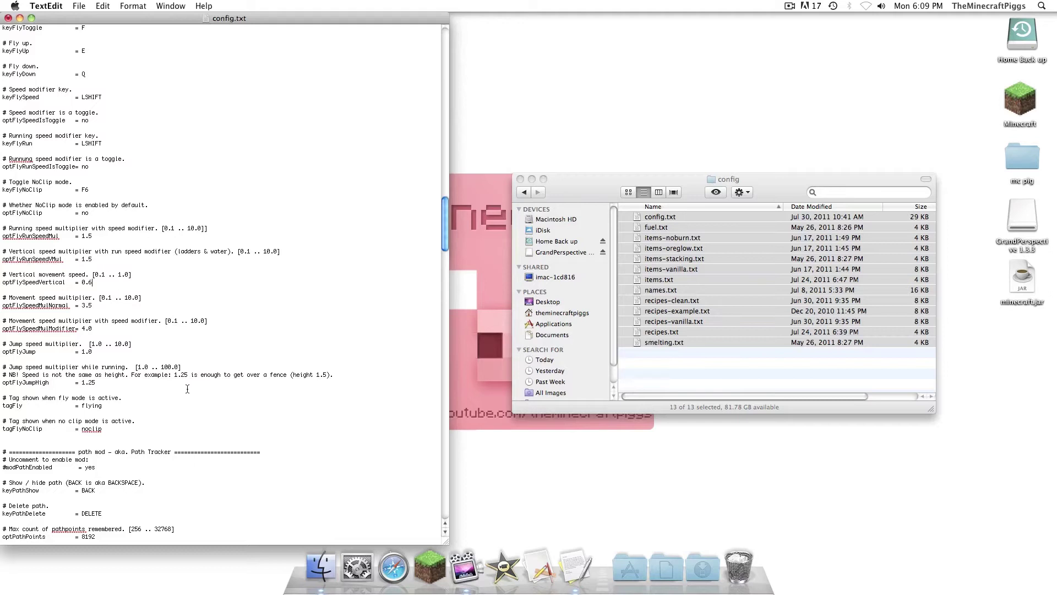
{"action": "left_click", "coordinate": [102, 406]}
- Enable the sun mod by uncommenting modSunEnabled, and set keySunTimeAdd to Z and keySunTimeSub to X
{"action": "scroll", "coordinate": [271, 439], "scroll_direction": "down", "scroll_amount": 15}
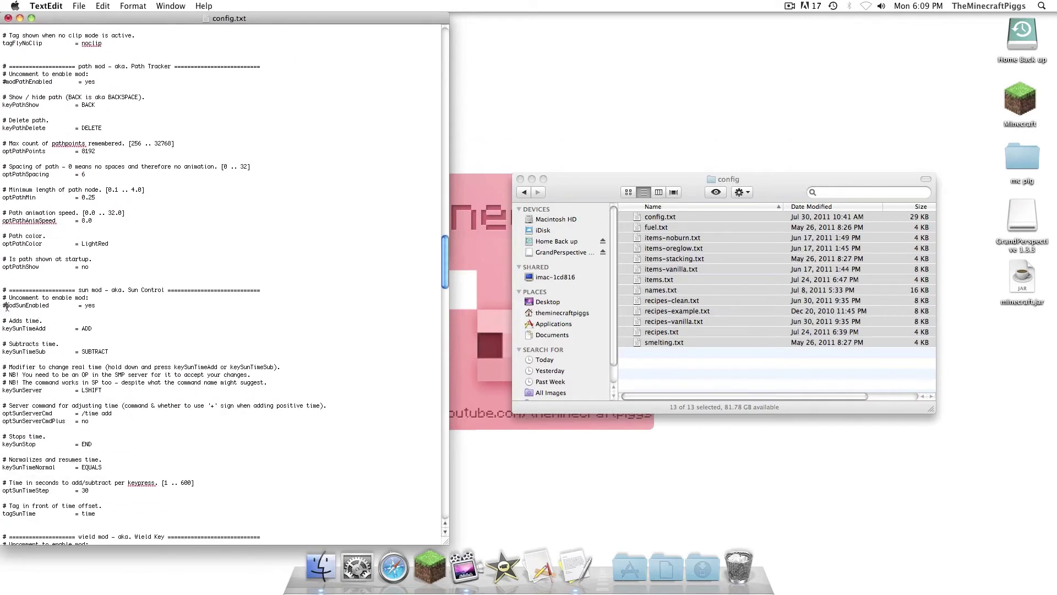
{"action": "left_click", "coordinate": [7, 306]}
{"action": "key", "text": "BackSpace"}
{"action": "left_click_drag", "start_coordinate": [90, 329], "coordinate": [82, 330]}
{"action": "type", "text": "Z"}
{"action": "left_click_drag", "start_coordinate": [107, 351], "coordinate": [83, 350]}
- Enable the weather mod by removing the # in front of modWeatherEnabled in config.txt
{"action": "scroll", "coordinate": [84, 351], "scroll_direction": "down", "scroll_amount": 10}
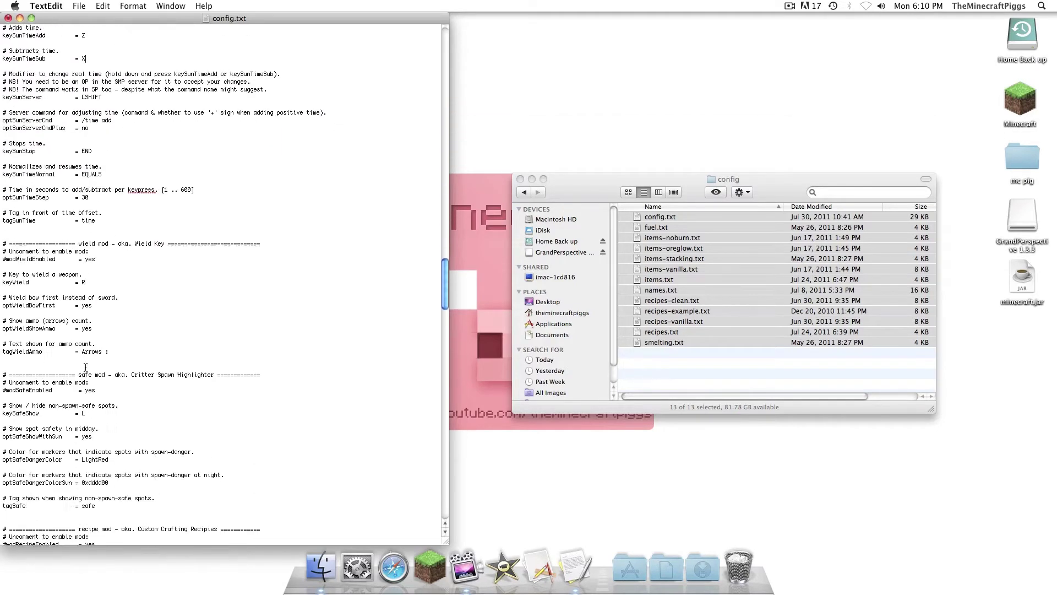
{"action": "scroll", "coordinate": [86, 366], "scroll_direction": "down", "scroll_amount": 9}
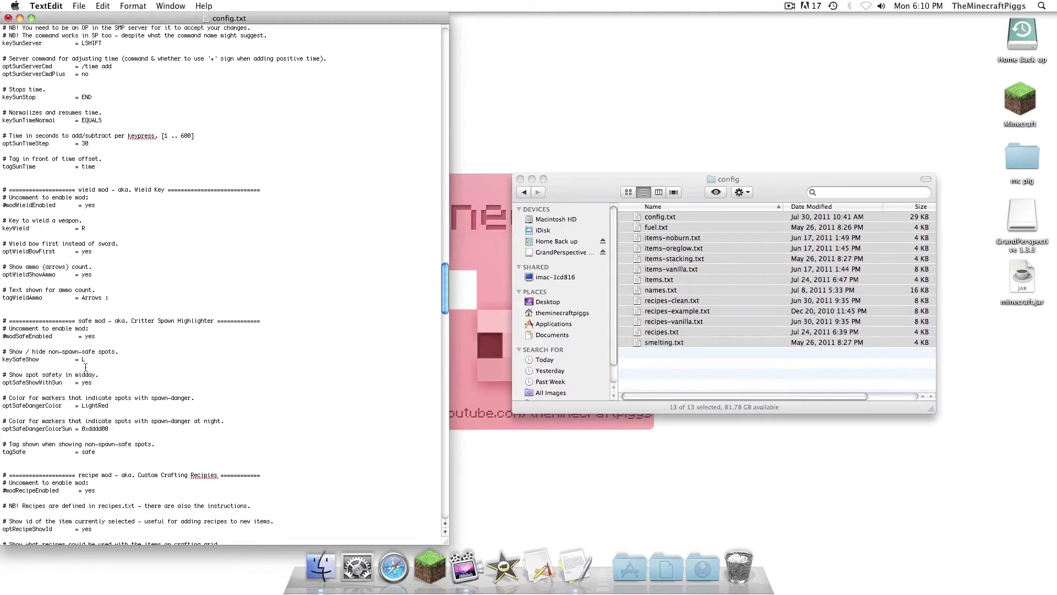
{"action": "scroll", "coordinate": [86, 368], "scroll_direction": "down", "scroll_amount": 17}
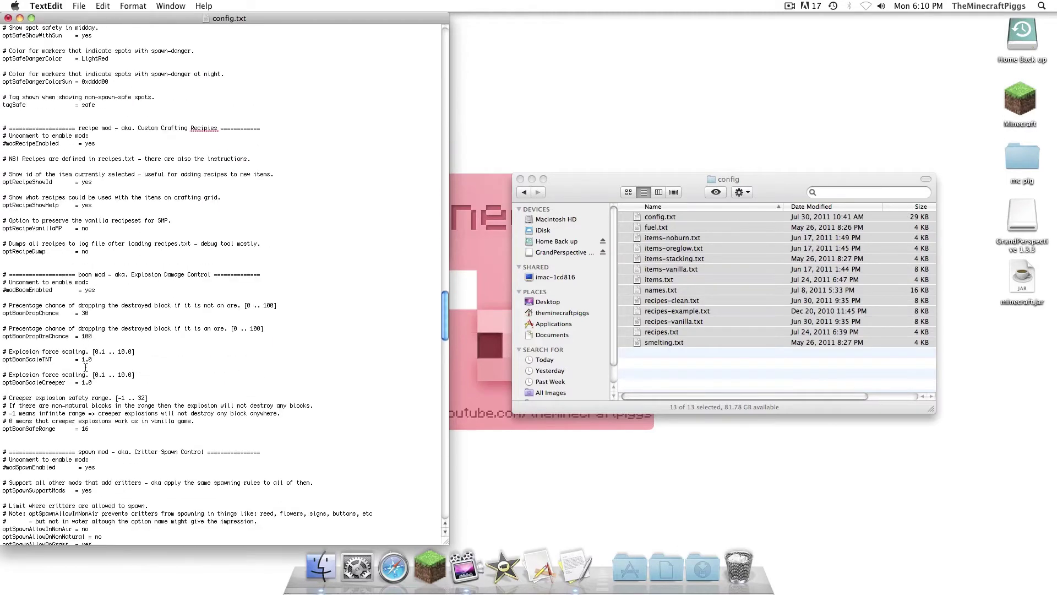
{"action": "scroll", "coordinate": [88, 368], "scroll_direction": "down", "scroll_amount": 16}
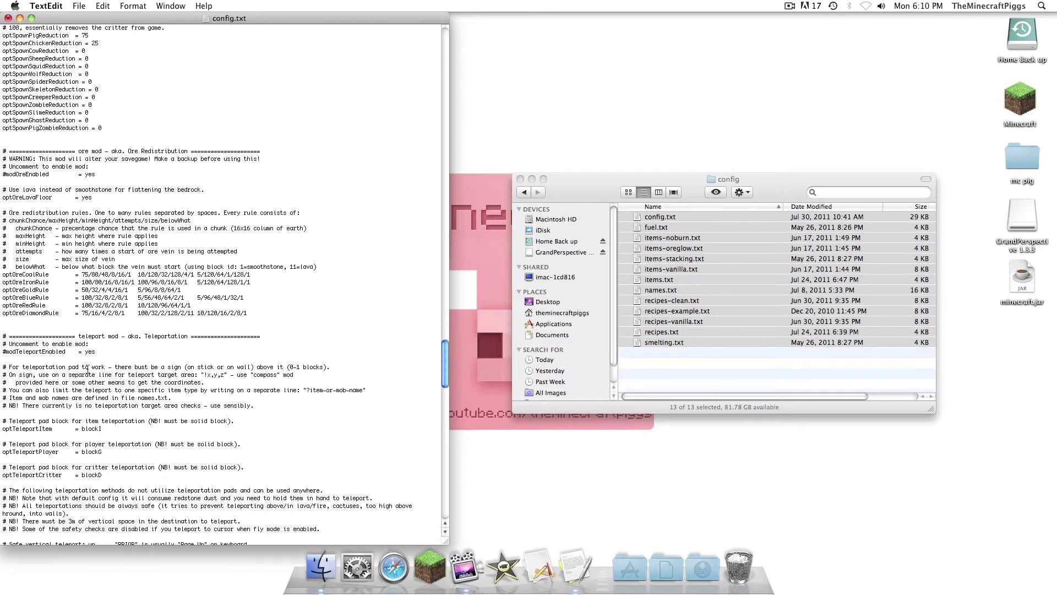
{"action": "scroll", "coordinate": [87, 369], "scroll_direction": "down", "scroll_amount": 8}
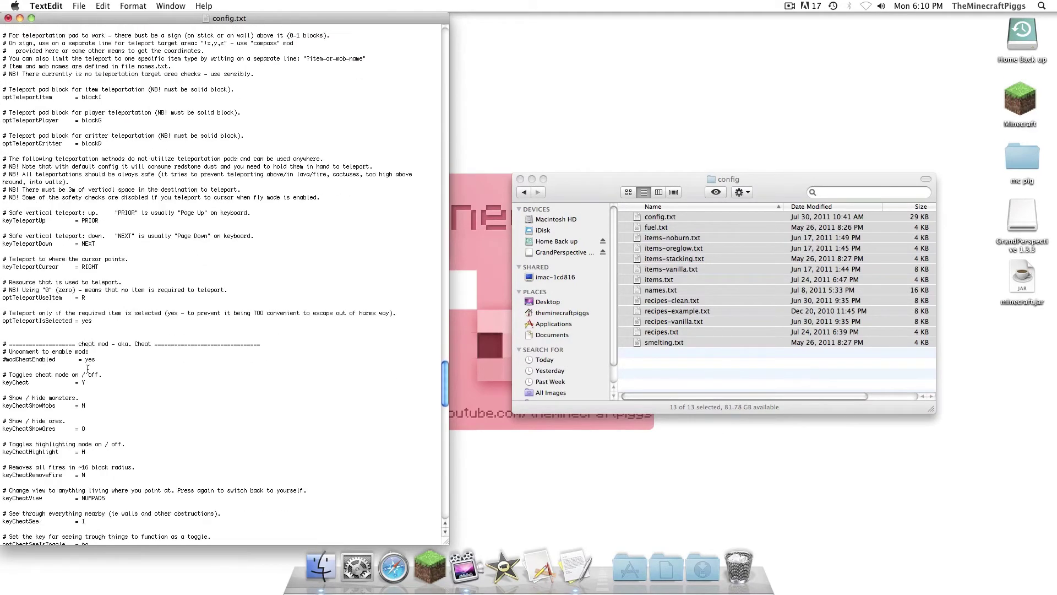
{"action": "scroll", "coordinate": [88, 370], "scroll_direction": "down", "scroll_amount": 16}
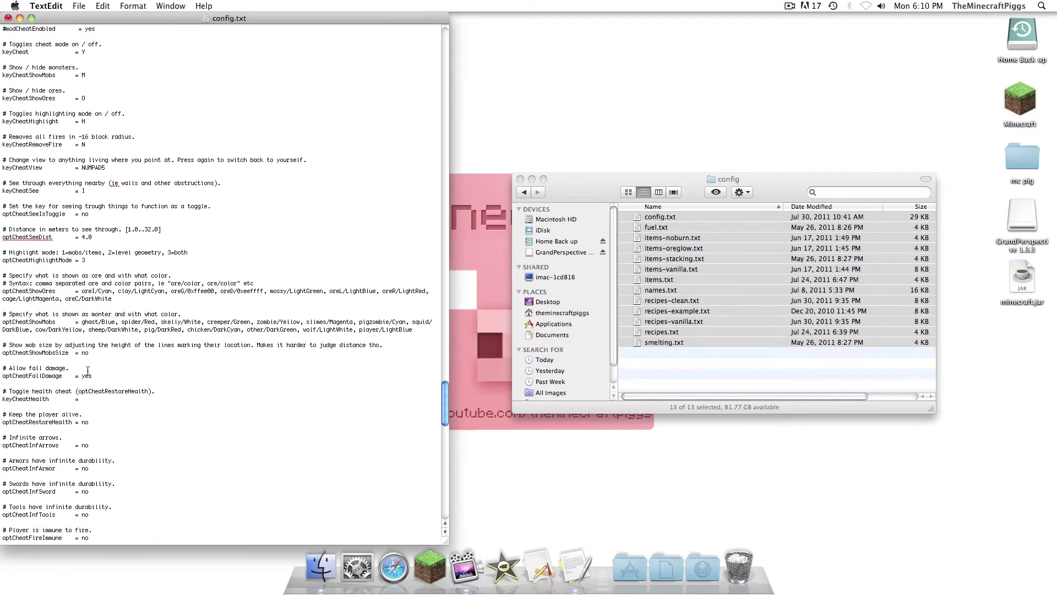
{"action": "scroll", "coordinate": [87, 378], "scroll_direction": "down", "scroll_amount": 15}
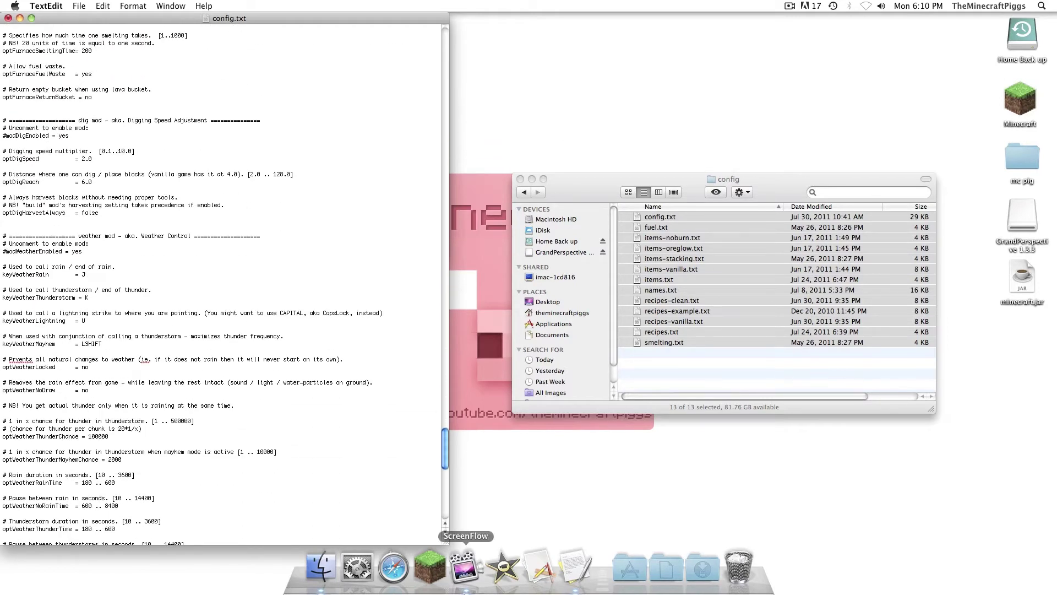
{"action": "key", "text": "BackSpace"}
- Look through the remaining mod sections, then close config.txt and the open config and zombe folder windows
{"action": "scroll", "coordinate": [50, 172], "scroll_direction": "down", "scroll_amount": 15}
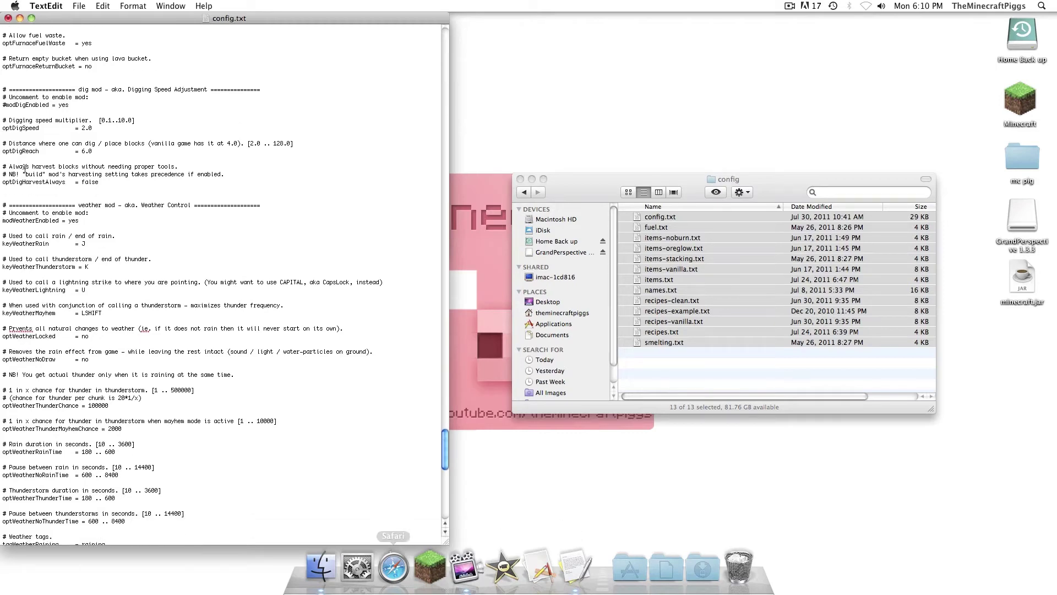
{"action": "scroll", "coordinate": [50, 172], "scroll_direction": "down", "scroll_amount": 20}
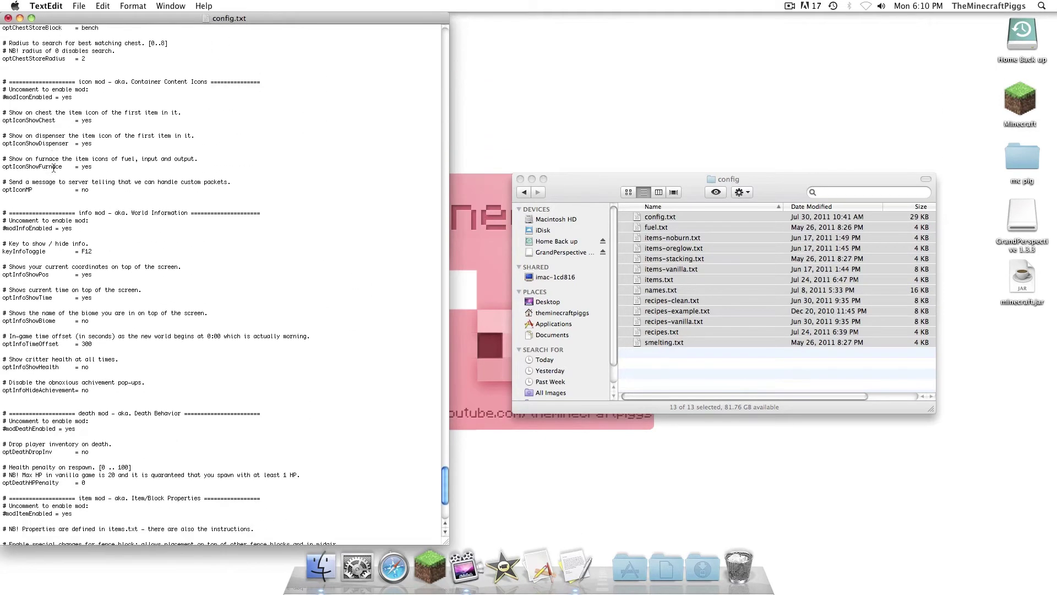
{"action": "scroll", "coordinate": [54, 168], "scroll_direction": "down", "scroll_amount": 3}
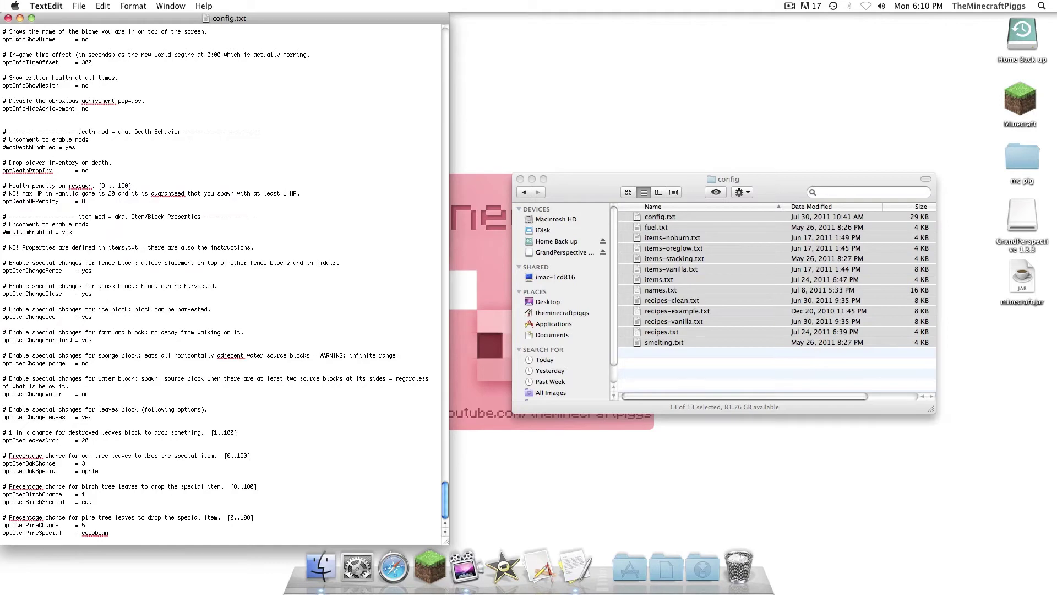
{"action": "left_click", "coordinate": [8, 19]}
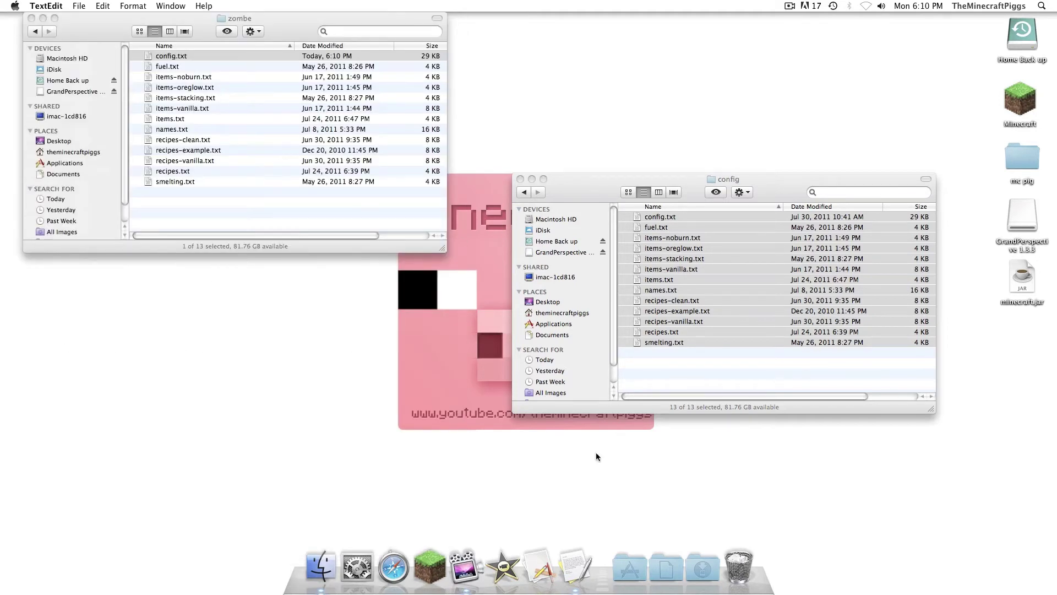
{"action": "left_click", "coordinate": [522, 179]}
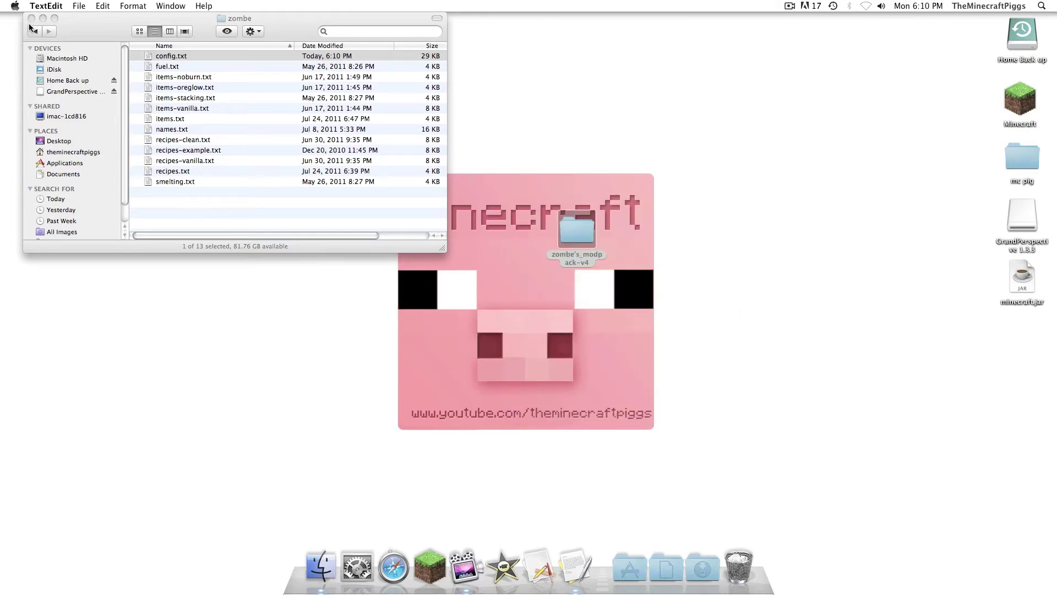
{"action": "left_click", "coordinate": [32, 18]}
- Launch Minecraft, log in with the remembered account and enlarge the game window to fill the screen
{"action": "left_click", "coordinate": [432, 581]}
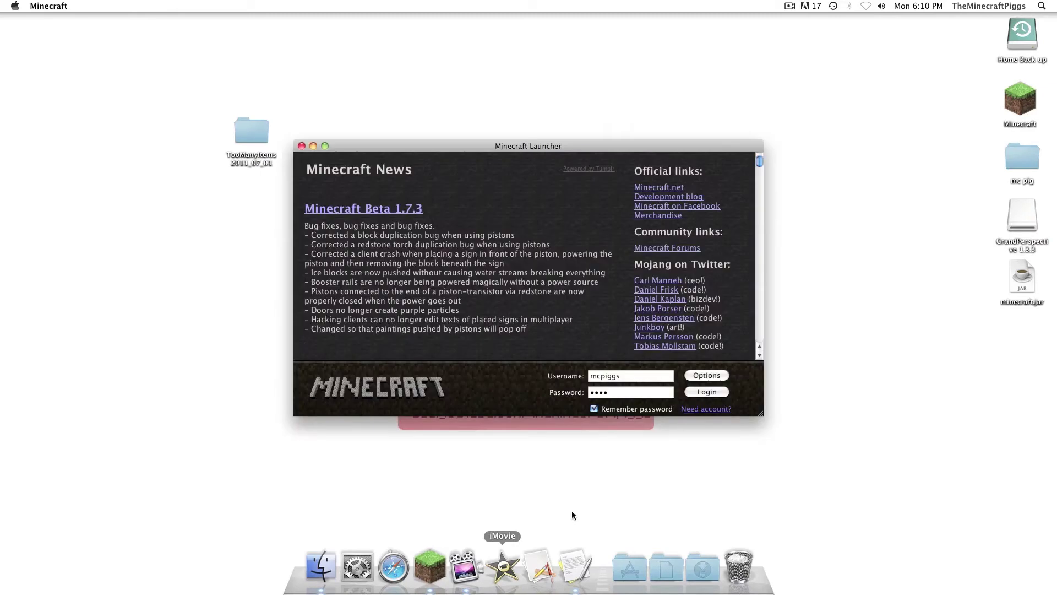
{"action": "left_click", "coordinate": [711, 392]}
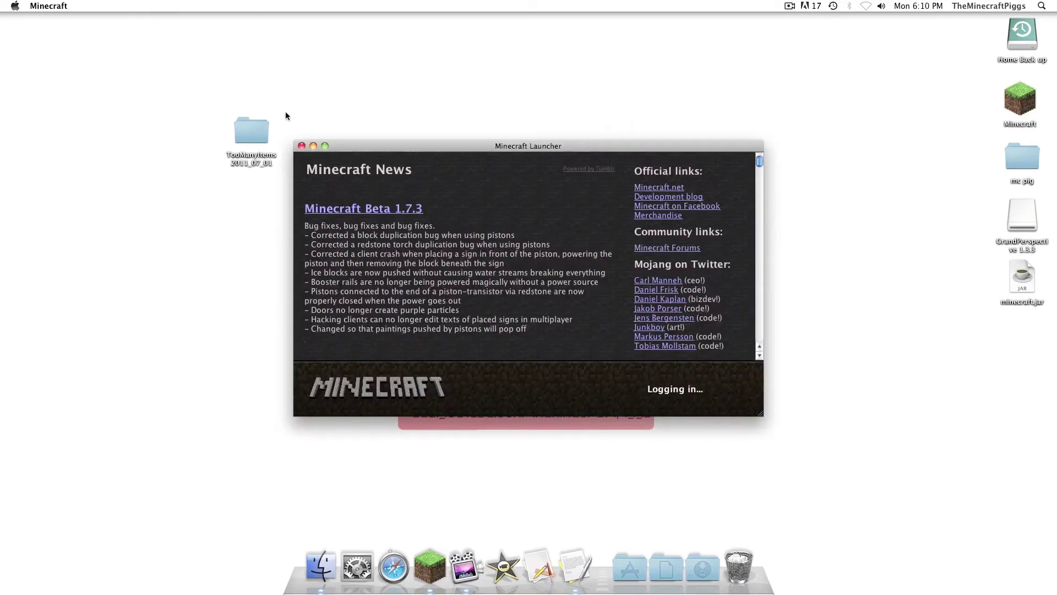
{"action": "left_click", "coordinate": [325, 145]}
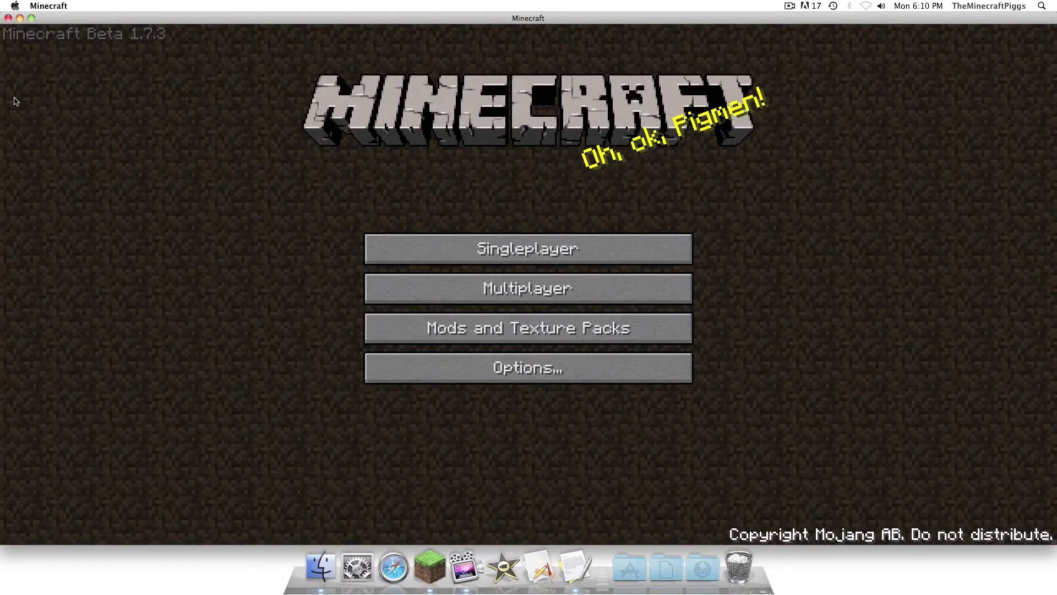
- Start creating a new singleplayer world and replace its default name with Whoop
{"action": "left_click", "coordinate": [570, 262]}
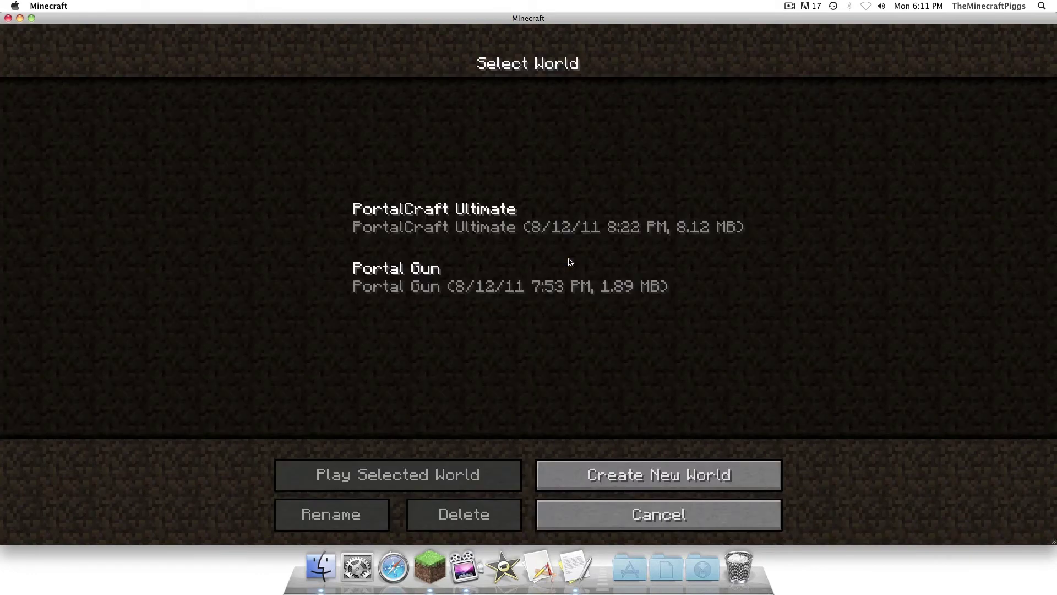
{"action": "left_click", "coordinate": [570, 465]}
{"action": "key", "text": "BackSpace"}
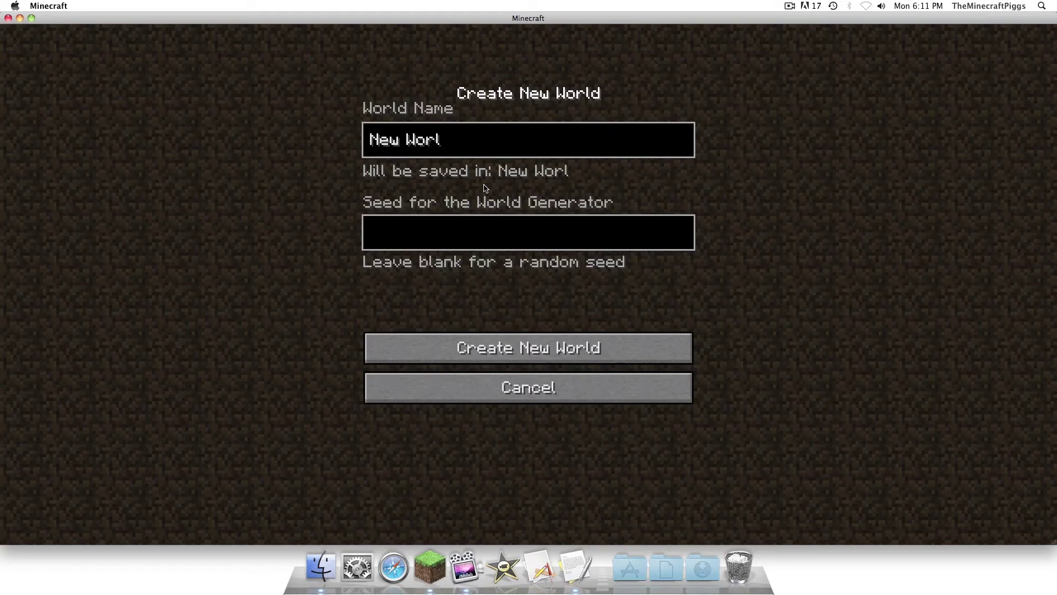
{"action": "key", "text": "BackSpace"}
{"action": "key", "text": "BackSpace"}
{"action": "key", "text": "BackSpace"}
{"action": "key", "text": "BackSpace"}
{"action": "key", "text": "BackSpace"}
{"action": "key", "text": "BackSpace"}
{"action": "key", "text": "BackSpace"}
{"action": "key", "text": "BackSpace"}
{"action": "type", "text": "Whoop"}
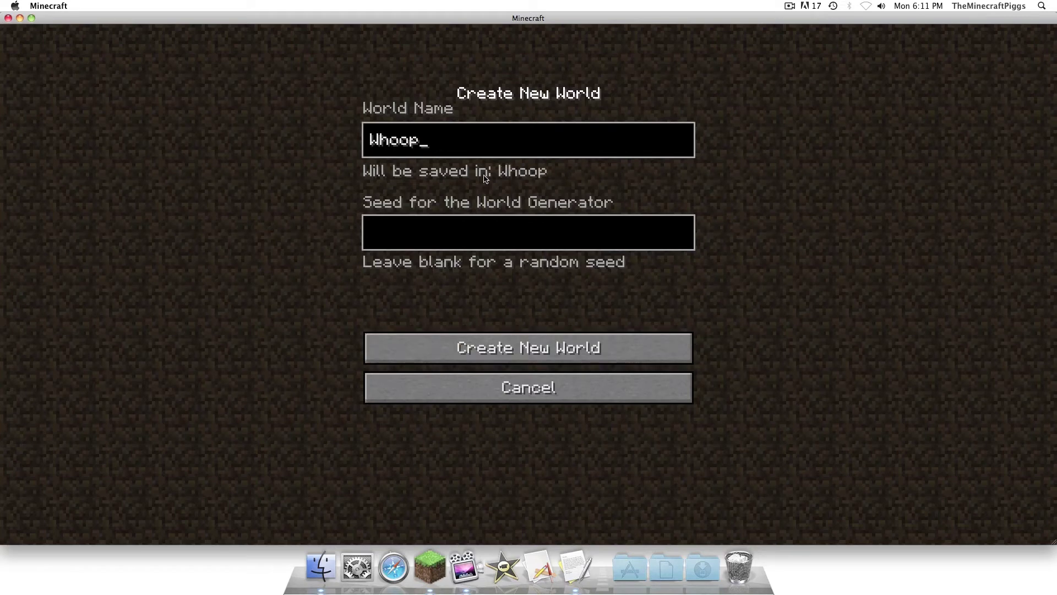
- Enter quesadilla as the world generator seed and create the new world
{"action": "left_click", "coordinate": [461, 227]}
{"action": "type", "text": "quesadilla"}
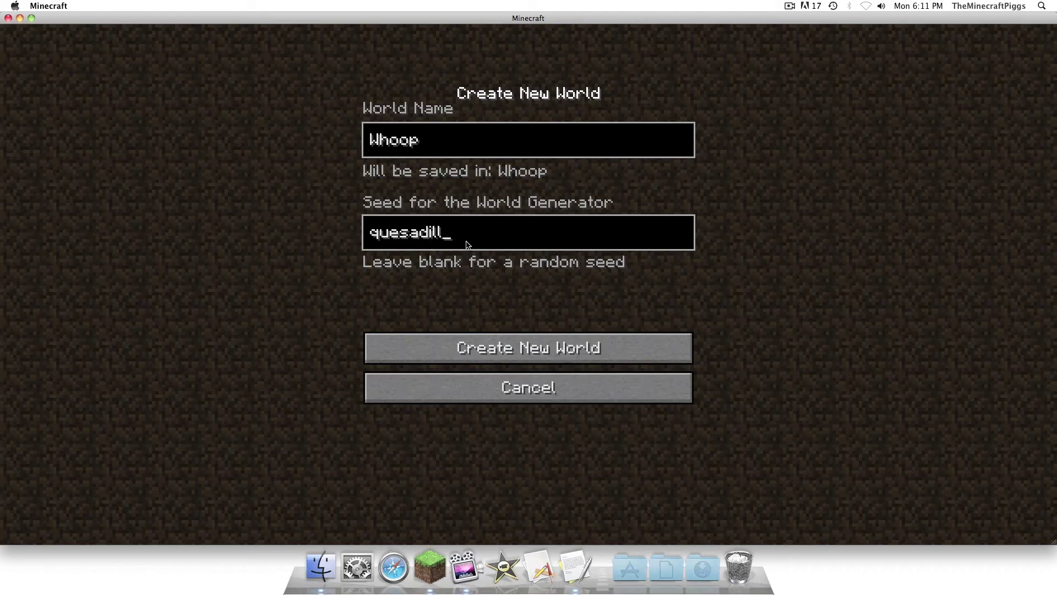
{"action": "left_click", "coordinate": [462, 348]}
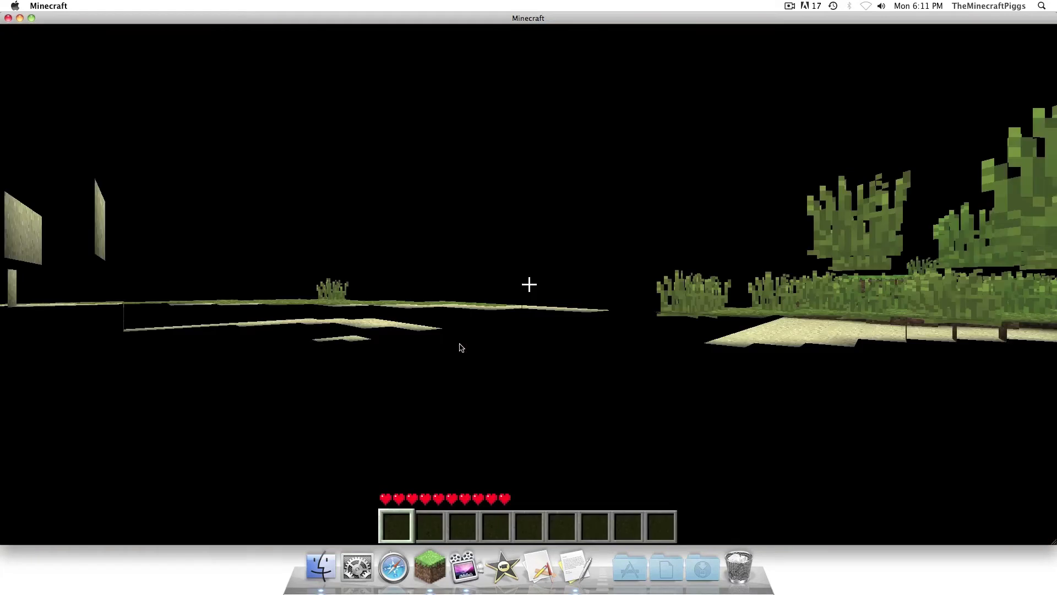
- Rebind Toggle Fog to M and Drop to F in the game's control settings
{"action": "key", "text": "Escape"}
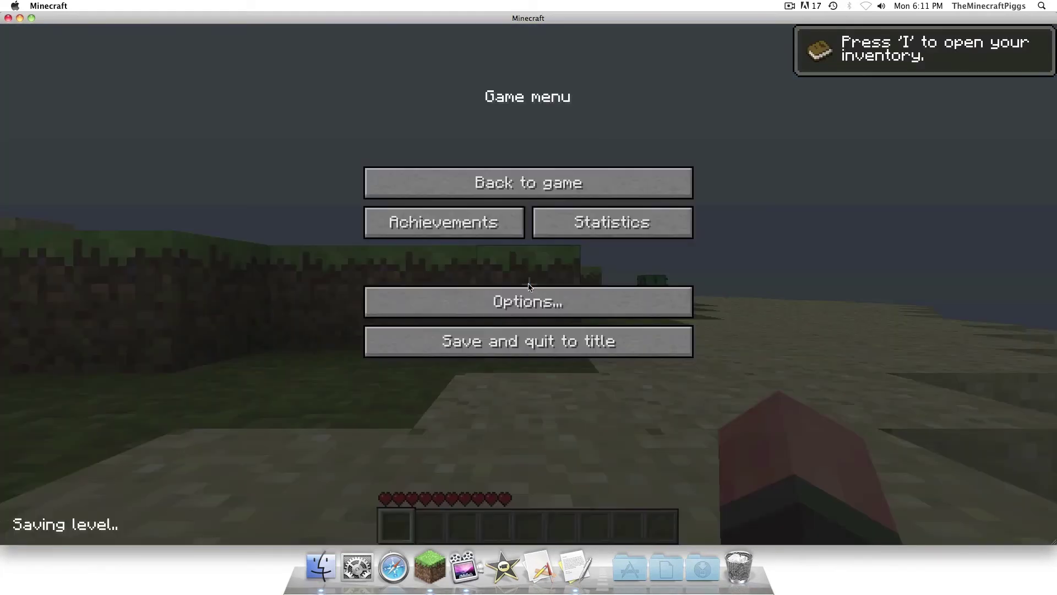
{"action": "left_click", "coordinate": [527, 301]}
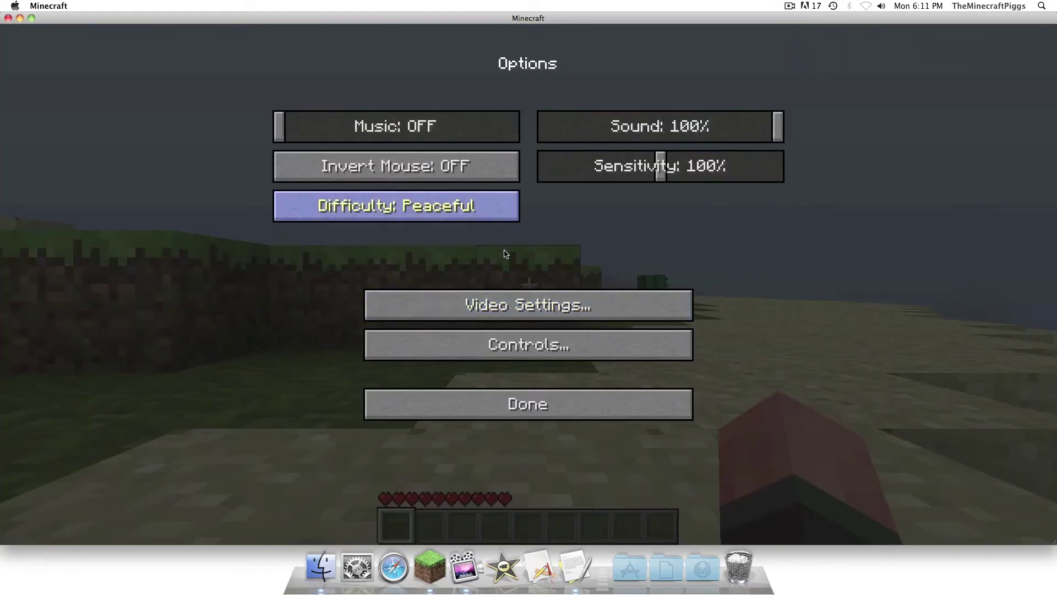
{"action": "left_click", "coordinate": [520, 347]}
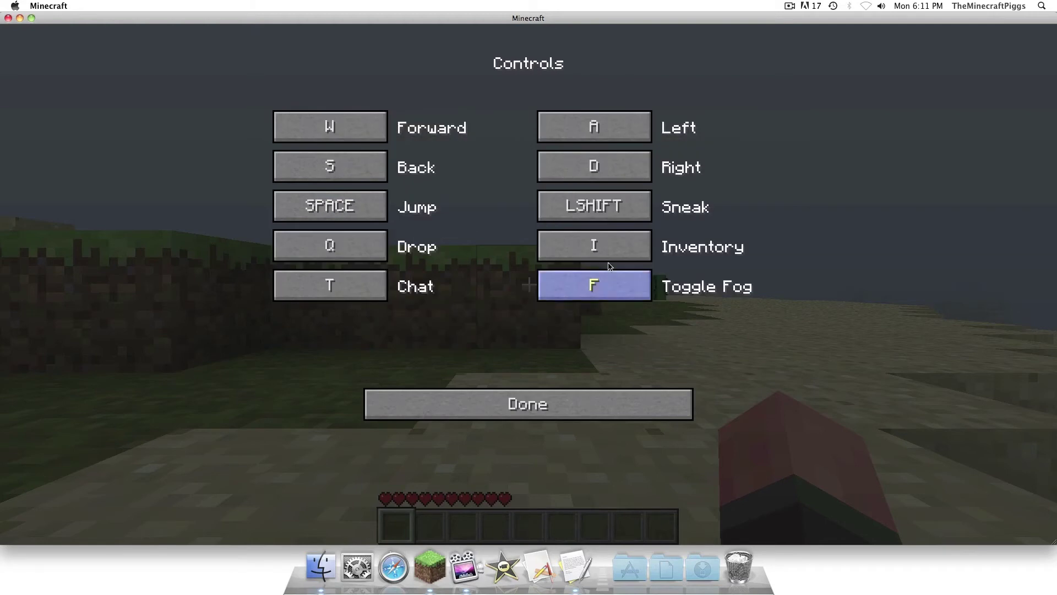
{"action": "key", "text": "m"}
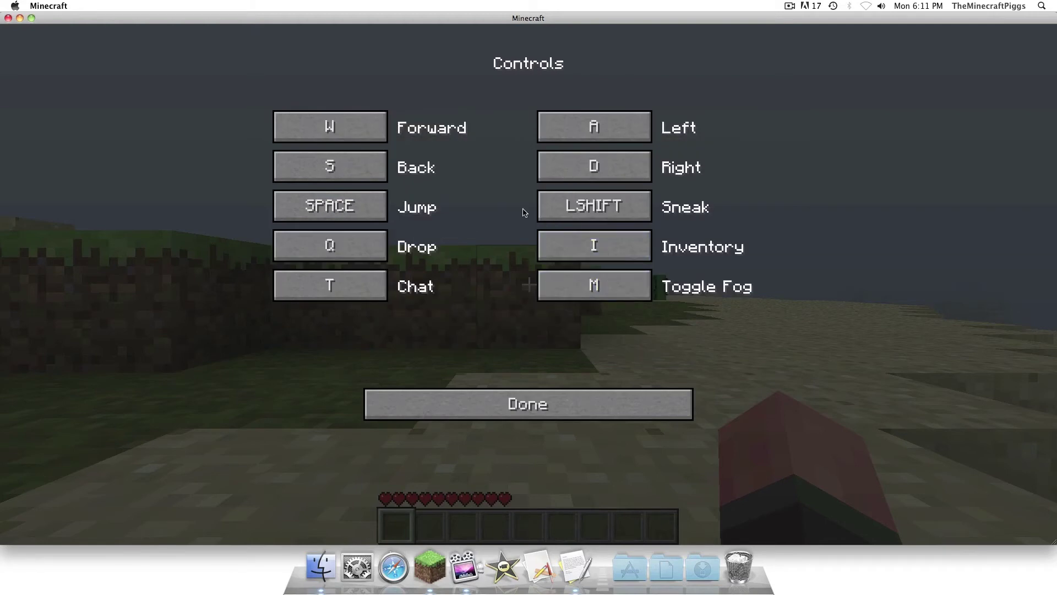
{"action": "left_click", "coordinate": [350, 249]}
{"action": "key", "text": "f"}
{"action": "left_click", "coordinate": [410, 400]}
- Set the graphics quality to Fancy in the video settings and return to the game
{"action": "left_click", "coordinate": [512, 303]}
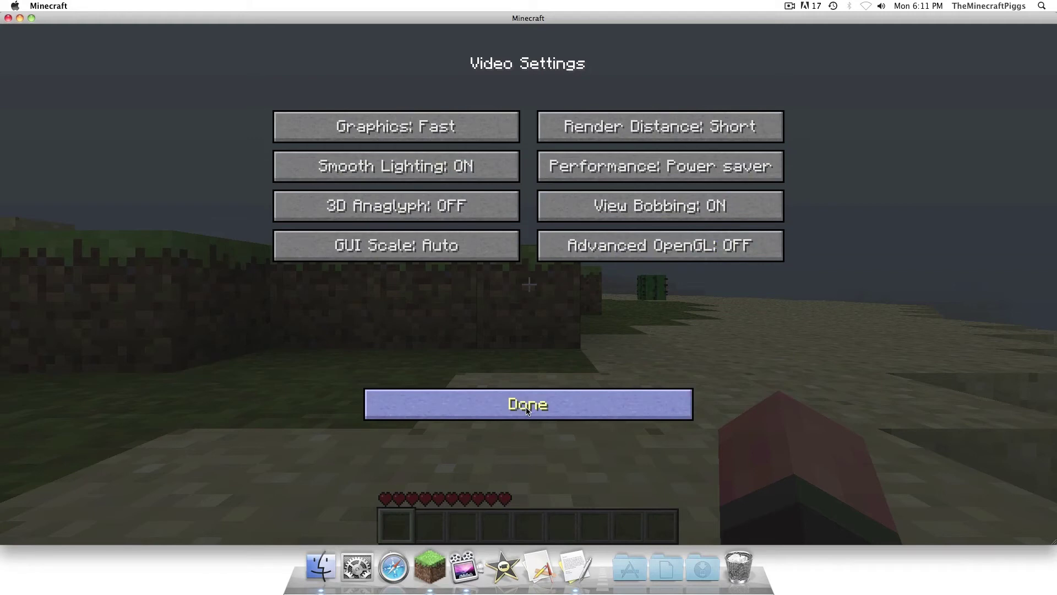
{"action": "left_click", "coordinate": [403, 128]}
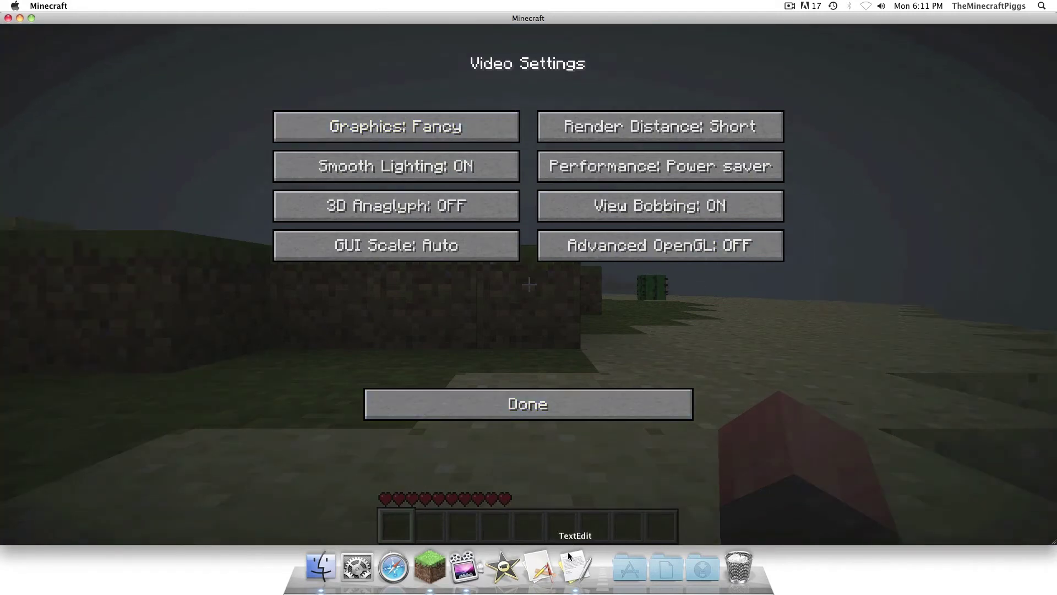
{"action": "left_click", "coordinate": [516, 413]}
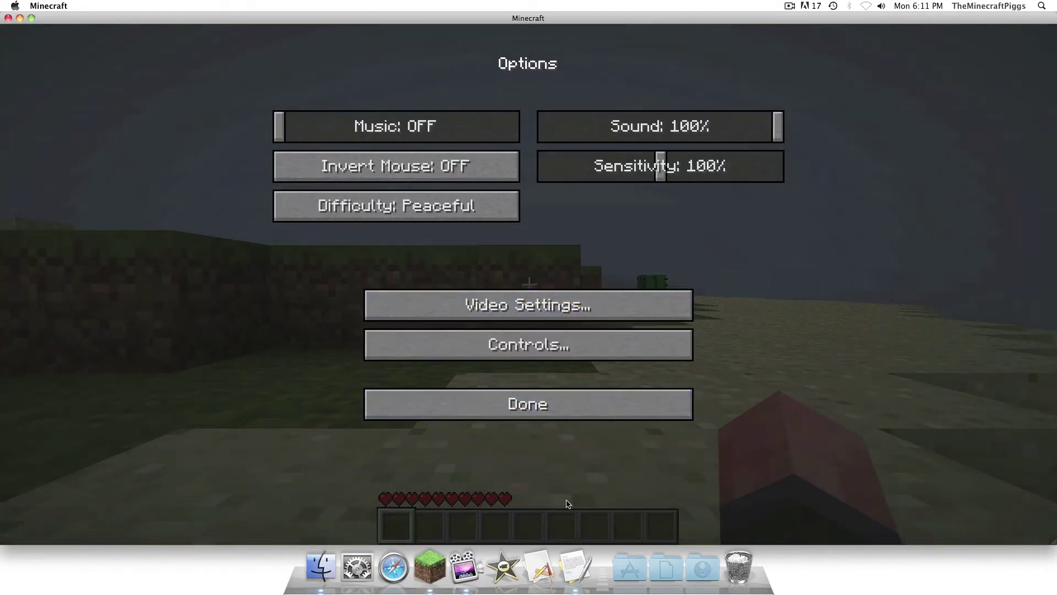
{"action": "left_click", "coordinate": [576, 405]}
{"action": "left_click", "coordinate": [553, 183]}
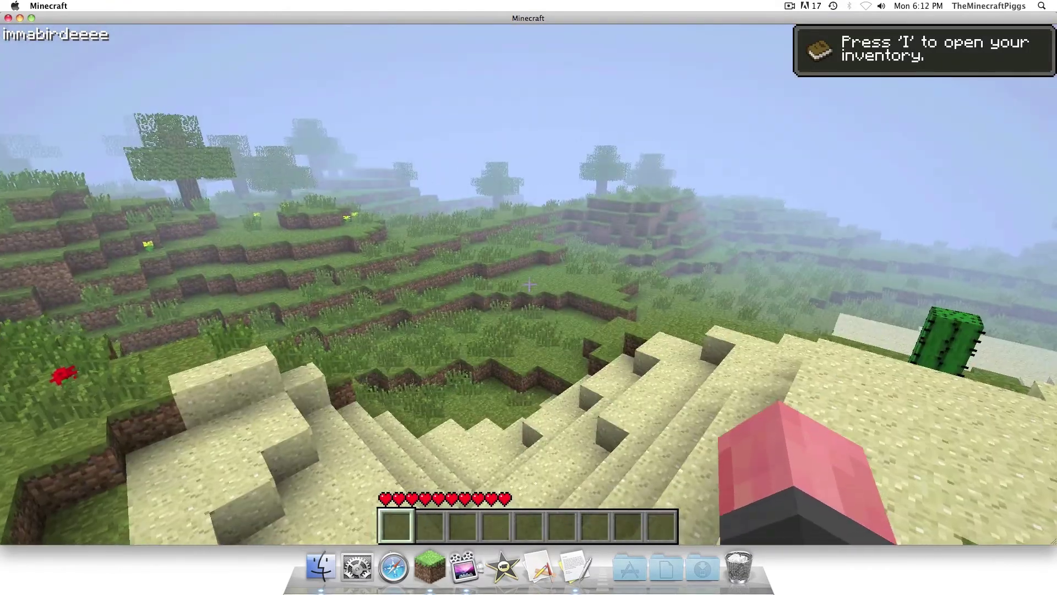
- Test the installed mods by flying over the new world's terrain and opening the inventory with the TooManyItems list
{"action": "key", "text": "w"}
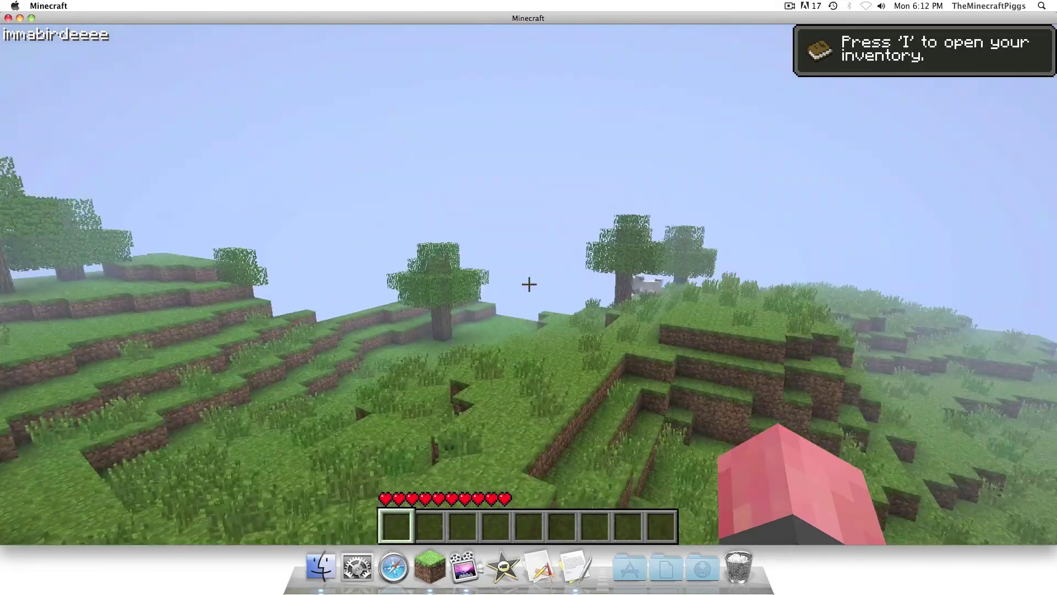
{"action": "key", "text": "w"}
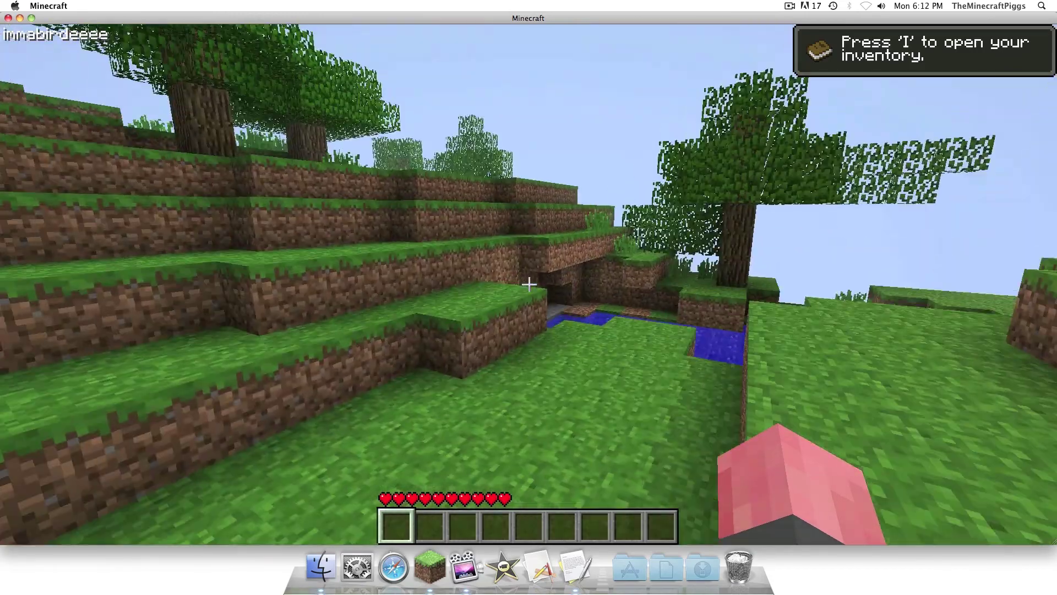
{"action": "key", "text": "w"}
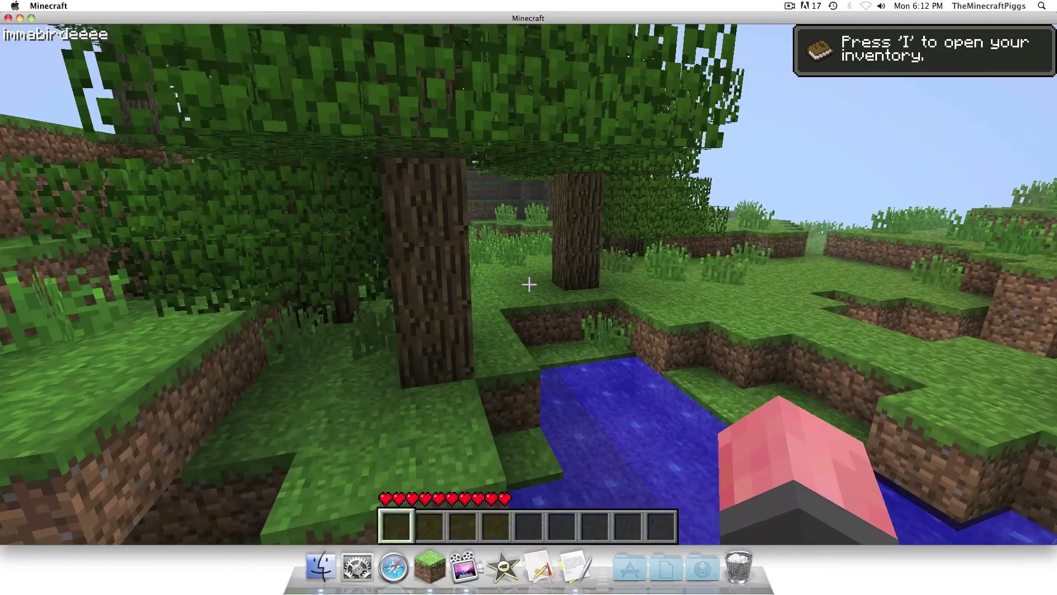
{"action": "key", "text": "s"}
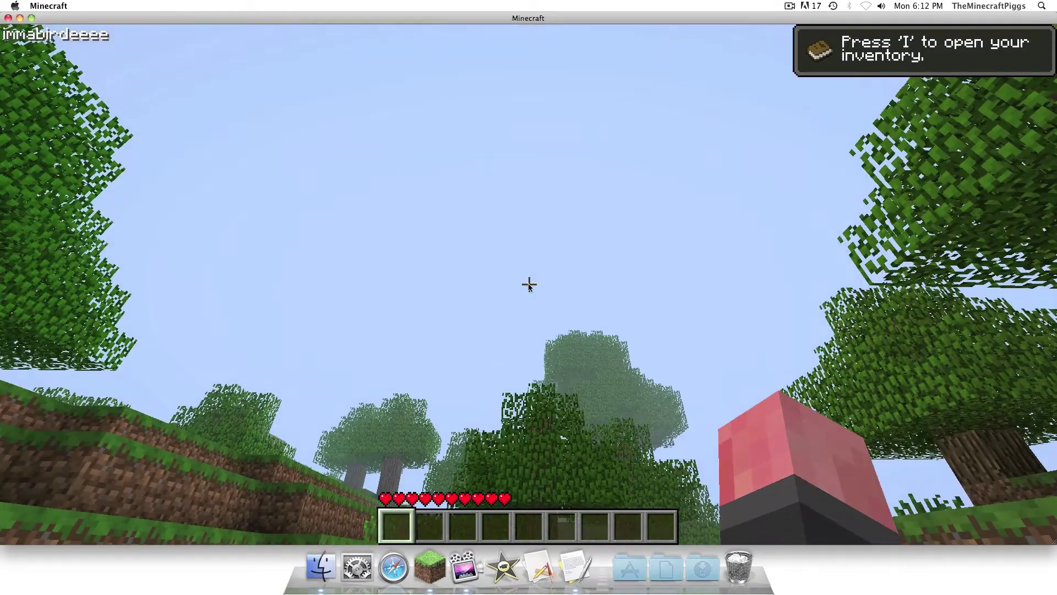
{"action": "key", "text": "i"}
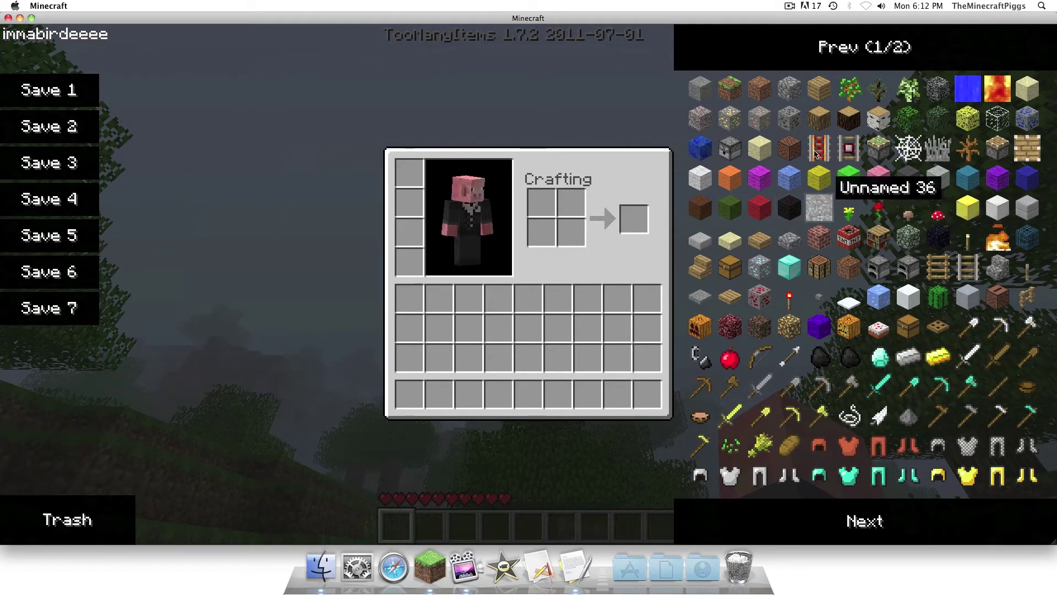
- Add an unlimited stack of stone from the TooManyItems list and place five stone blocks on the grass
{"action": "left_click", "coordinate": [708, 94], "text": "shift"}
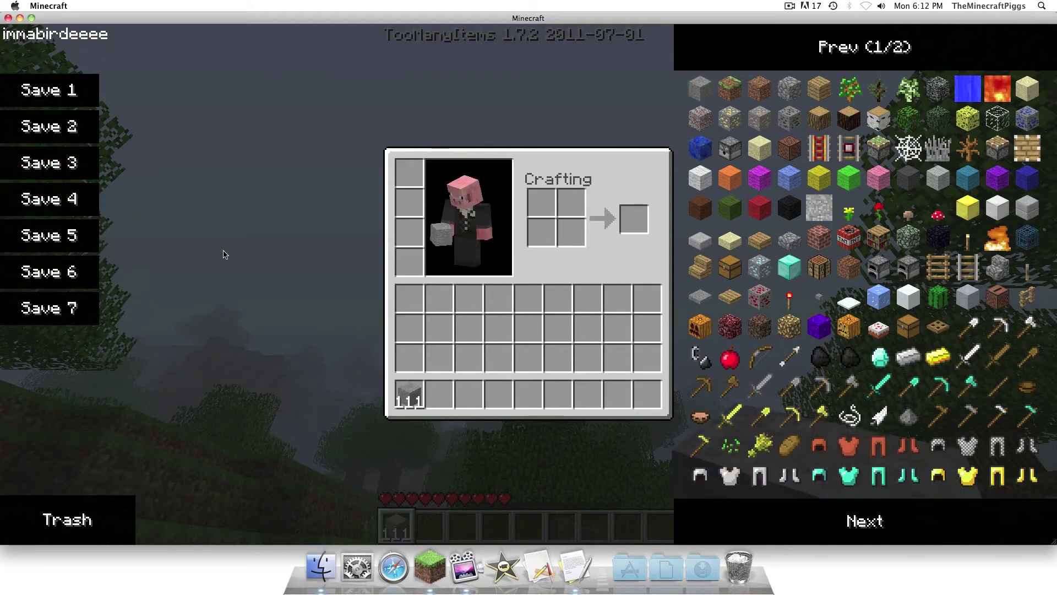
{"action": "key", "text": "e"}
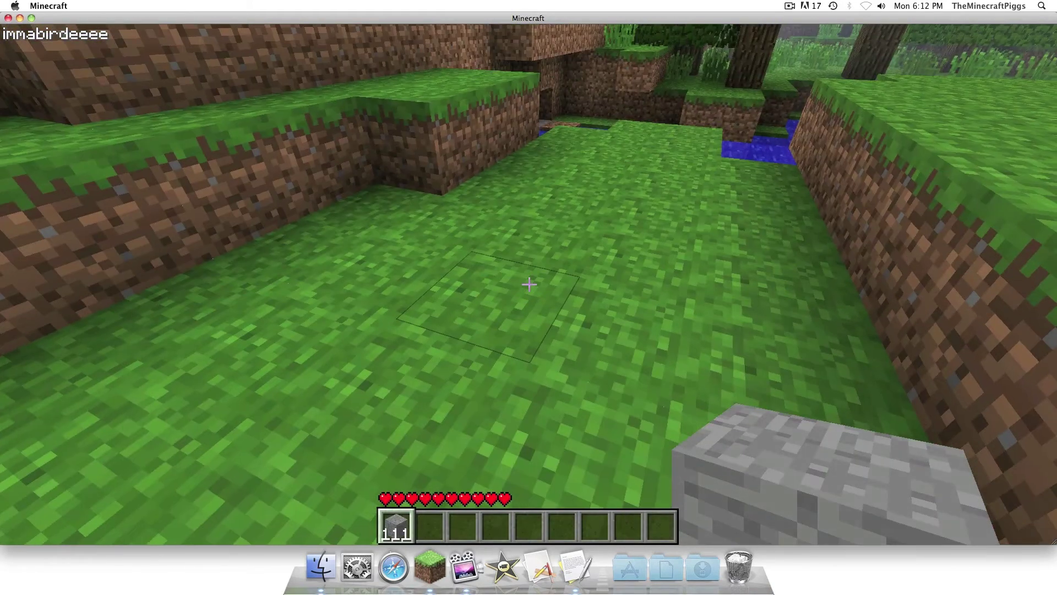
{"action": "right_click", "coordinate": [529, 284]}
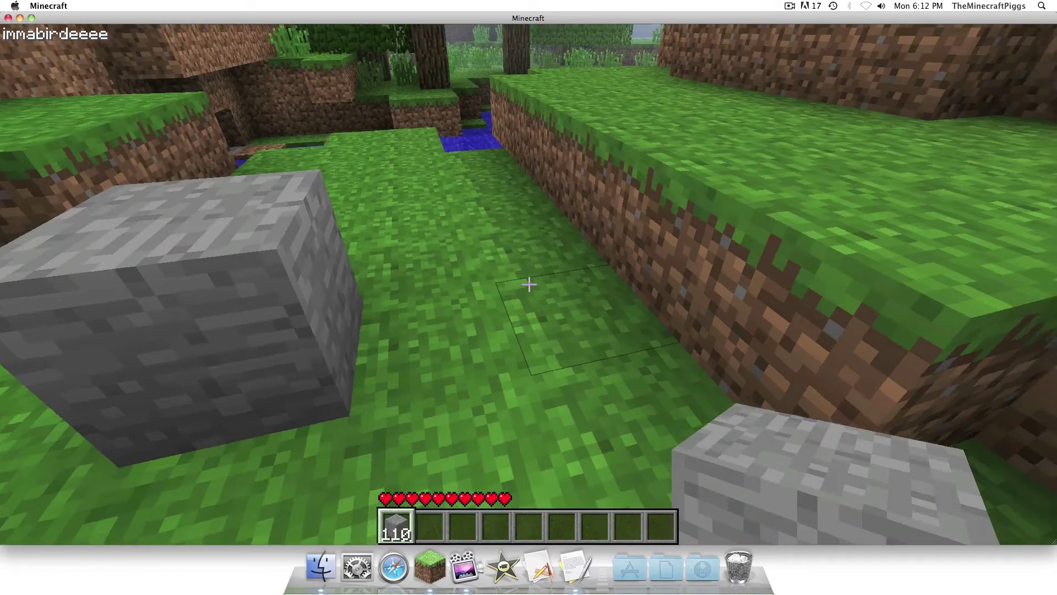
{"action": "right_click", "coordinate": [529, 284]}
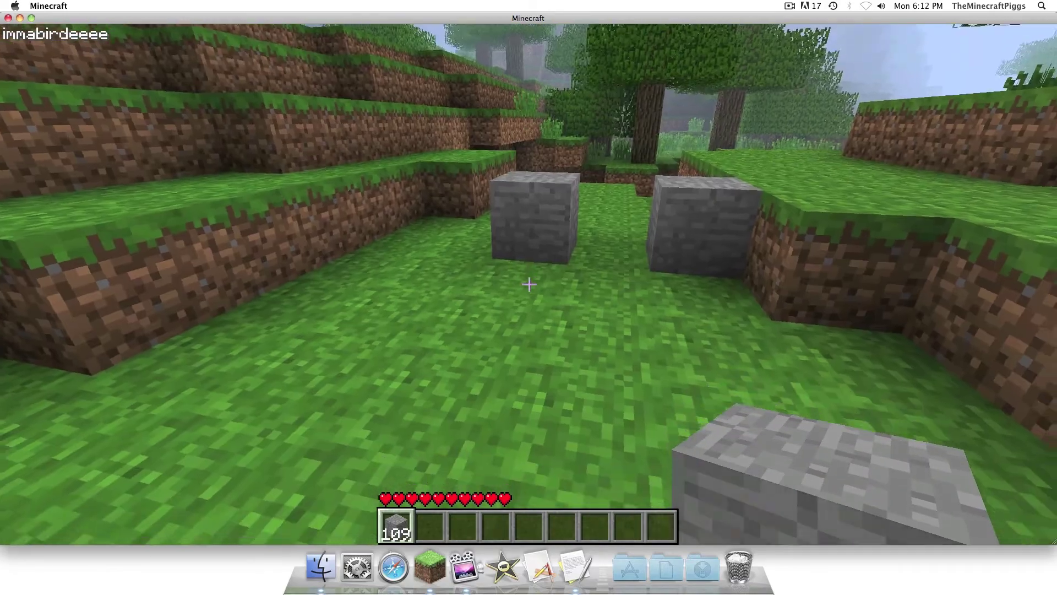
{"action": "right_click", "coordinate": [530, 284]}
{"action": "right_click", "coordinate": [530, 284]}
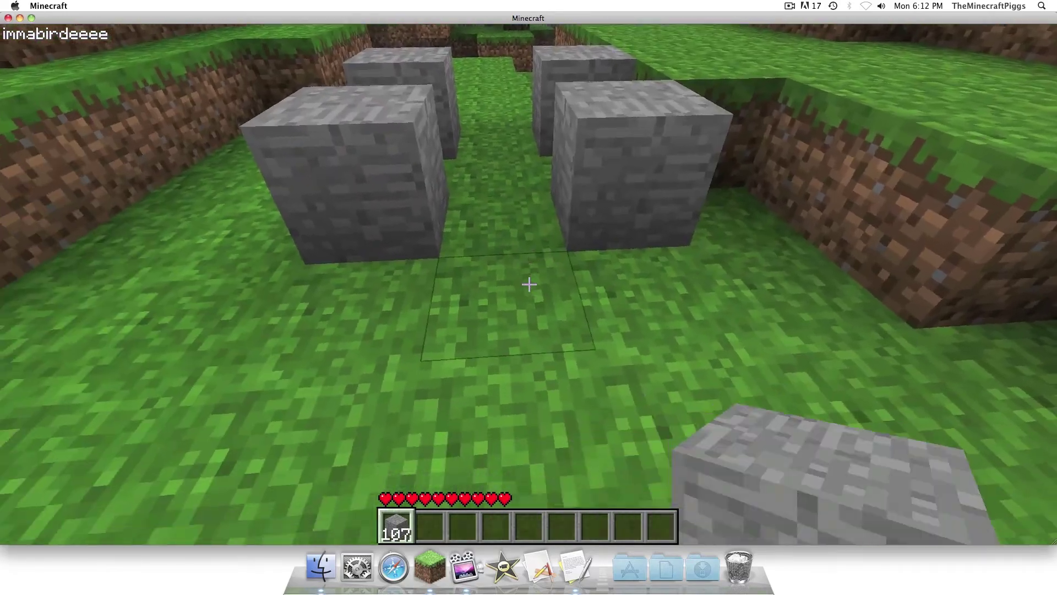
{"action": "right_click", "coordinate": [529, 284]}
- Add an unlimited golden pickaxe, golden shovel, stone shovel and stone pickaxe to the inventory
{"action": "key", "text": "e"}
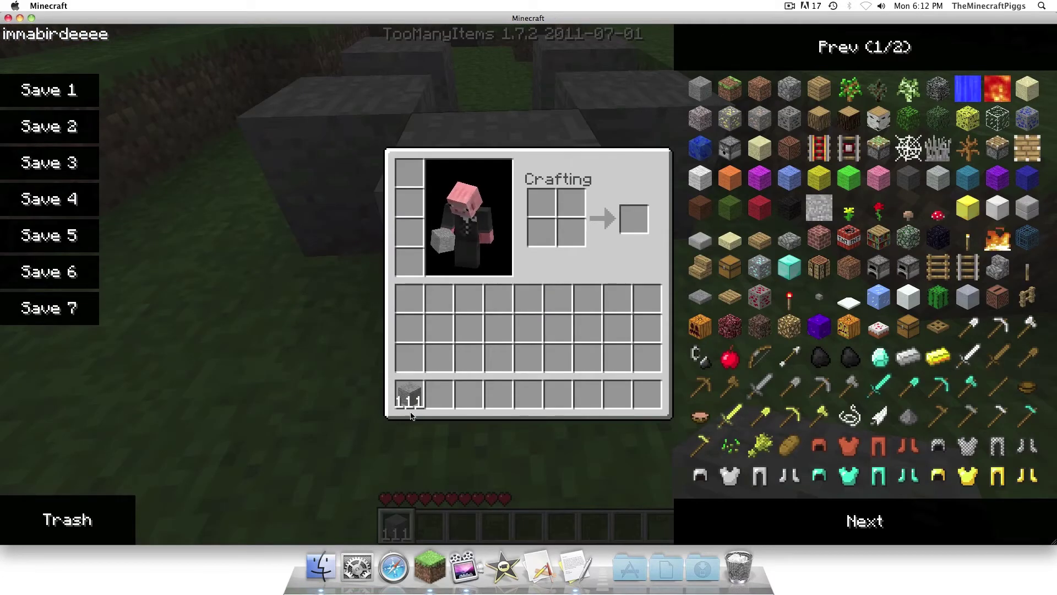
{"action": "left_click", "coordinate": [791, 416], "text": "shift"}
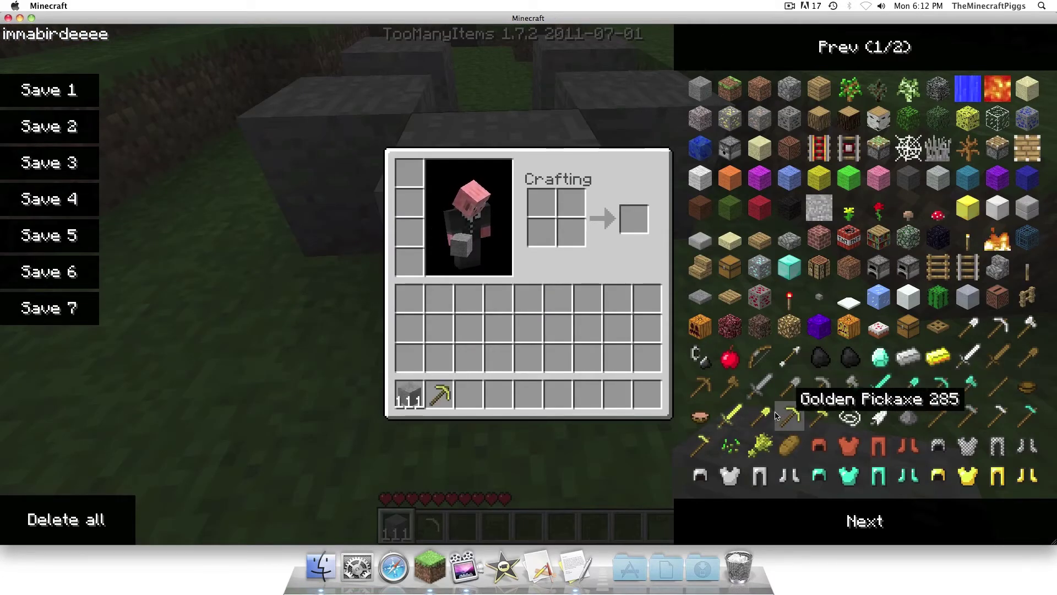
{"action": "left_click", "coordinate": [760, 417], "text": "shift"}
{"action": "left_click", "coordinate": [791, 387], "text": "shift"}
{"action": "left_click", "coordinate": [821, 388], "text": "shift"}
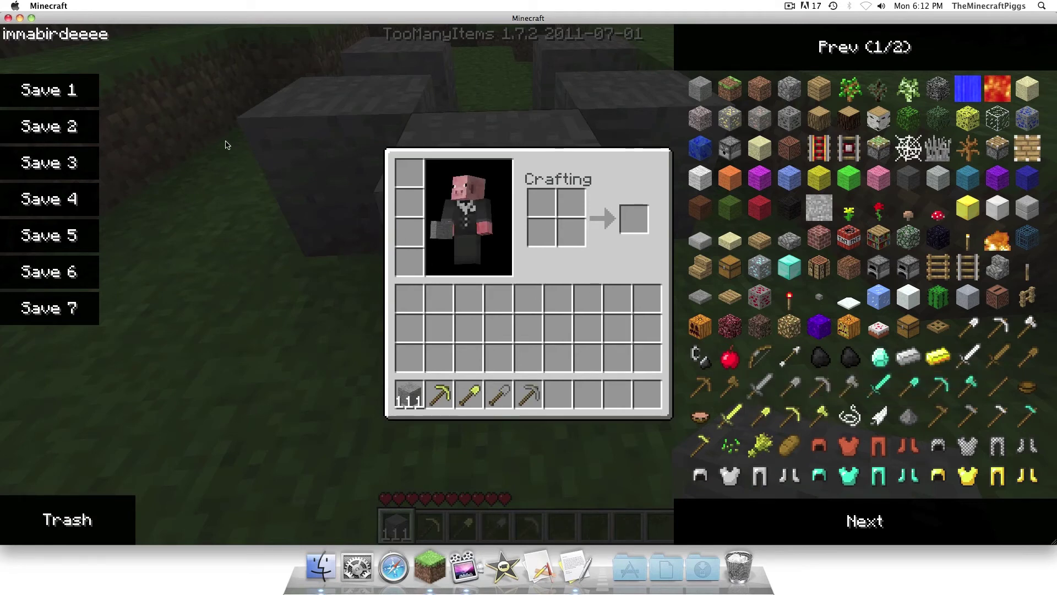
- Test inventory save slot 1 by storing the items, restoring them after deleting everything, and clearing the inventory again
{"action": "left_click", "coordinate": [85, 104]}
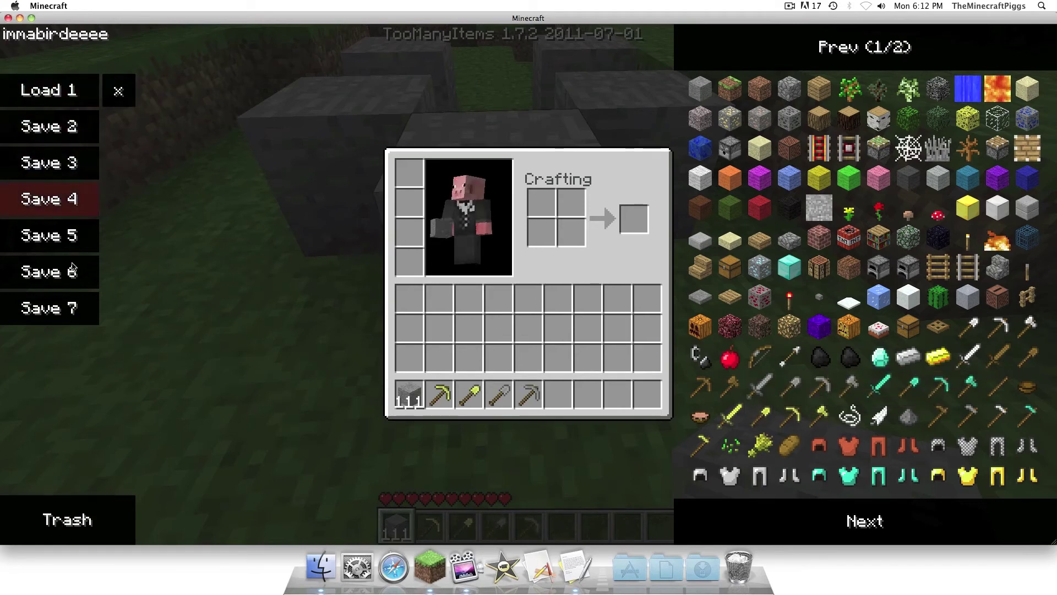
{"action": "left_click", "coordinate": [102, 526], "text": "shift"}
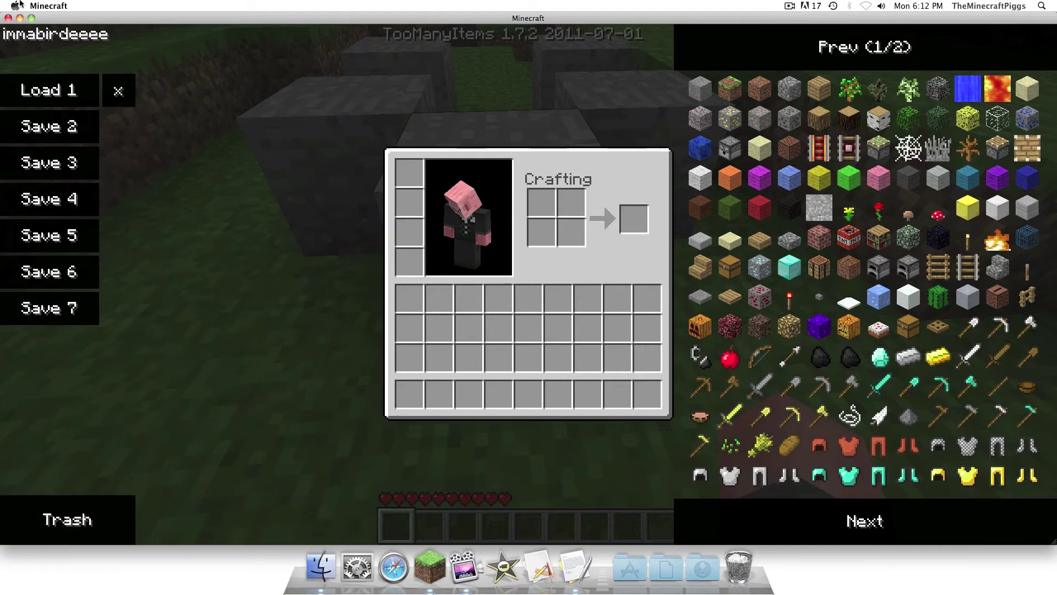
{"action": "left_click", "coordinate": [55, 99]}
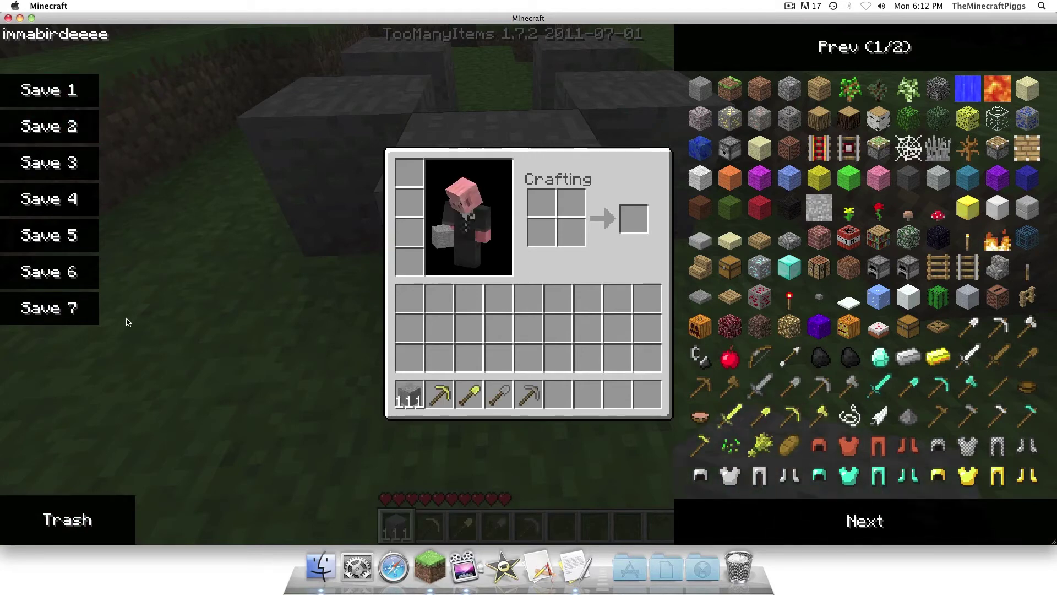
{"action": "left_click", "coordinate": [117, 512]}
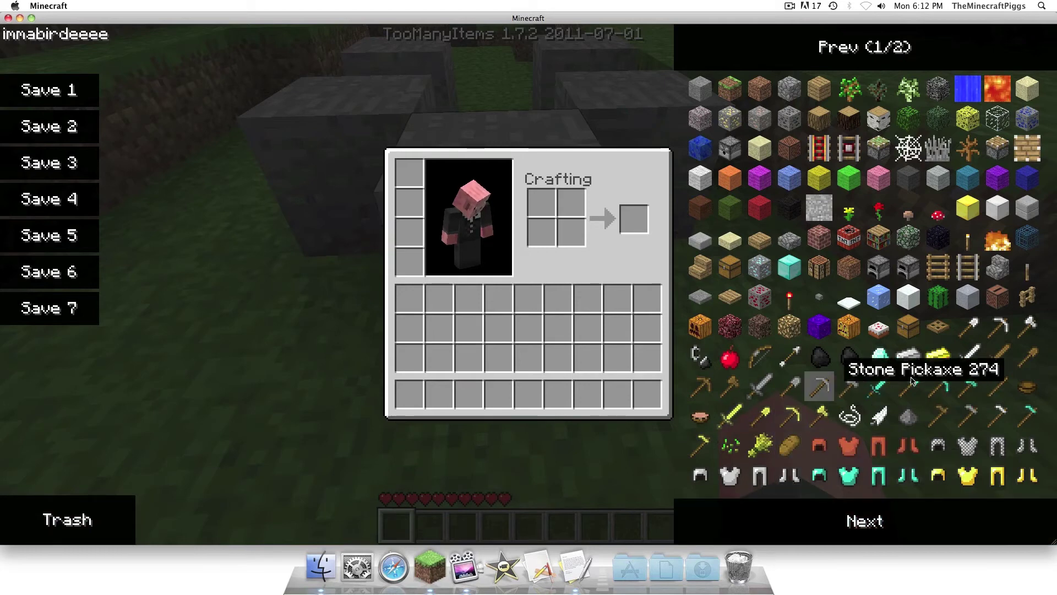
- Add five 64-block stacks of diamond ore, then test the trash function on one stack and delete all remaining ones
{"action": "left_click", "coordinate": [759, 269]}
{"action": "left_click", "coordinate": [759, 270]}
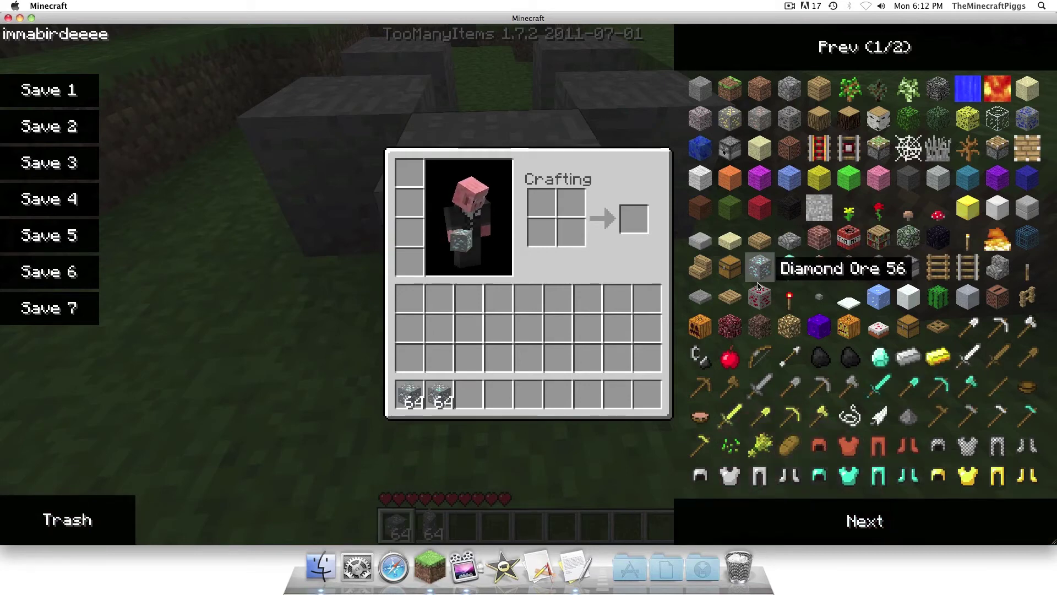
{"action": "left_click", "coordinate": [759, 270]}
{"action": "left_click", "coordinate": [759, 270]}
{"action": "left_click", "coordinate": [759, 270]}
{"action": "left_click", "coordinate": [528, 393]}
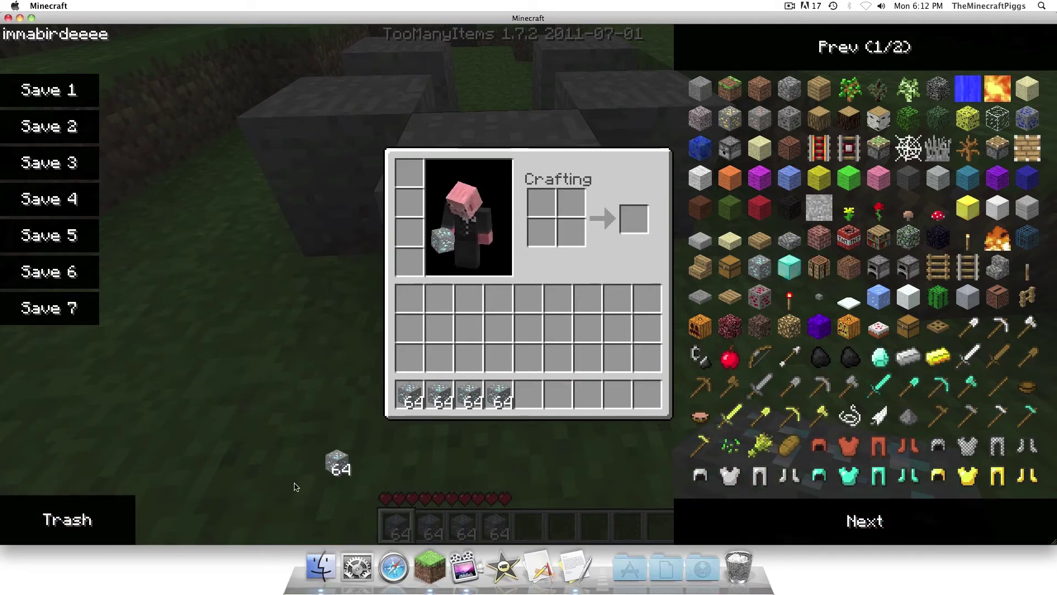
{"action": "left_click", "coordinate": [47, 520]}
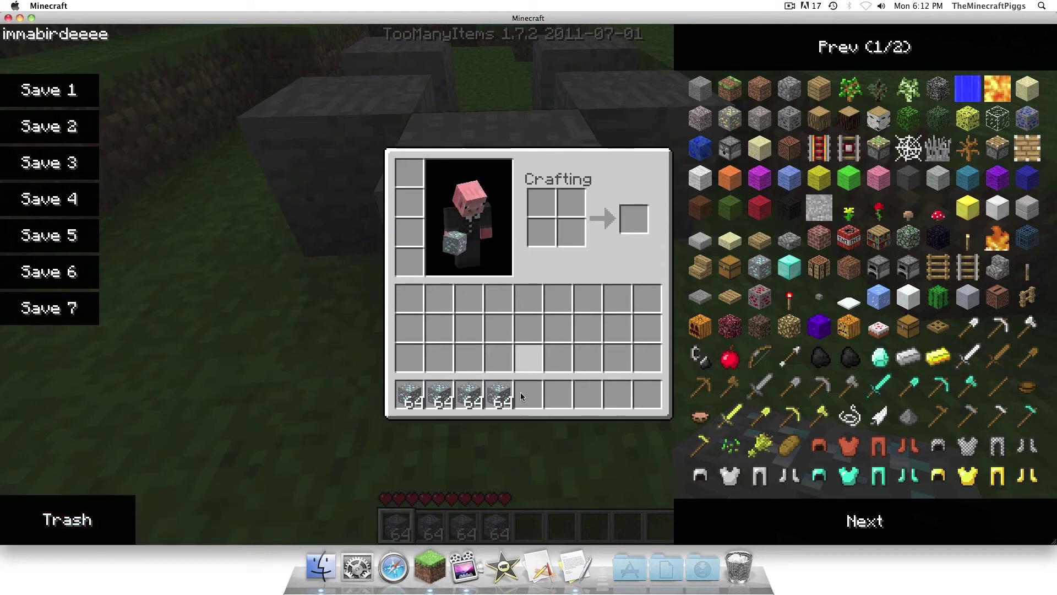
{"action": "left_click", "coordinate": [61, 520], "text": "shift"}
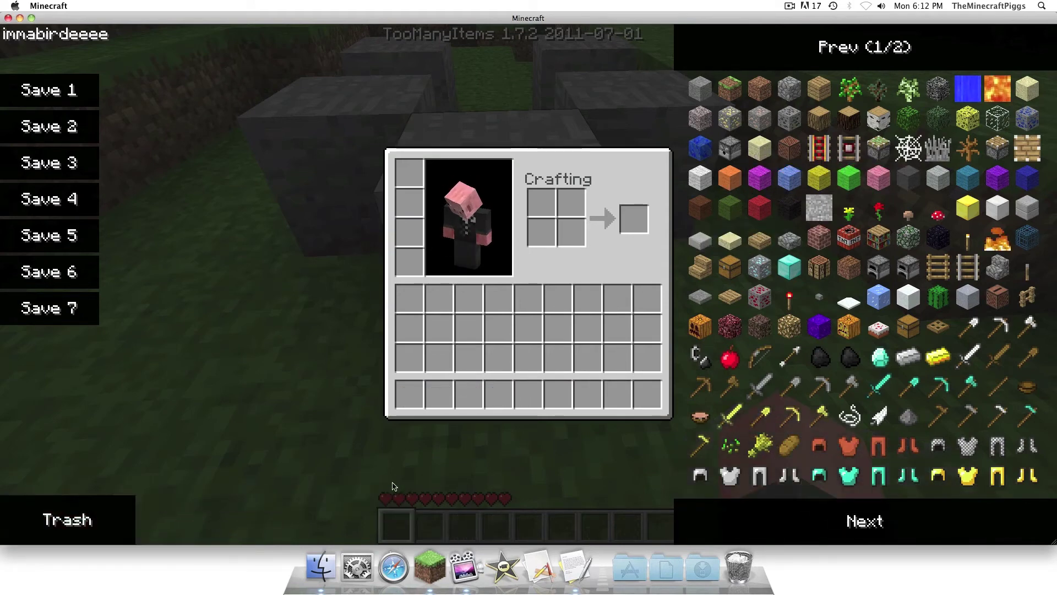
- Add an unlimited diamond shovel, golden pickaxe and stone sword to the hotbar and return to the world
{"action": "left_click", "coordinate": [911, 386], "text": "shift"}
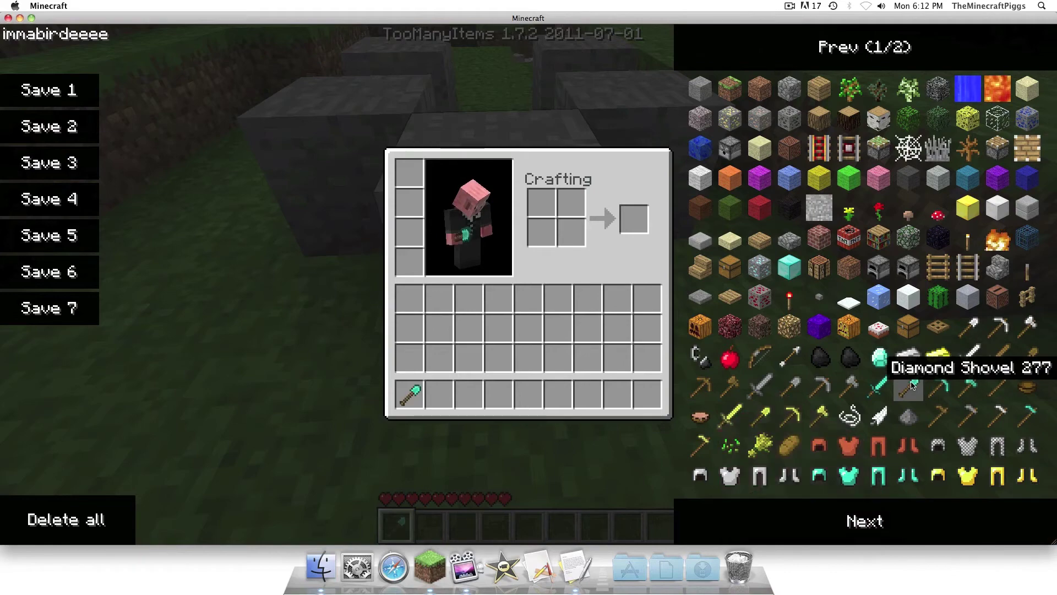
{"action": "left_click", "coordinate": [788, 419], "text": "shift"}
{"action": "left_click", "coordinate": [760, 387], "text": "shift"}
{"action": "key", "text": "e"}
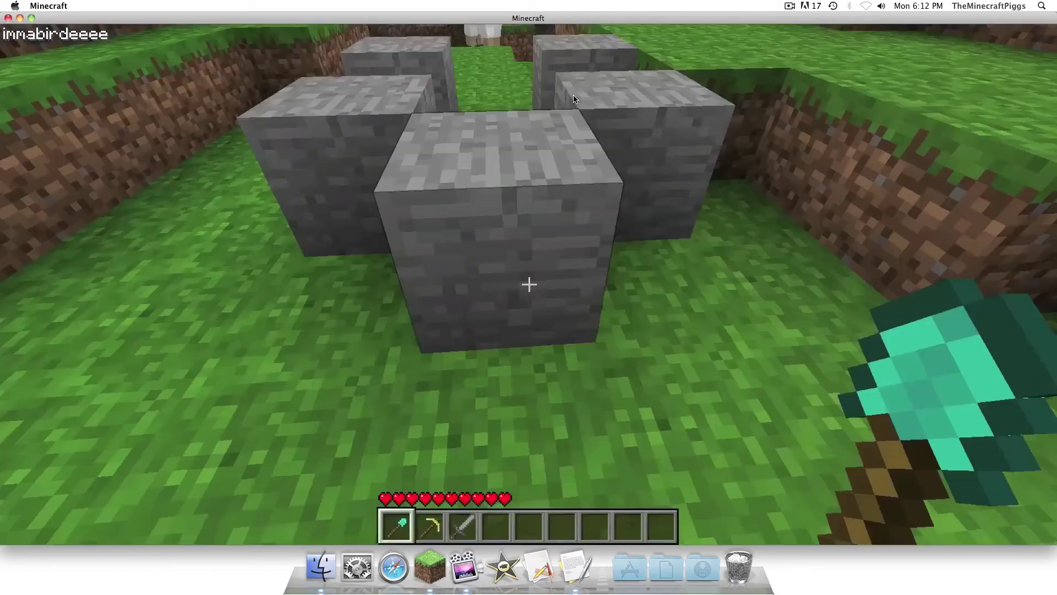
- Break the five placed stone blocks with the golden pickaxe
{"action": "key", "text": "s"}
{"action": "key", "text": "2"}
{"action": "left_click", "coordinate": [529, 285]}
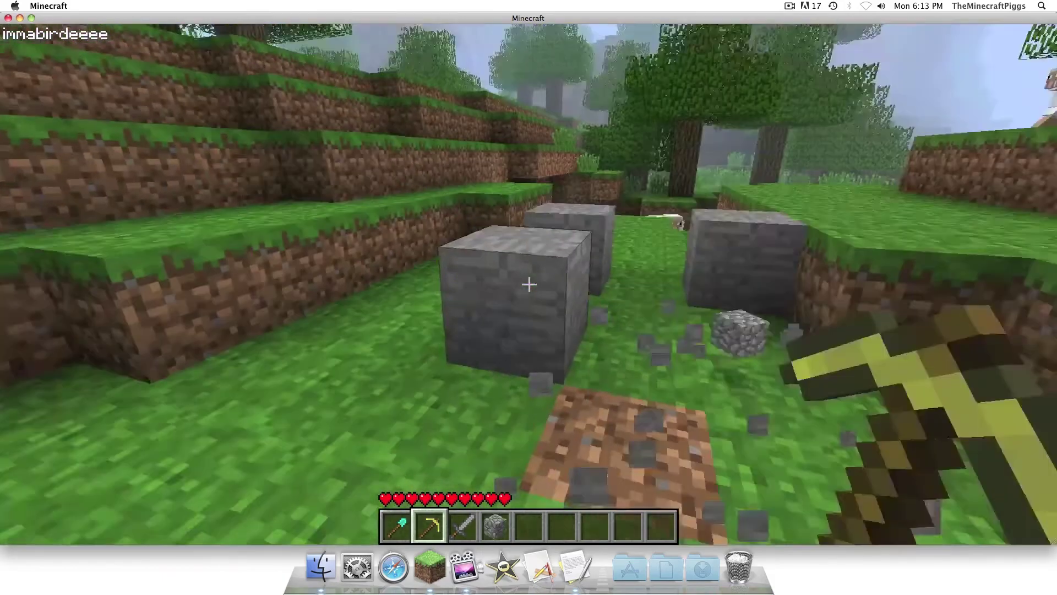
{"action": "left_click", "coordinate": [529, 284]}
{"action": "left_click", "coordinate": [528, 284]}
{"action": "left_click", "coordinate": [529, 284]}
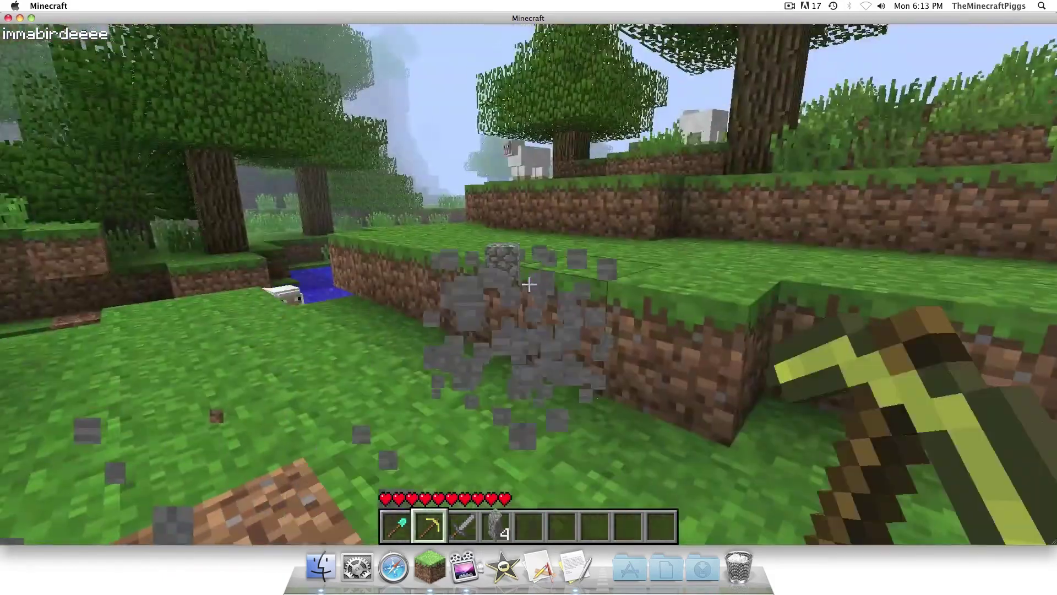
- Fly up over the grassland and switch the fog to a far view distance
{"action": "key", "text": "w"}
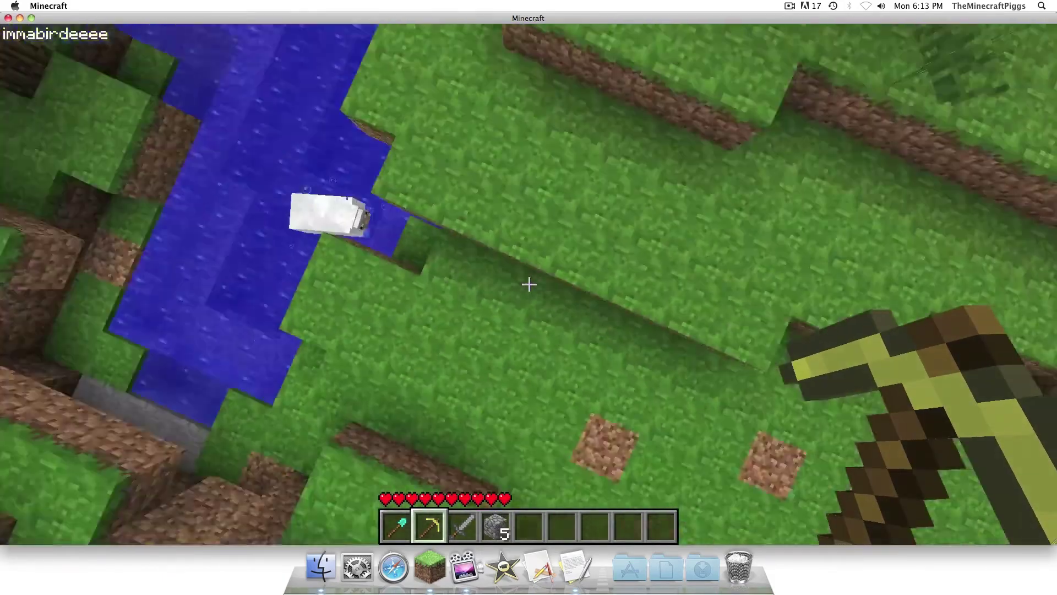
{"action": "key", "text": "space"}
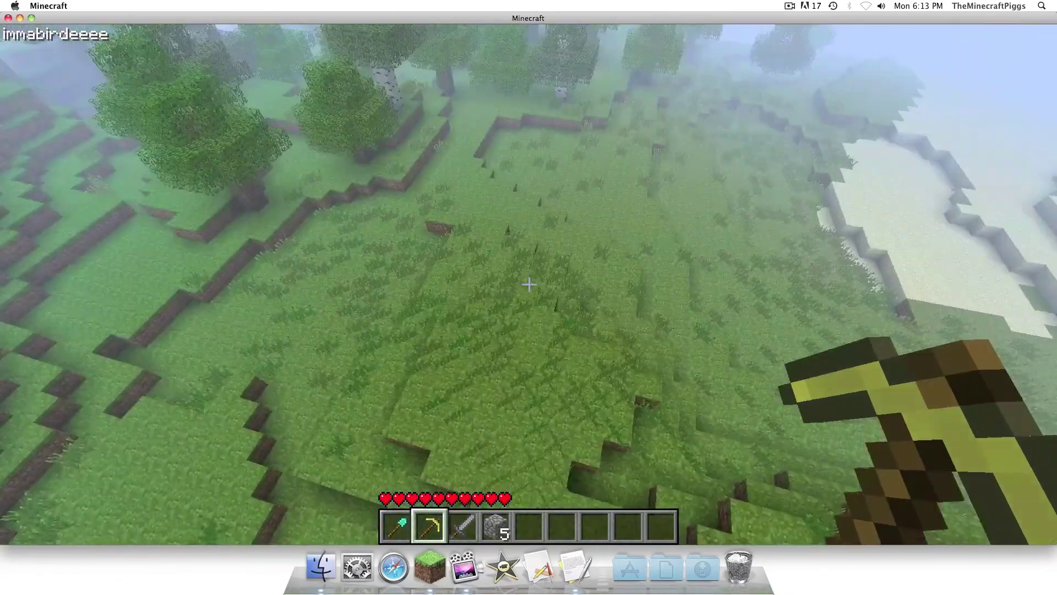
{"action": "key", "text": "shift"}
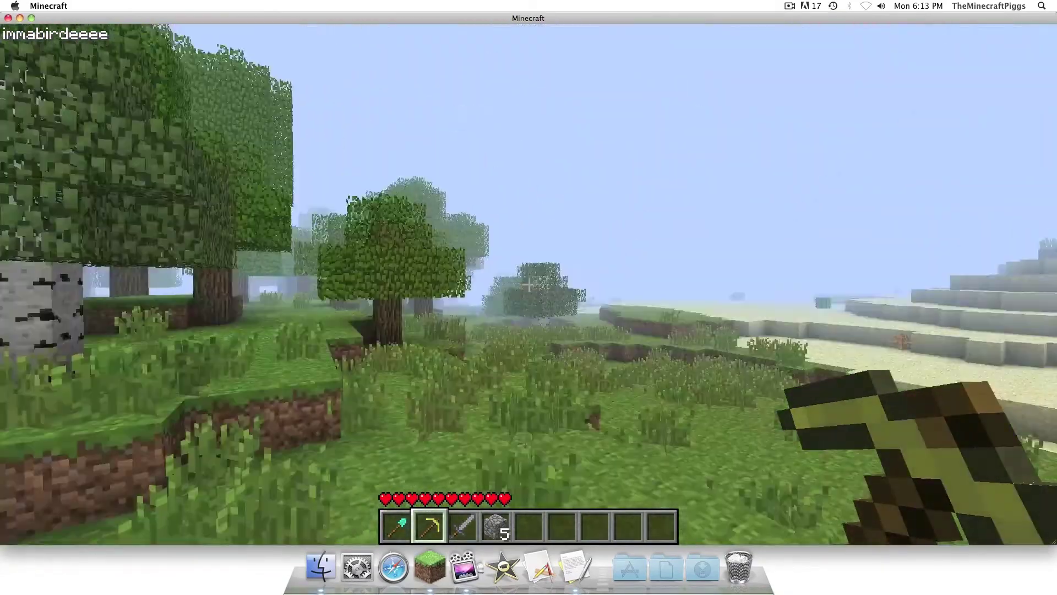
{"action": "key", "text": "space"}
{"action": "key", "text": "space"}
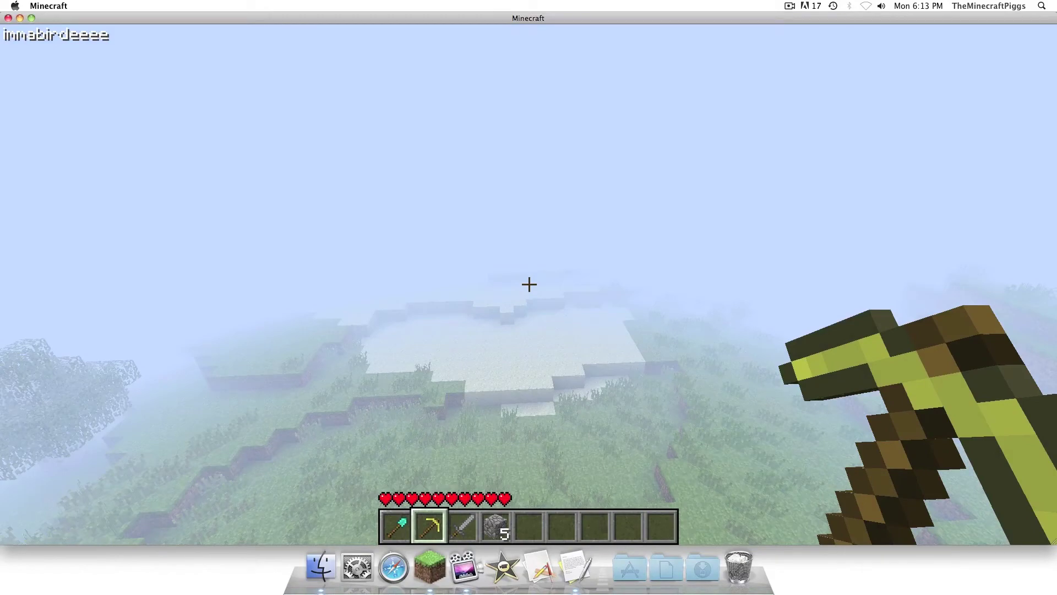
{"action": "key", "text": "f"}
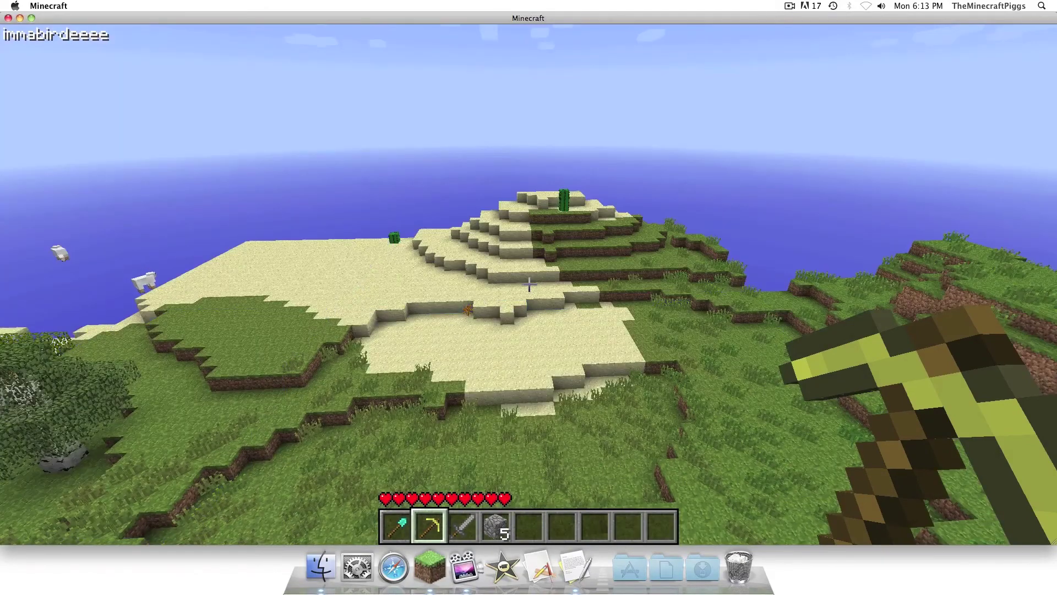
{"action": "mouse_move", "coordinate": [529, 284]}
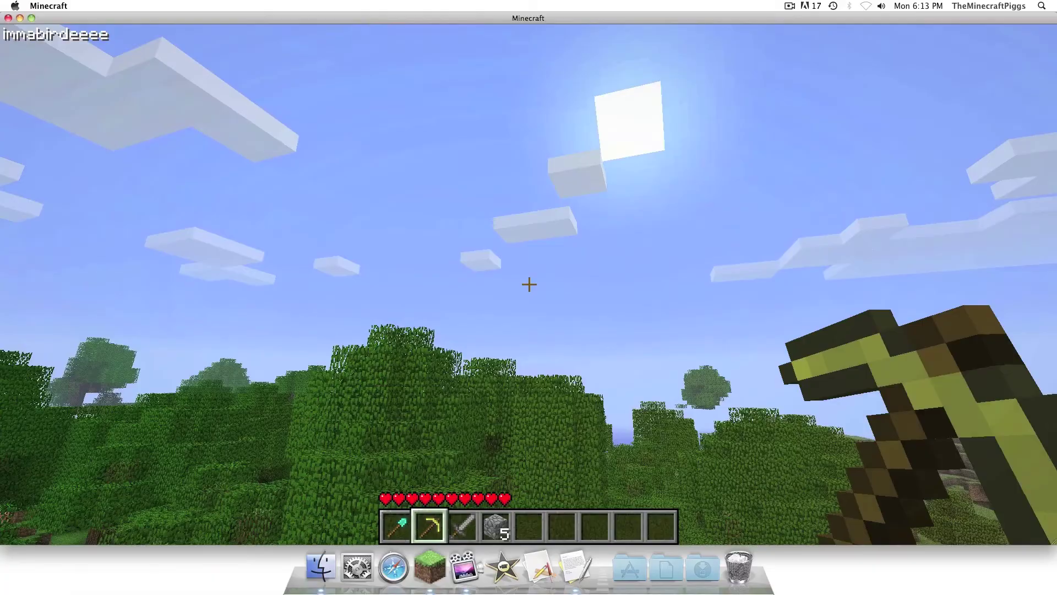
- Fly over the forest and hills toward the sandy shore to inspect the terrain at the extended view distance
{"action": "key", "text": "w"}
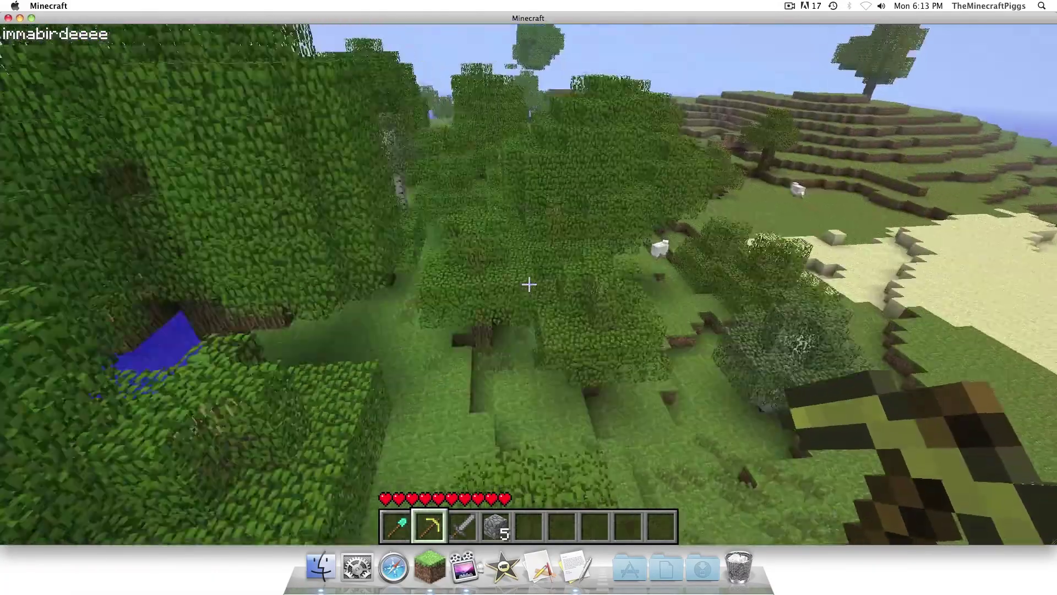
{"action": "key", "text": "w"}
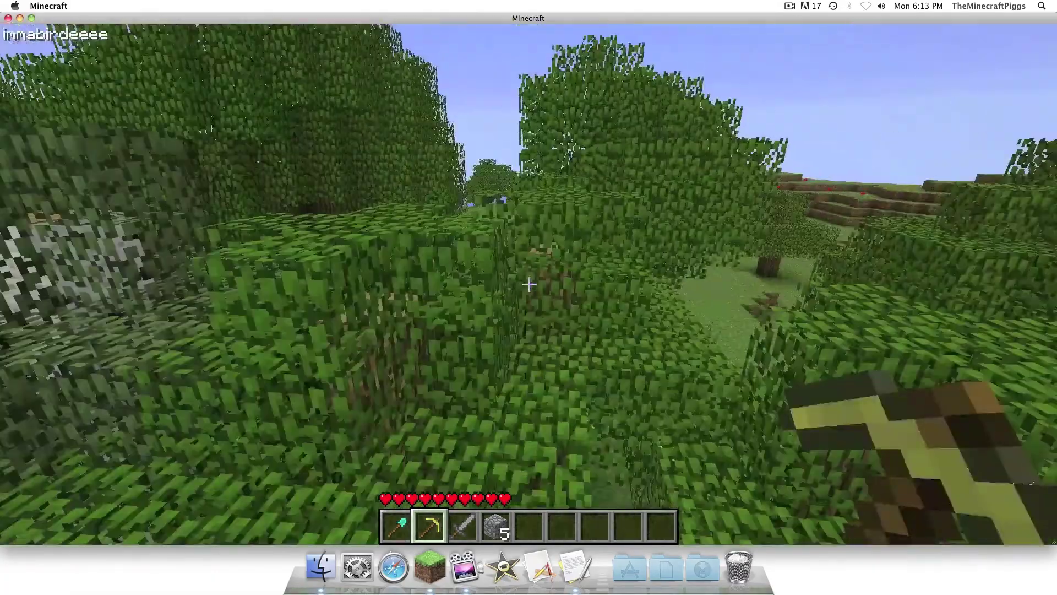
{"action": "key", "text": "space"}
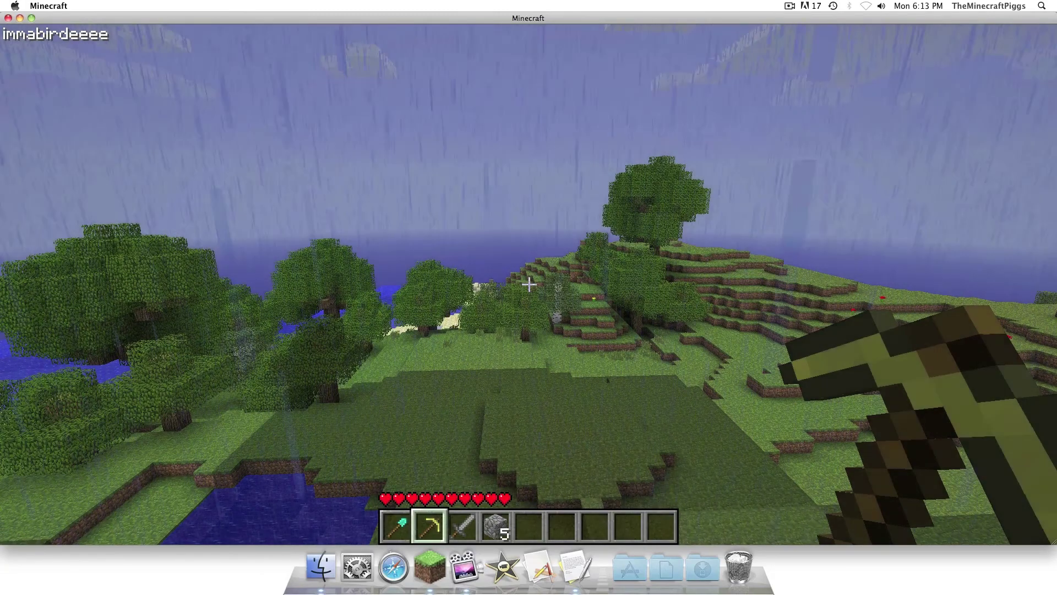
{"action": "key", "text": "w"}
{"action": "key", "text": "w"}
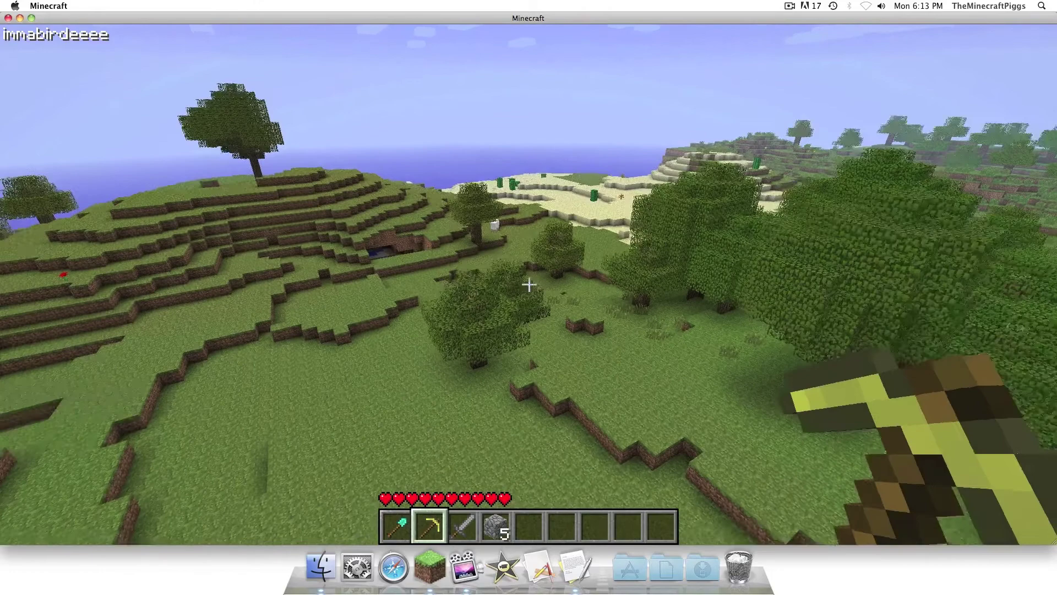
{"action": "key", "text": "w"}
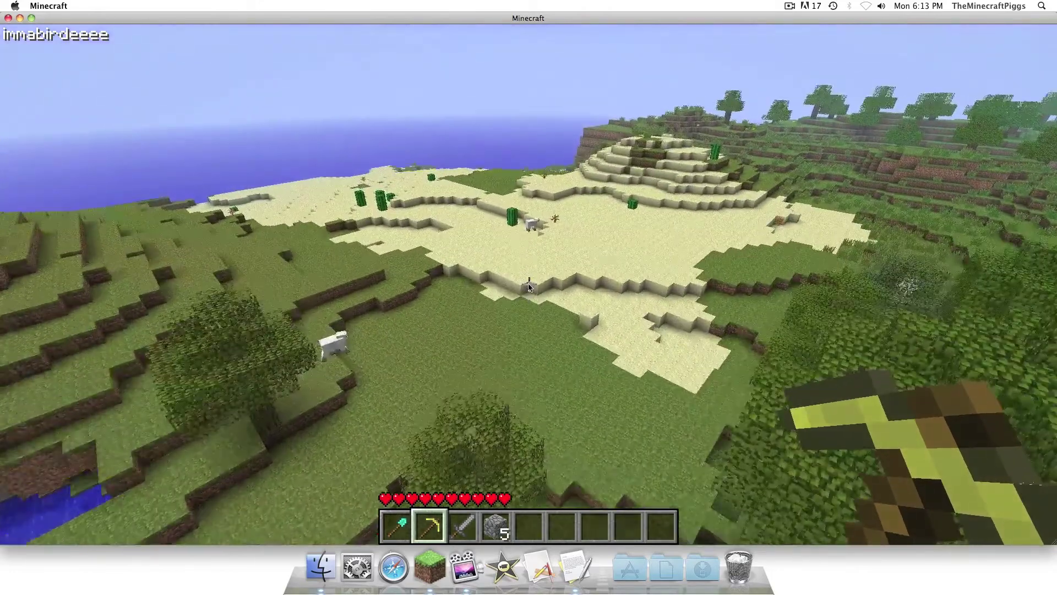
- Change the difficulty level in the game options and resume flying over the world
{"action": "key", "text": "Escape"}
{"action": "left_click", "coordinate": [537, 311]}
{"action": "left_click", "coordinate": [422, 208]}
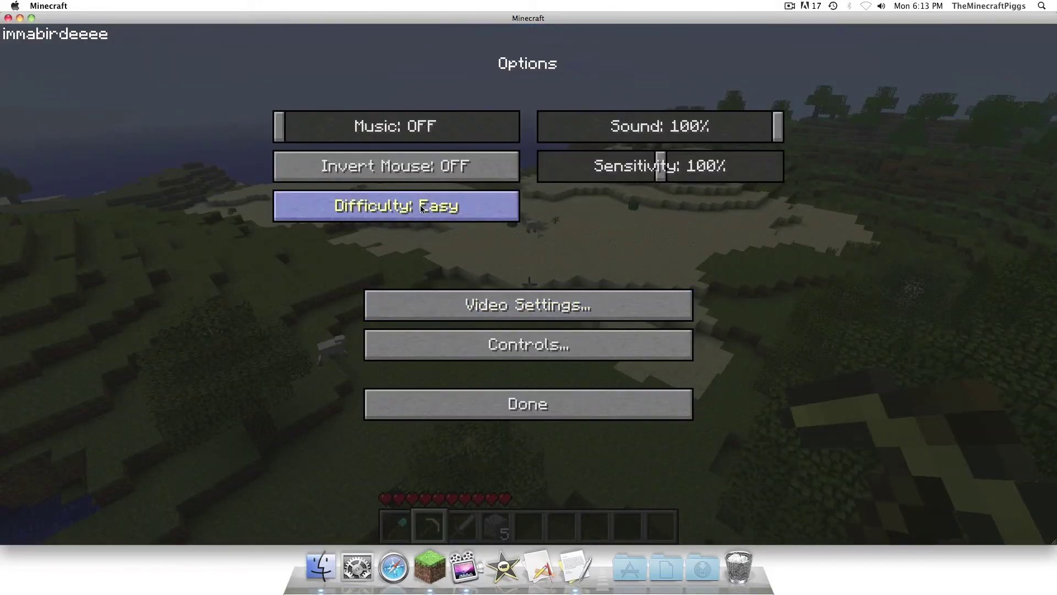
{"action": "left_click", "coordinate": [422, 208]}
{"action": "left_click", "coordinate": [471, 408]}
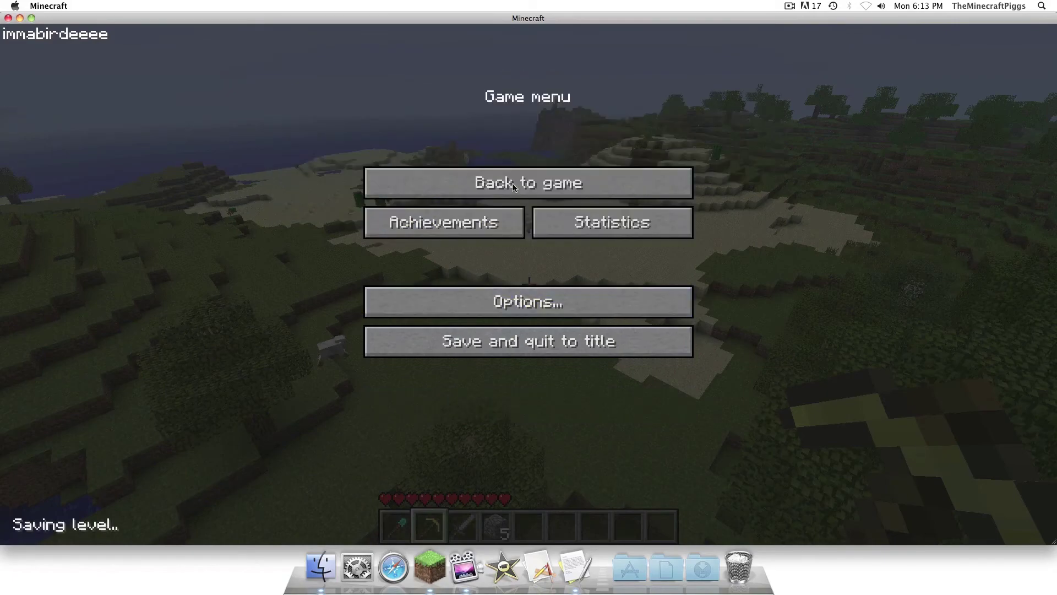
{"action": "left_click", "coordinate": [519, 175]}
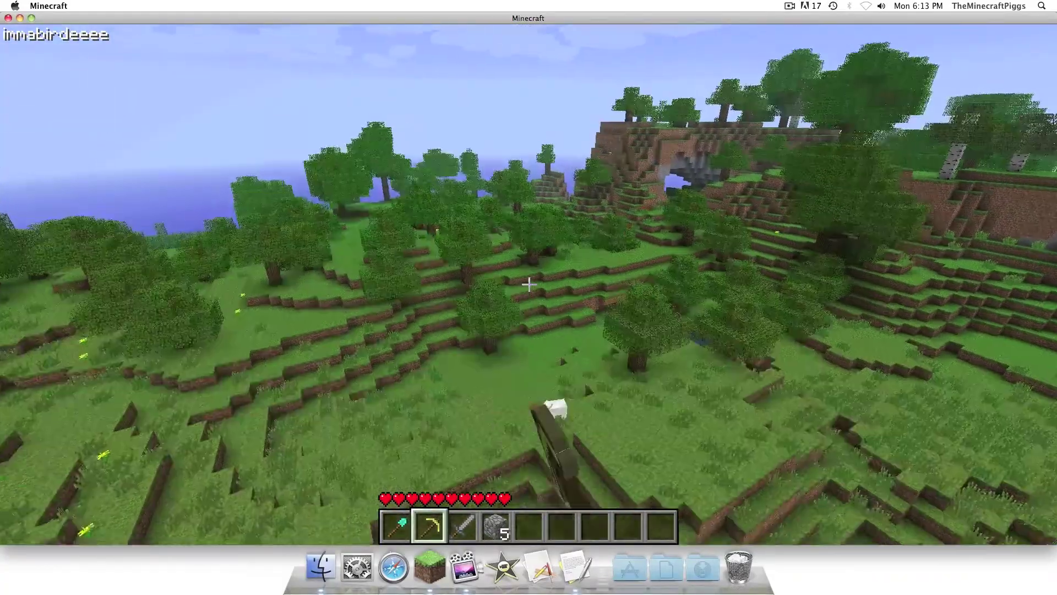
{"action": "key", "text": "w"}
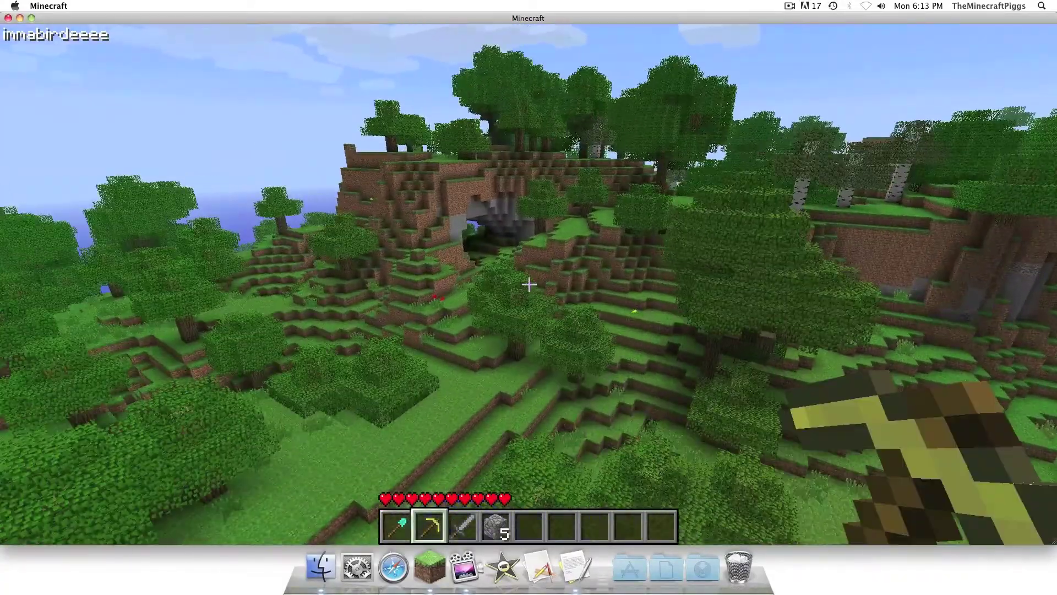
- Fly over the hillside cave and forested peninsula toward the sandy shore to examine the terrain from above
{"action": "key", "text": "w"}
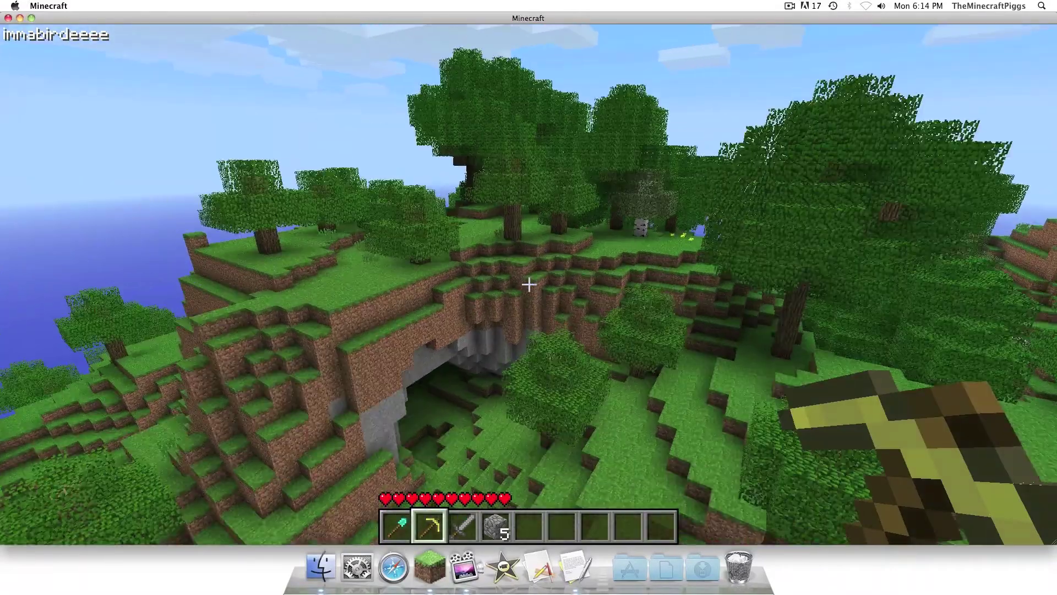
{"action": "key", "text": "w"}
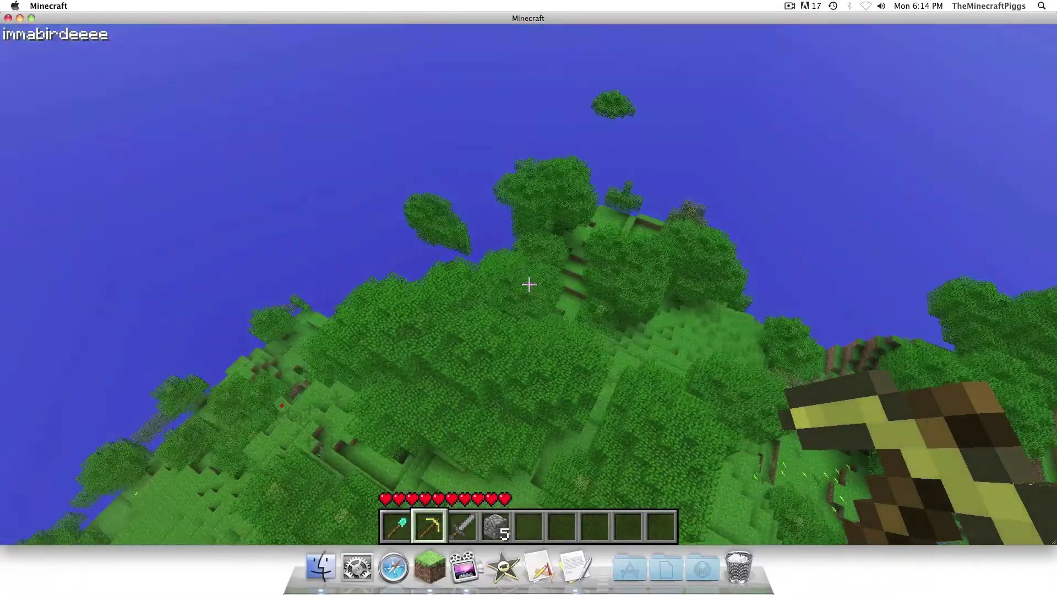
{"action": "key", "text": "w"}
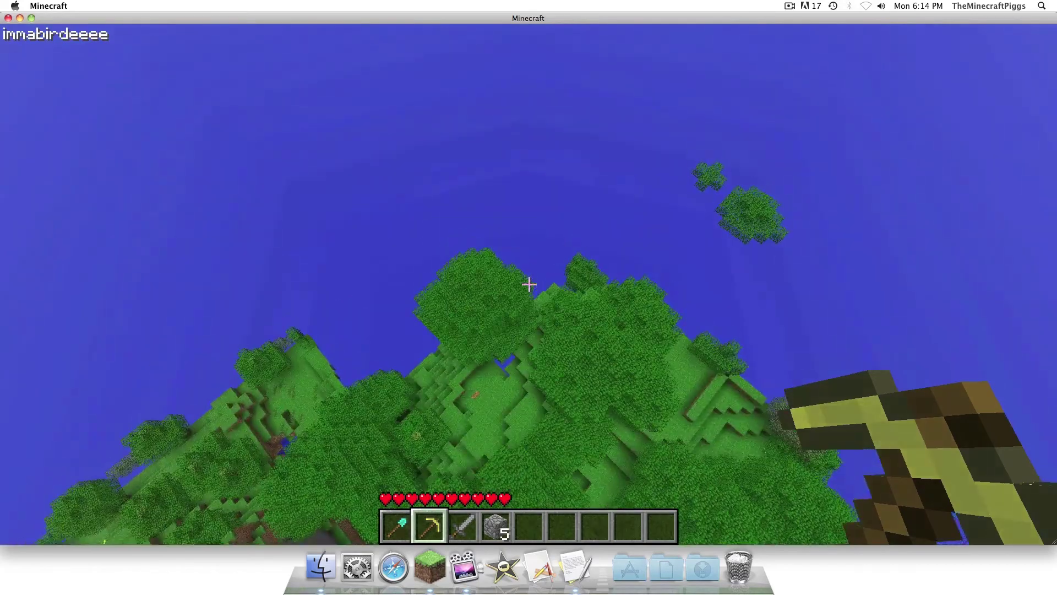
{"action": "key", "text": "w"}
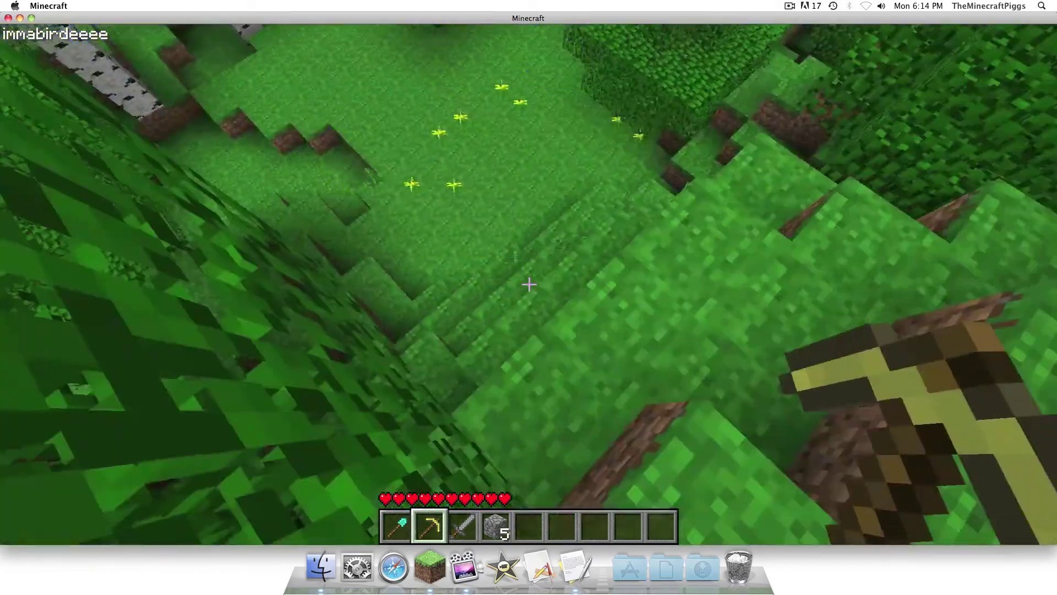
{"action": "key", "text": "w"}
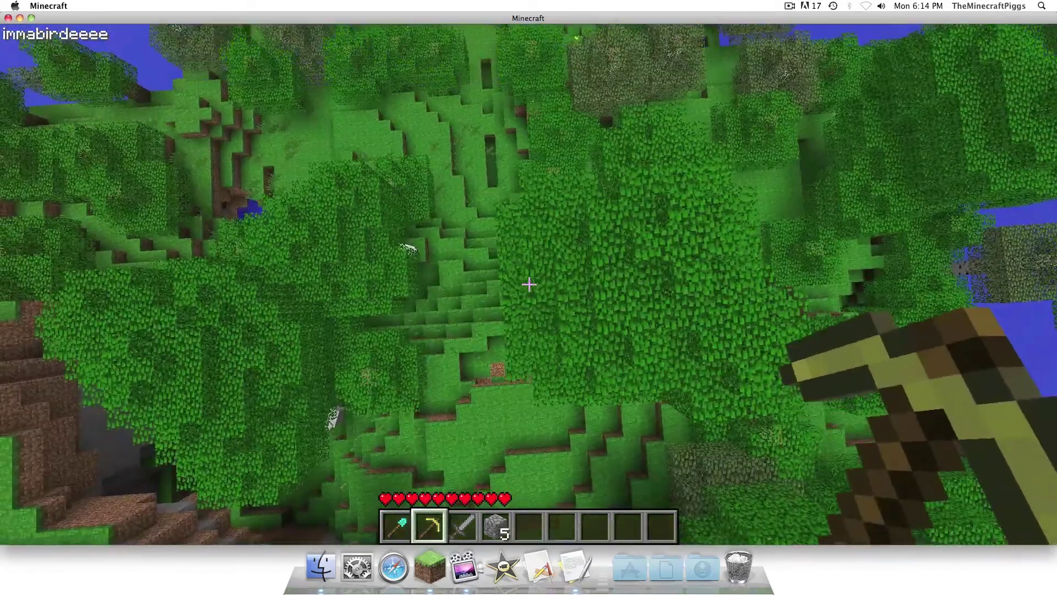
{"action": "key", "text": "w"}
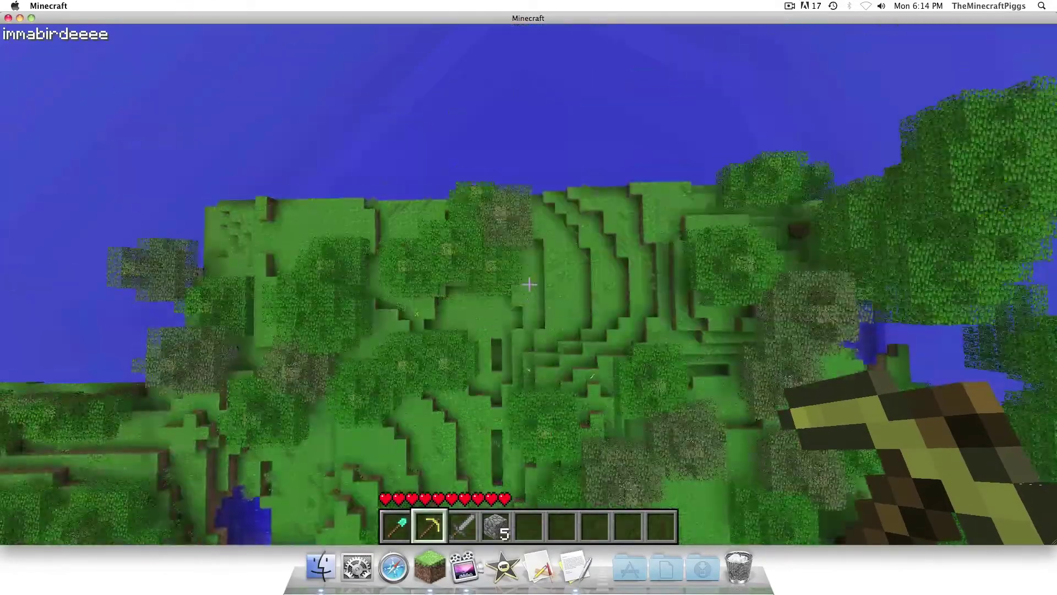
{"action": "key", "text": "w"}
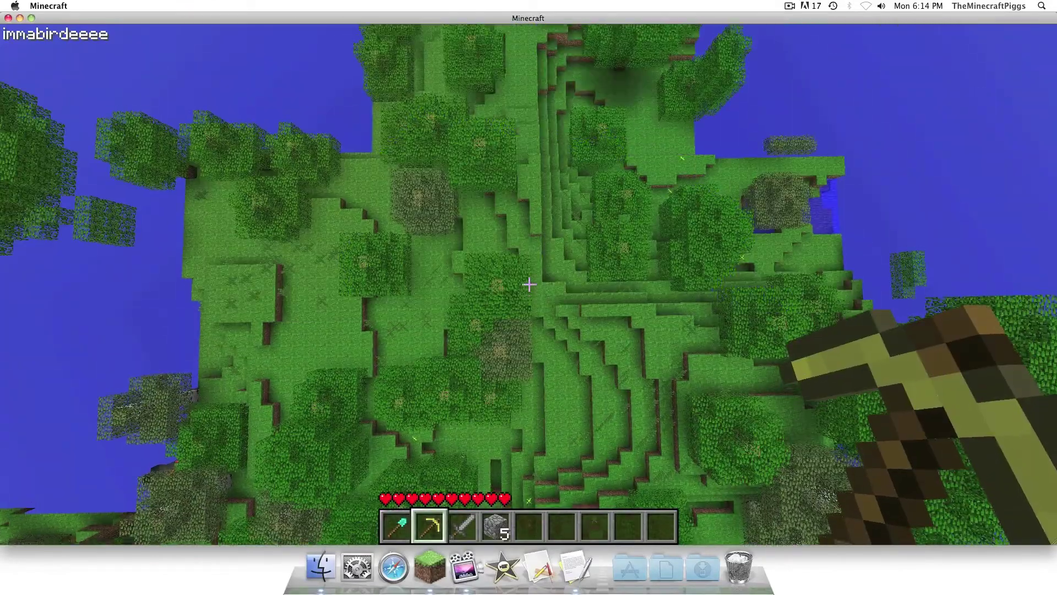
{"action": "key", "text": "w"}
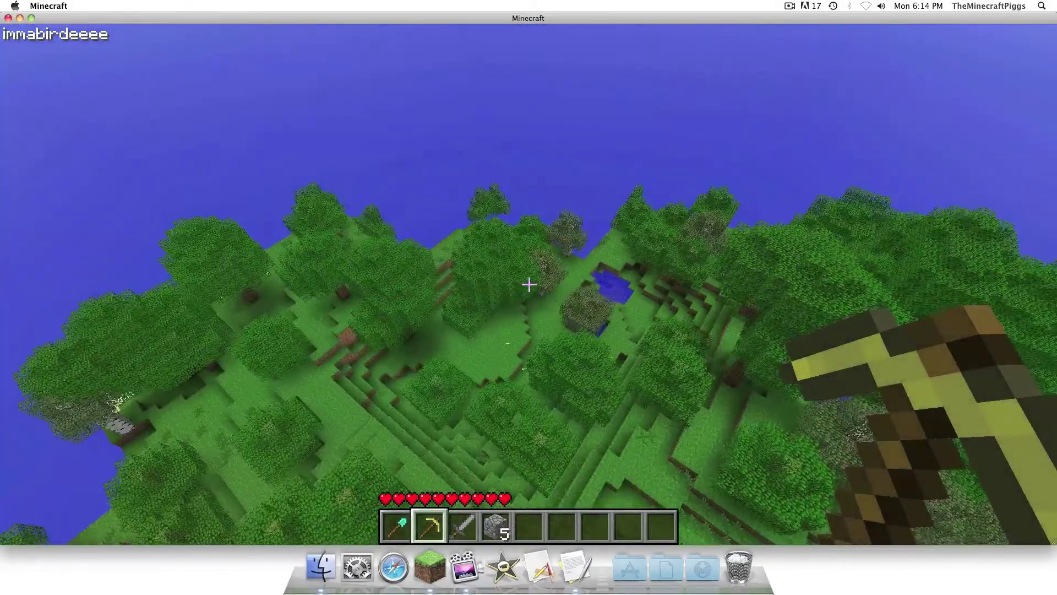
{"action": "key", "text": "w"}
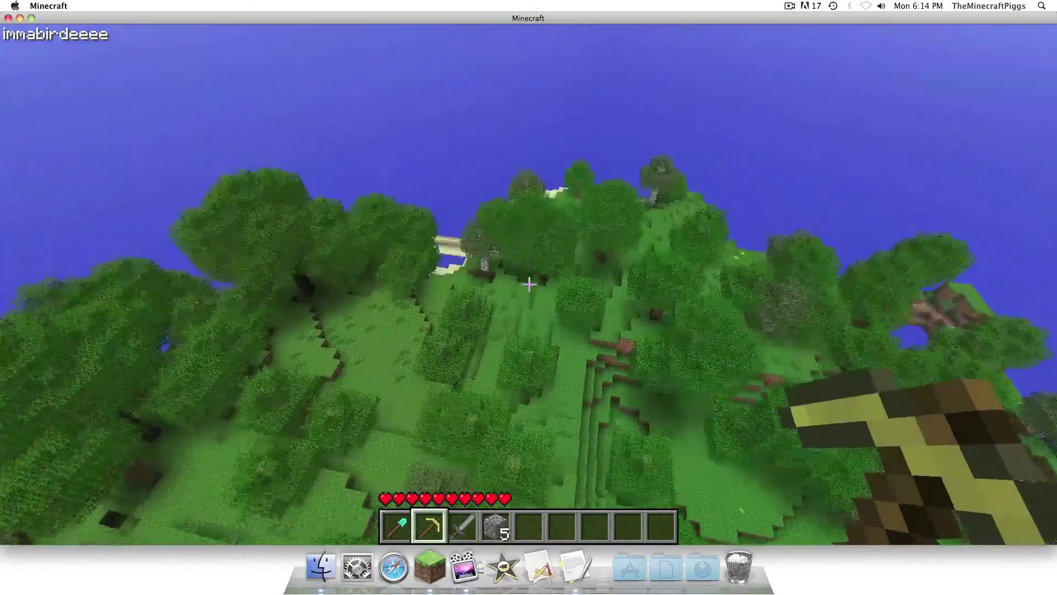
{"action": "key", "text": "w"}
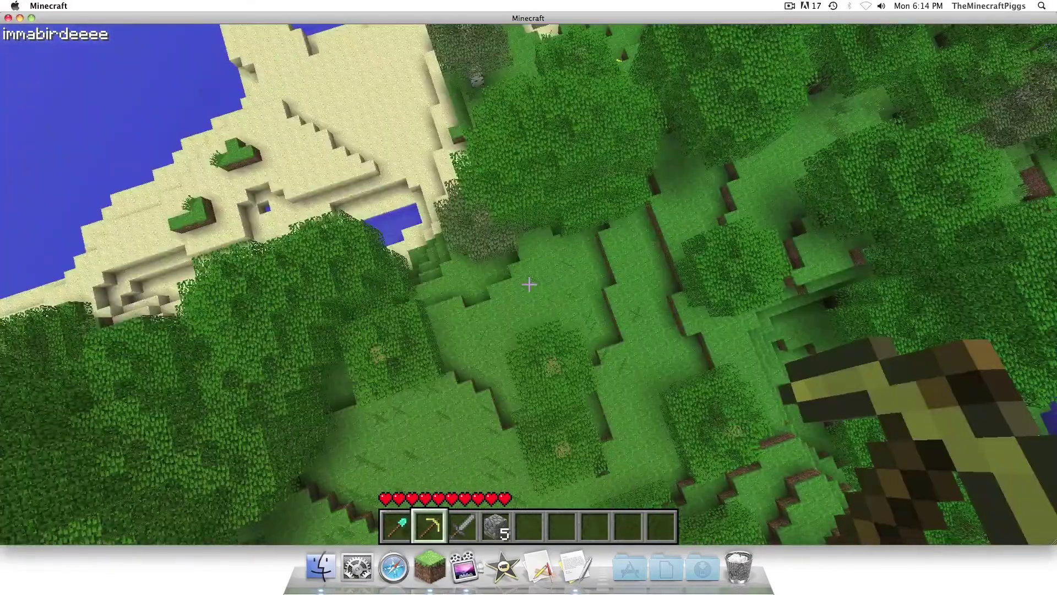
- Add a mob spawner to the hotbar from the item list and switch to the stone sword
{"action": "key", "text": "e"}
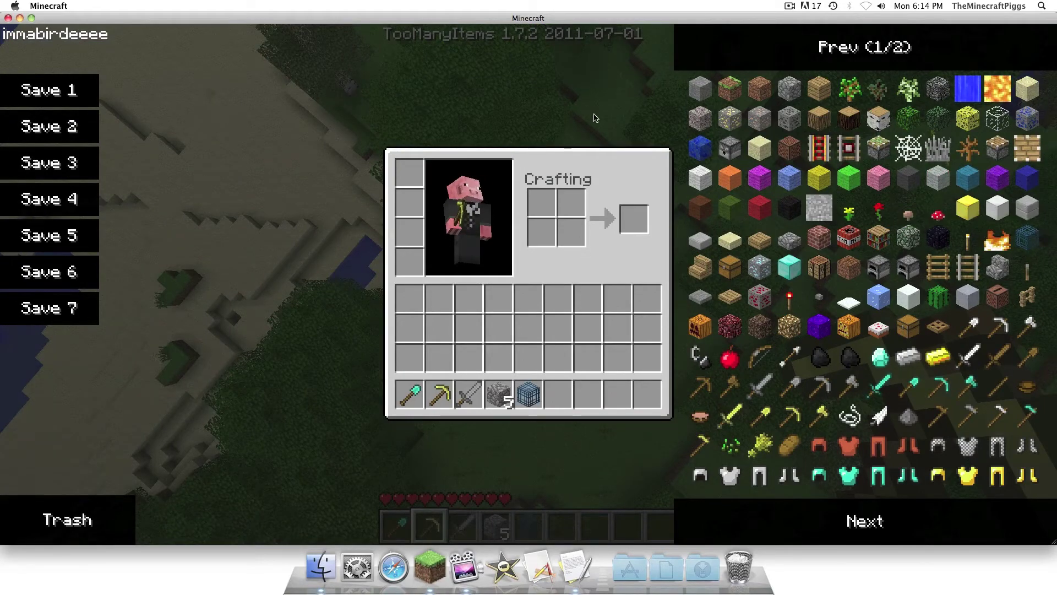
{"action": "key", "text": "e"}
{"action": "scroll", "coordinate": [529, 285], "scroll_direction": "down", "scroll_amount": 1}
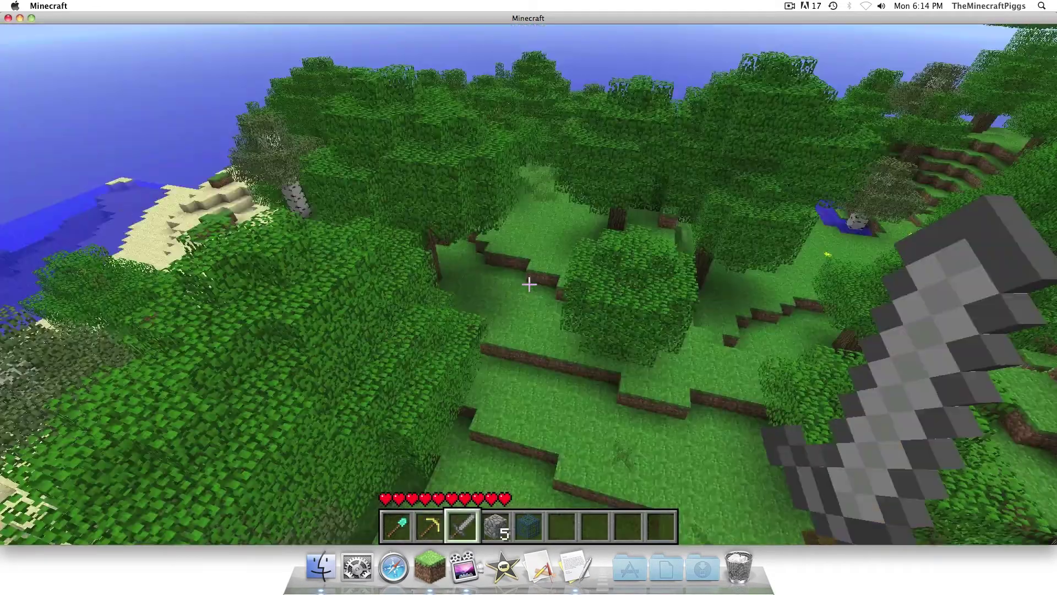
{"action": "scroll", "coordinate": [528, 284], "scroll_direction": "down", "scroll_amount": 1}
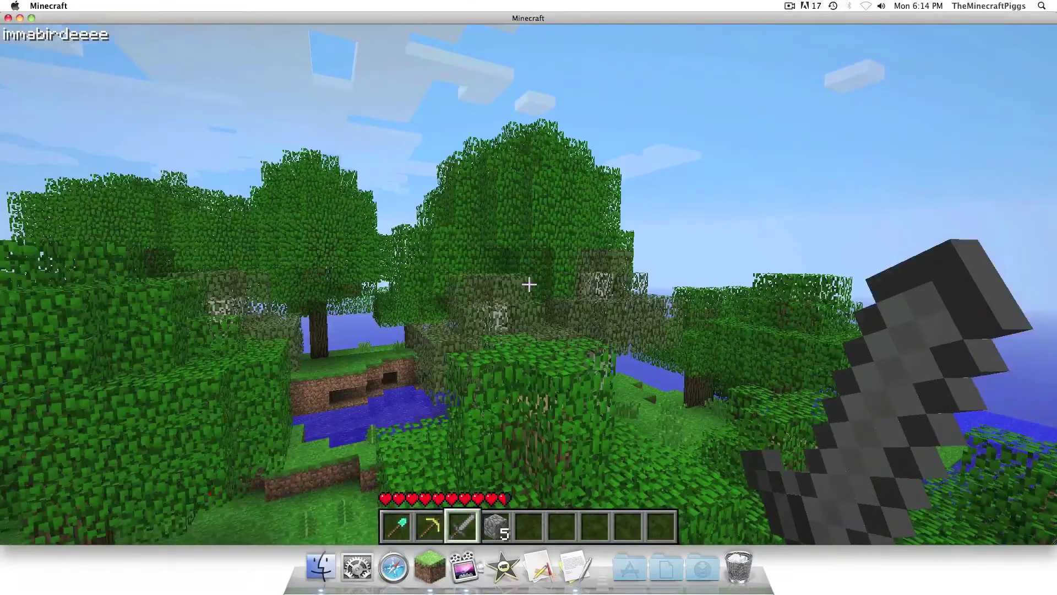
- Fly through the tree leaves and over the pond while swinging the stone sword
{"action": "key", "text": "w"}
{"action": "left_click", "coordinate": [529, 284]}
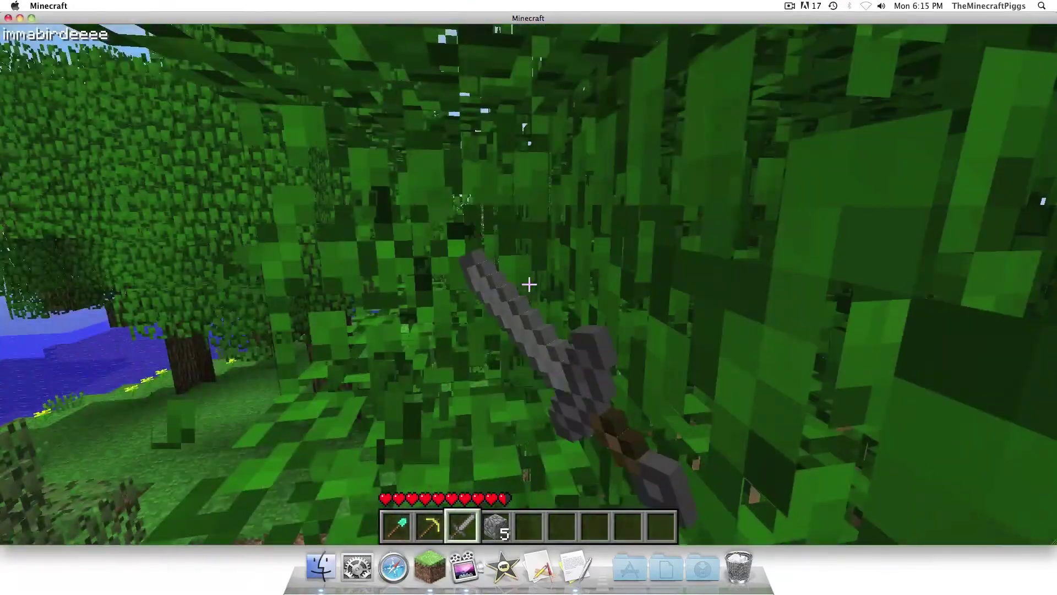
{"action": "key", "text": "w"}
{"action": "key", "text": "w"}
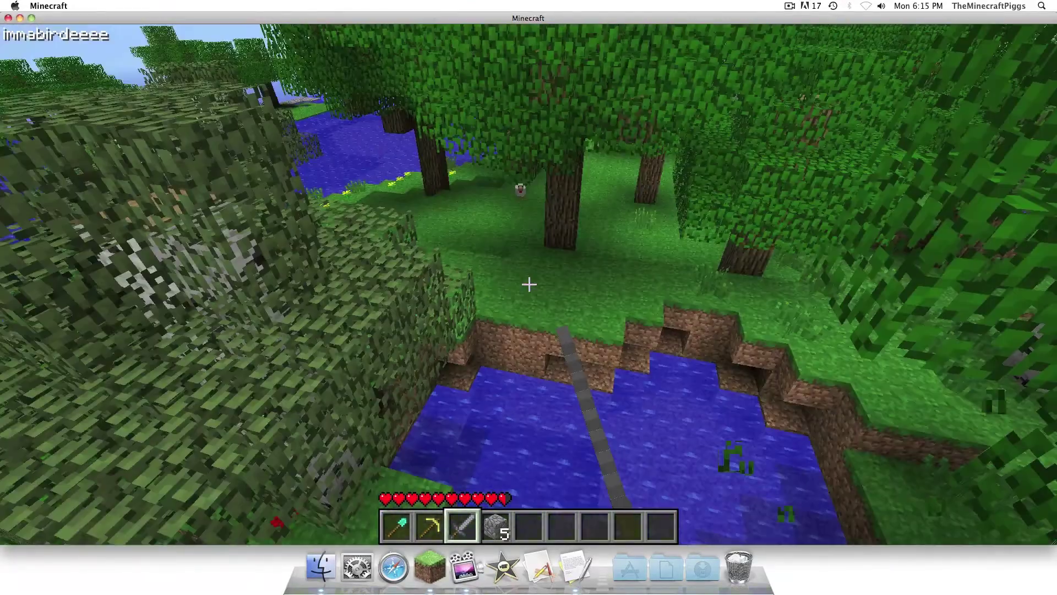
{"action": "left_click", "coordinate": [529, 284]}
- Fly across the open water to the small wooded island with the gravel beach
{"action": "key", "text": "w"}
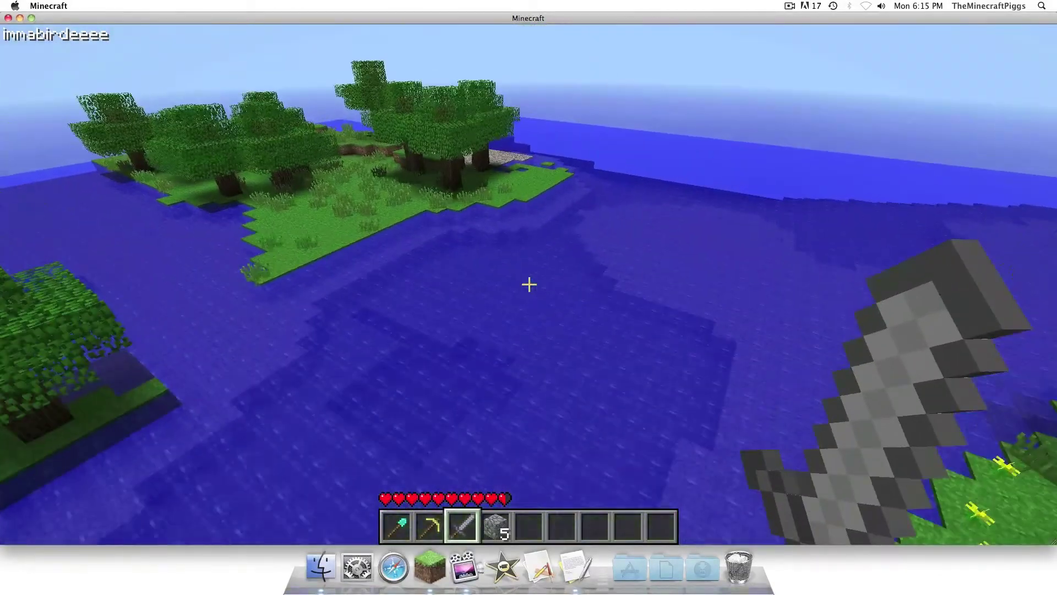
{"action": "key", "text": "w"}
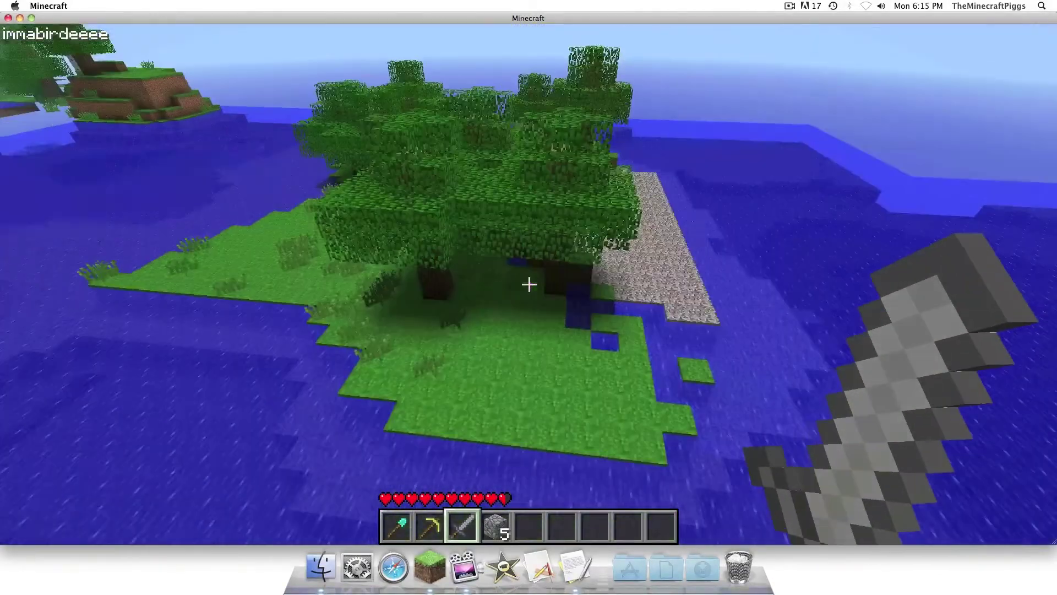
{"action": "key", "text": "w"}
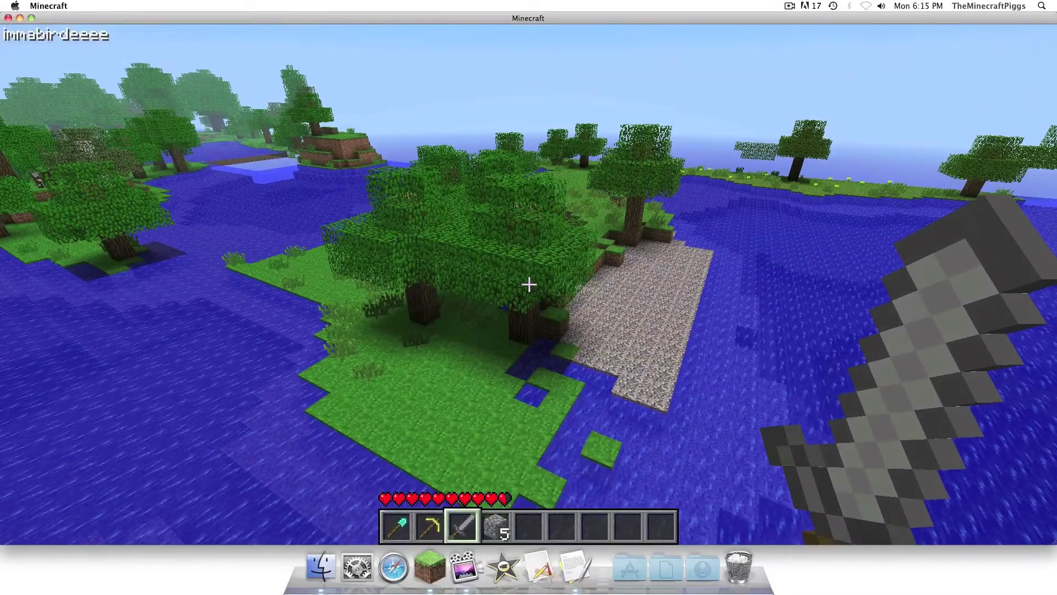